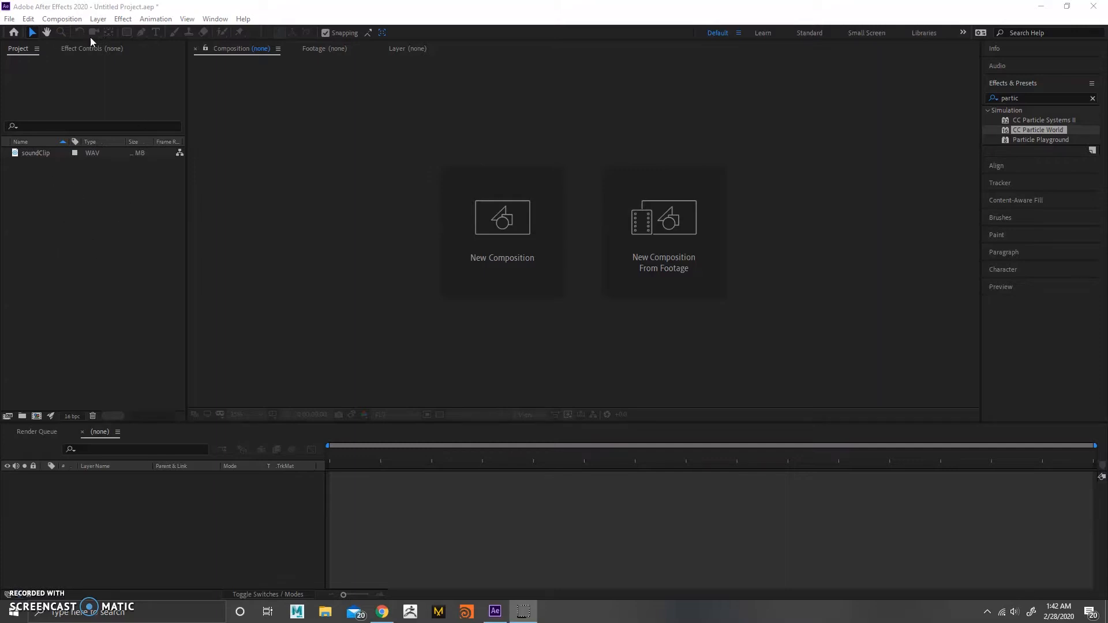
- Create a new composition named sound_viz
left_click(98, 19)
mouse_move(62, 19)
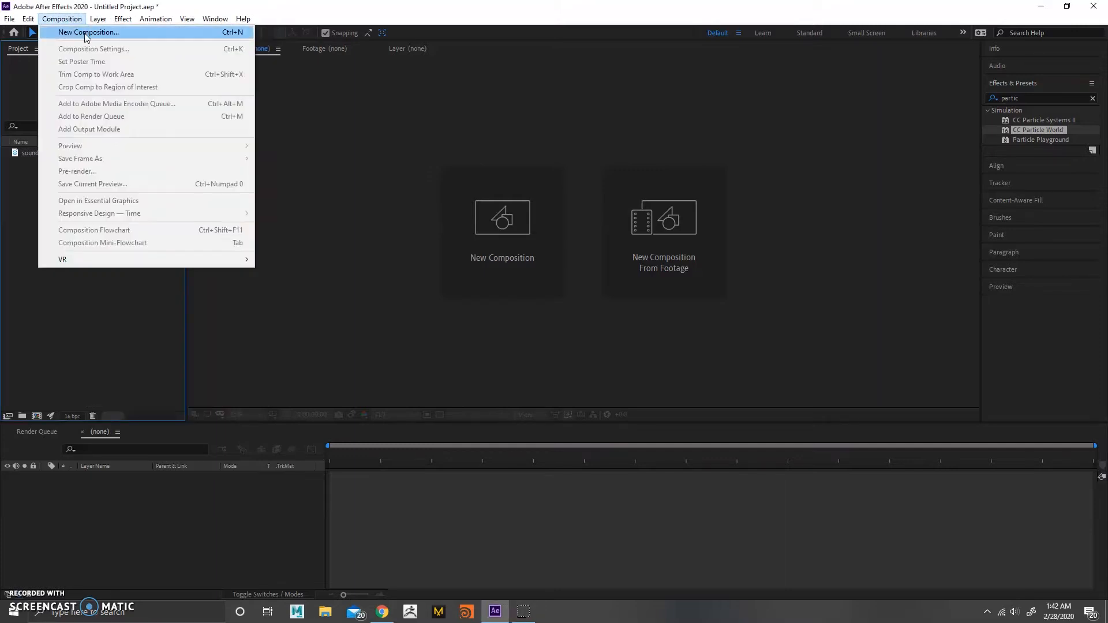
left_click(111, 32)
type("sound_viz")
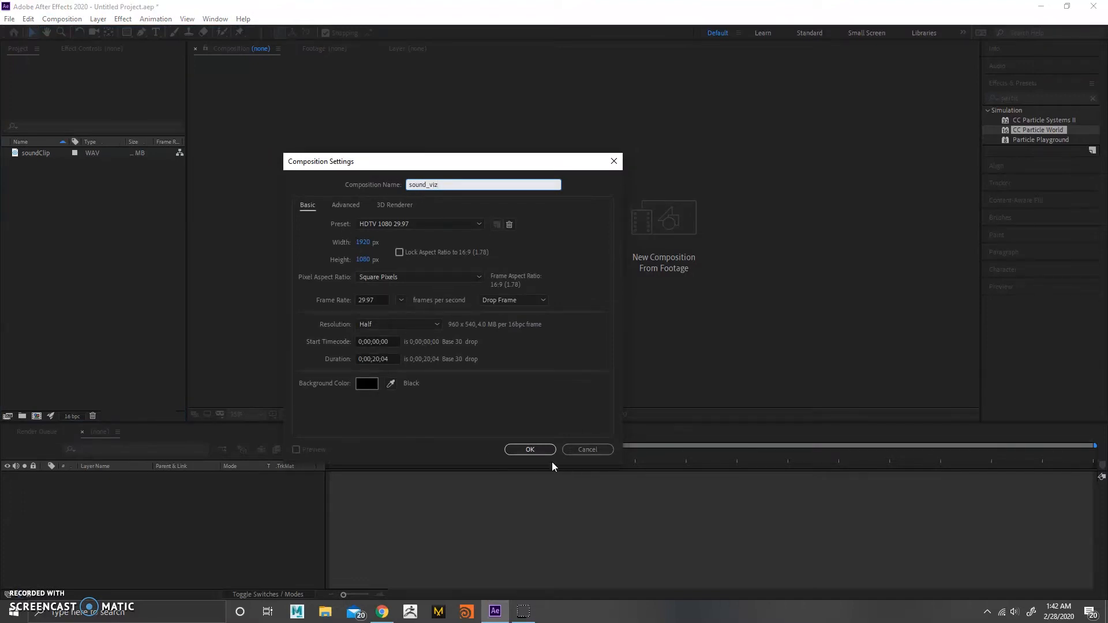
left_click(538, 452)
- Add the soundClip audio to the sound_viz timeline, display its waveform and preview the sound
left_click_drag(25, 166, 180, 503)
left_click(160, 507)
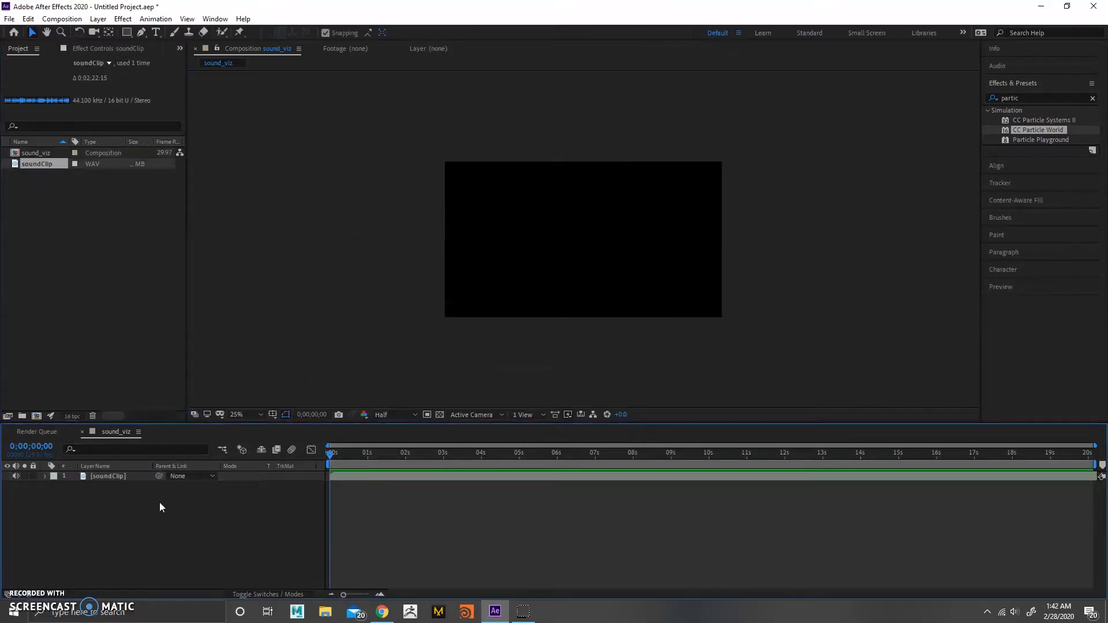
left_click(132, 474)
key("l")
key("l")
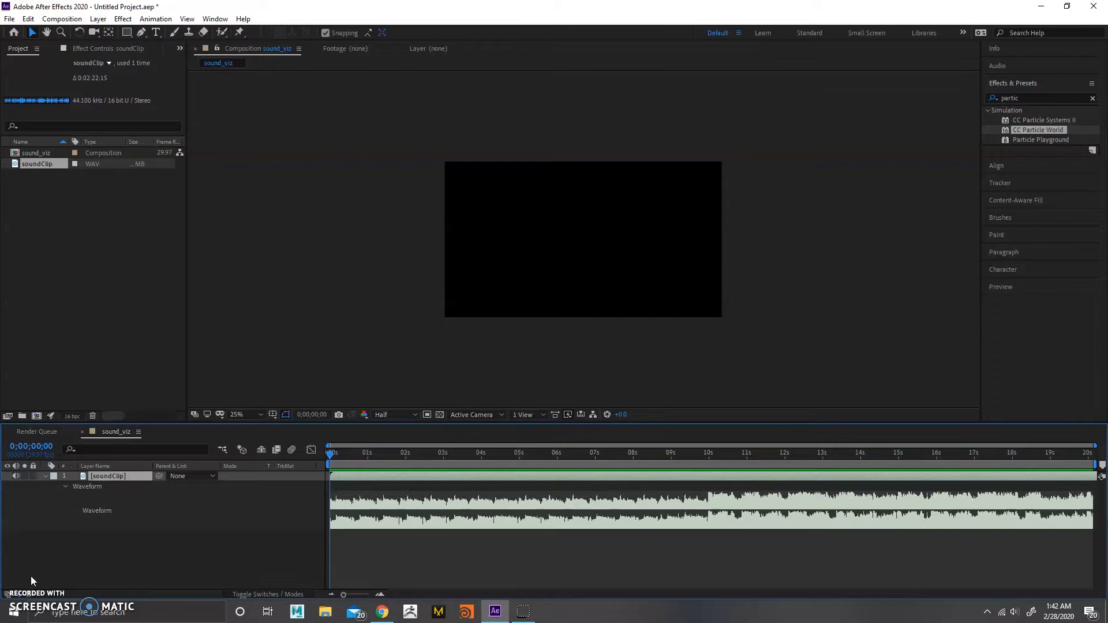
key("space")
key("space")
right_click(128, 476)
left_click(134, 471)
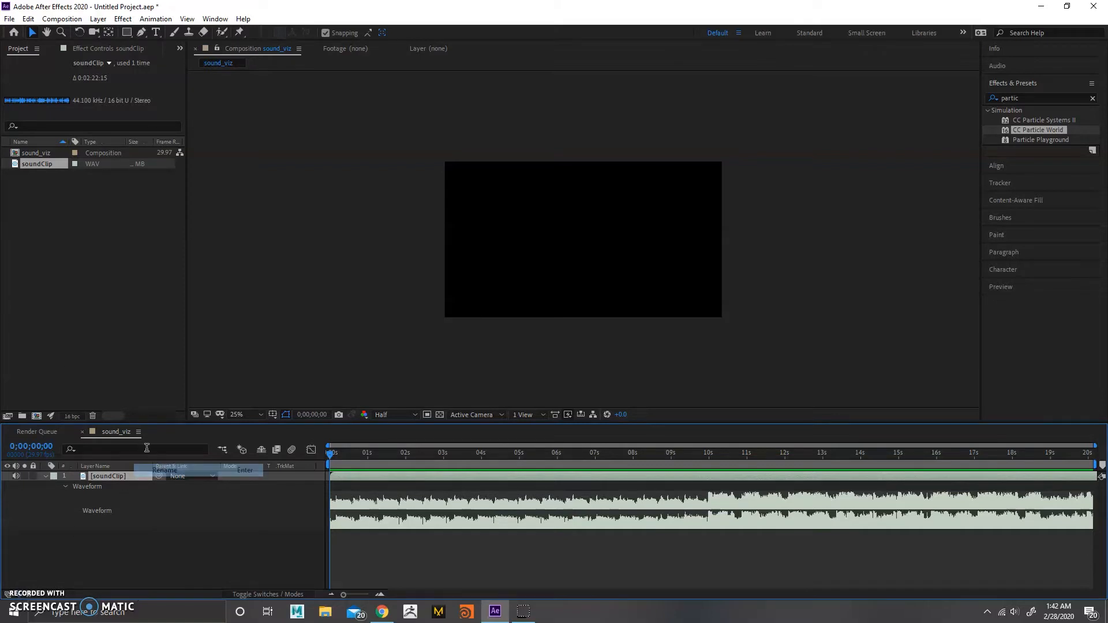
left_click(200, 521)
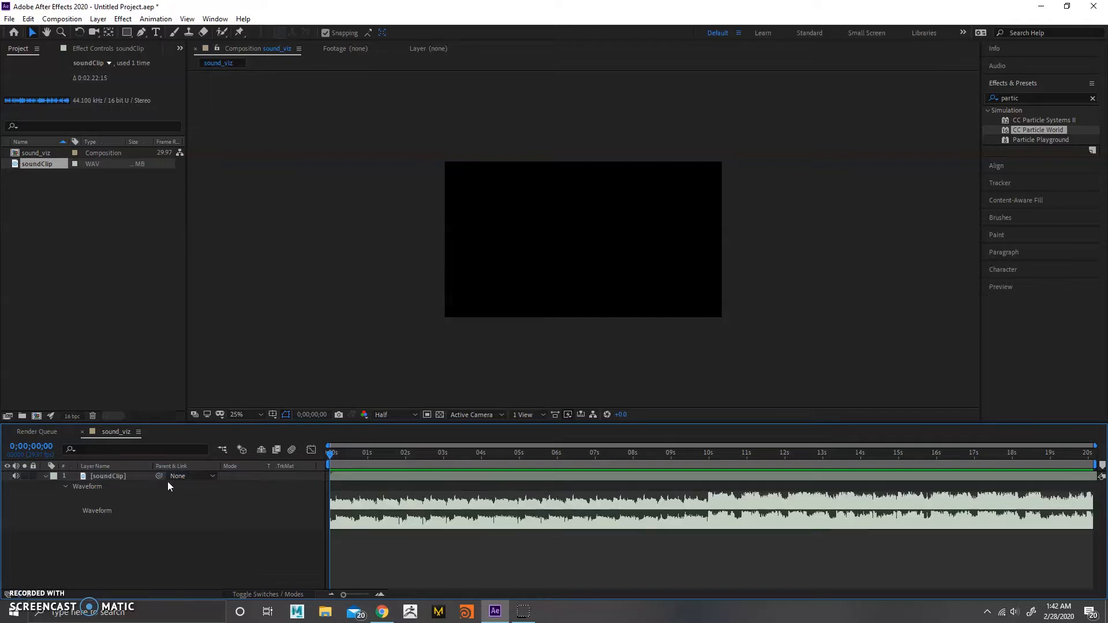
- Convert the soundClip layer's audio to keyframes and collapse its waveform
right_click(144, 474)
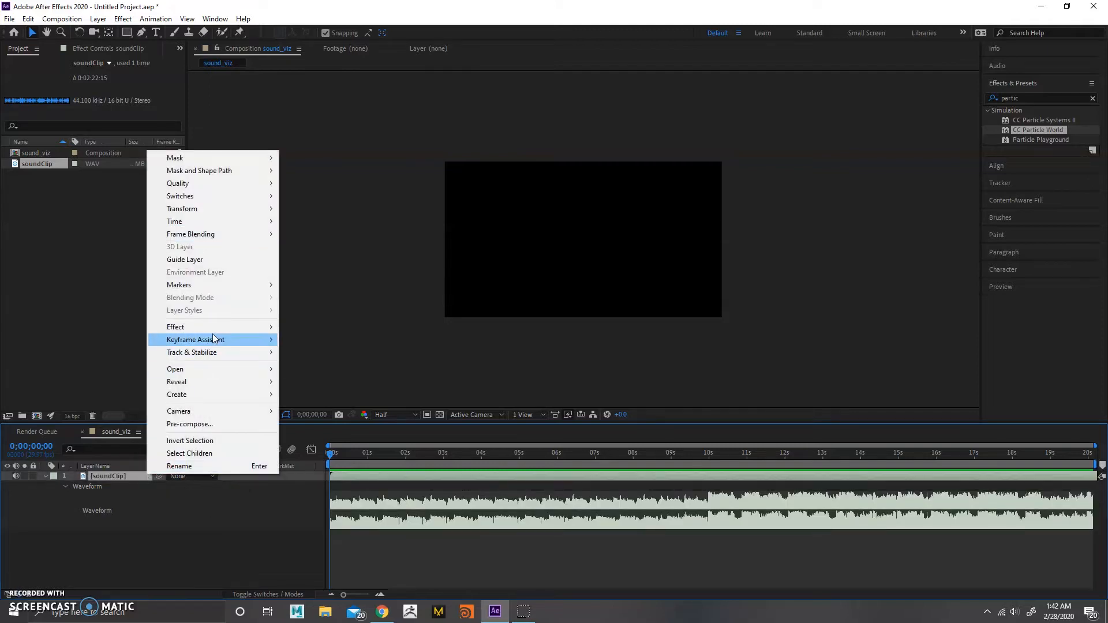
mouse_move(214, 340)
left_click(318, 339)
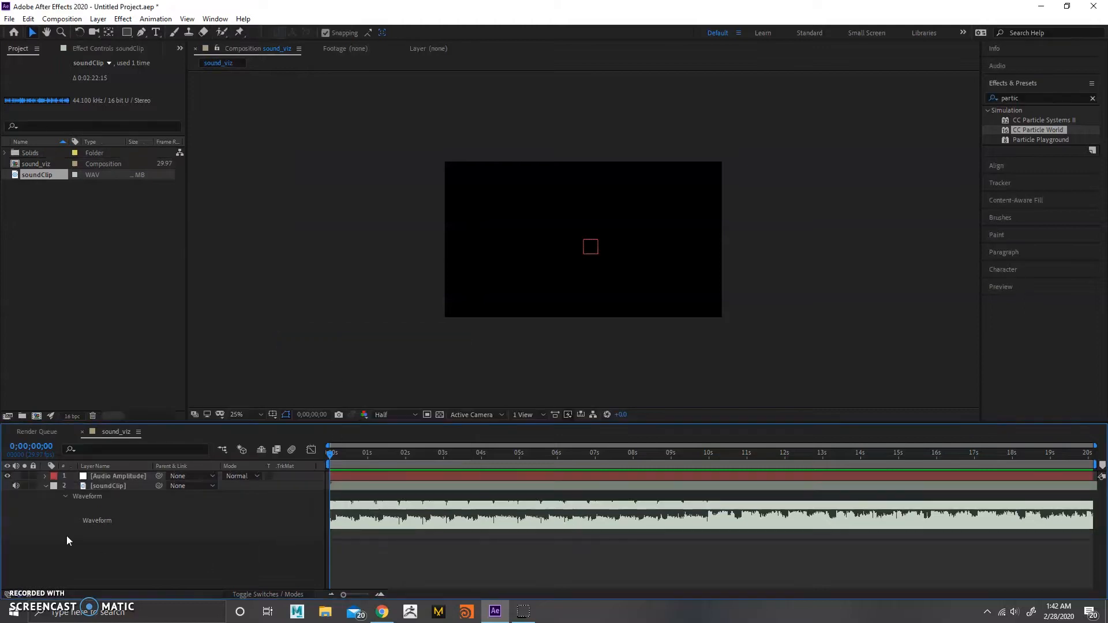
left_click(45, 485)
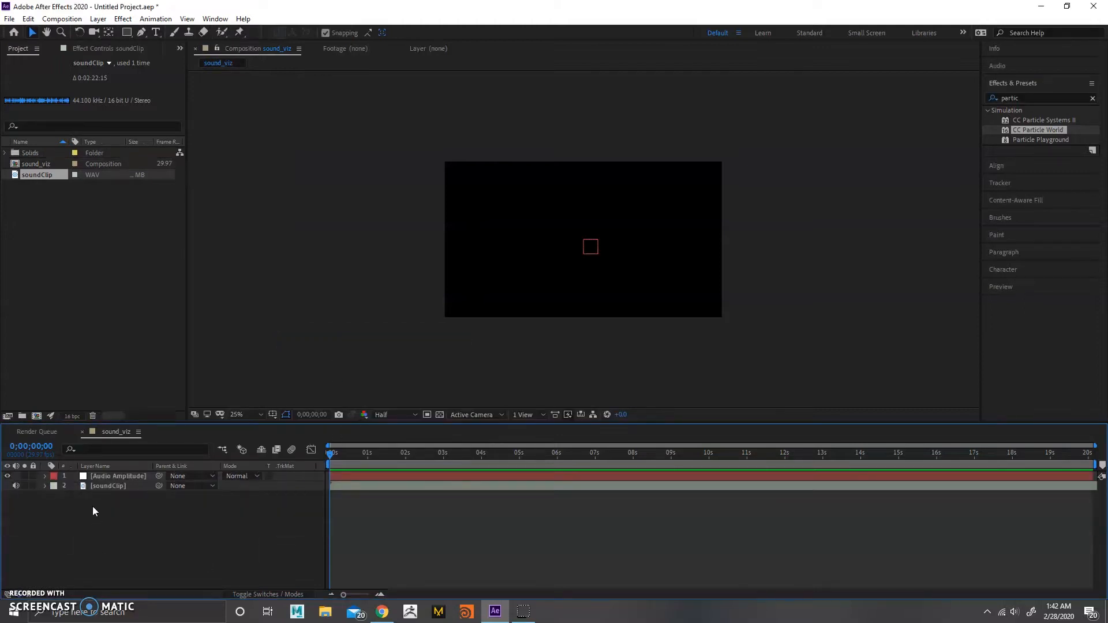
- Examine the Both Channels Slider keyframes of the Audio Amplitude layer in the Graph Editor, then return to the collapsed layer view
left_click(46, 476)
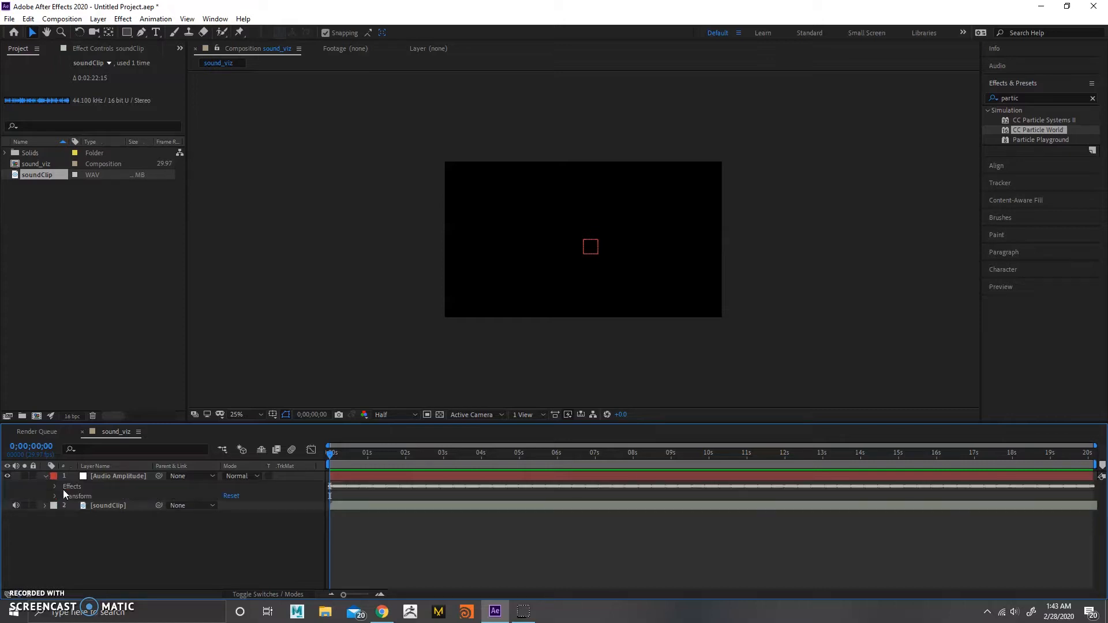
left_click(56, 486)
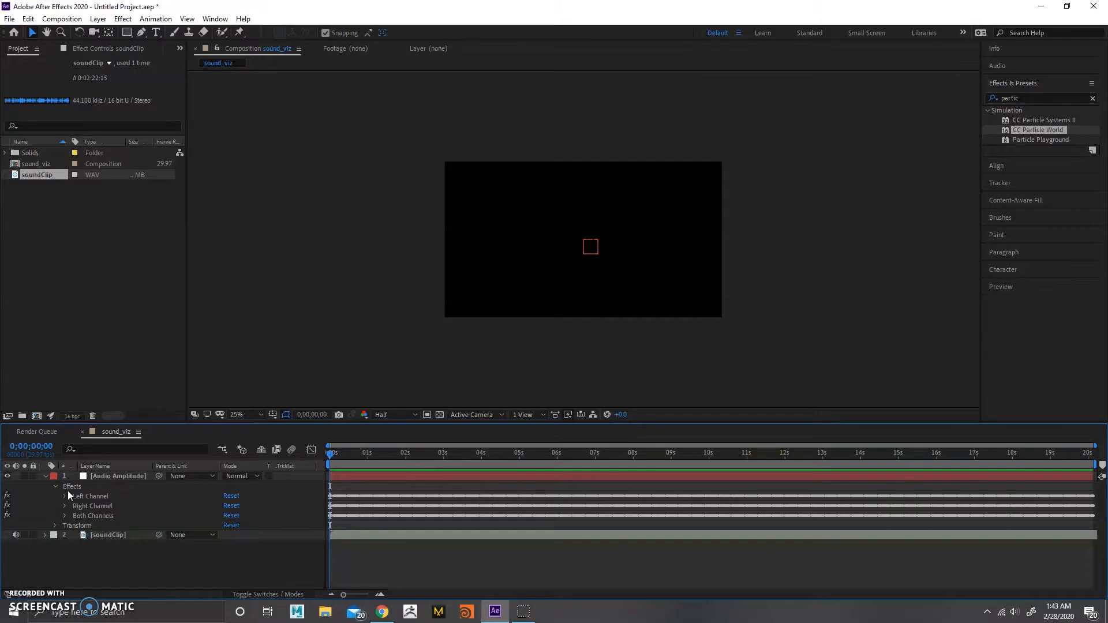
left_click(65, 515)
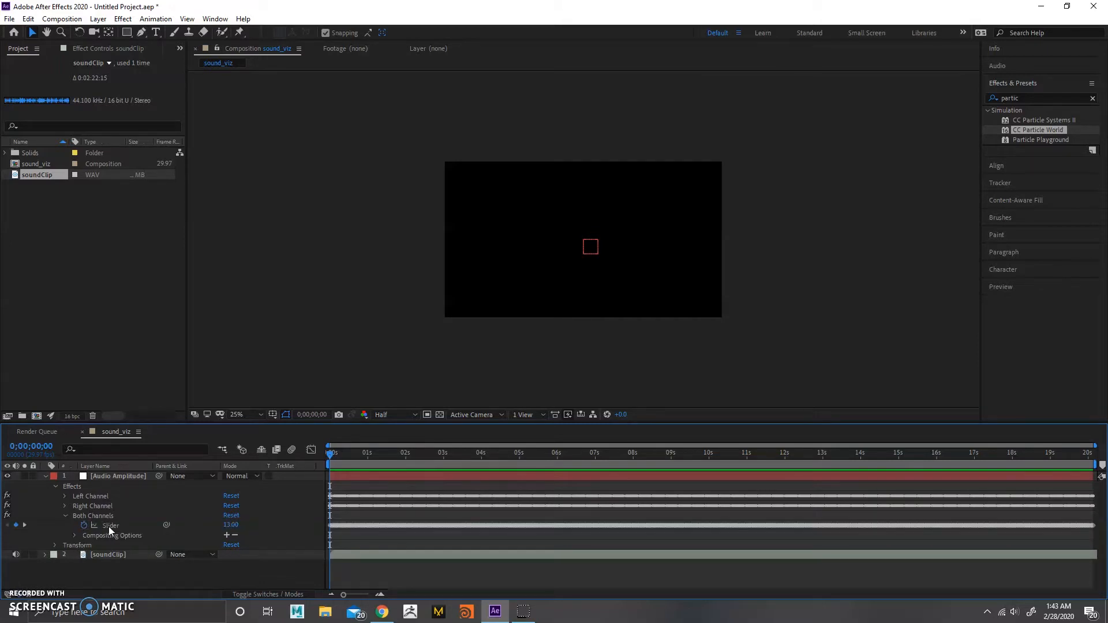
left_click(106, 526)
left_click(311, 449)
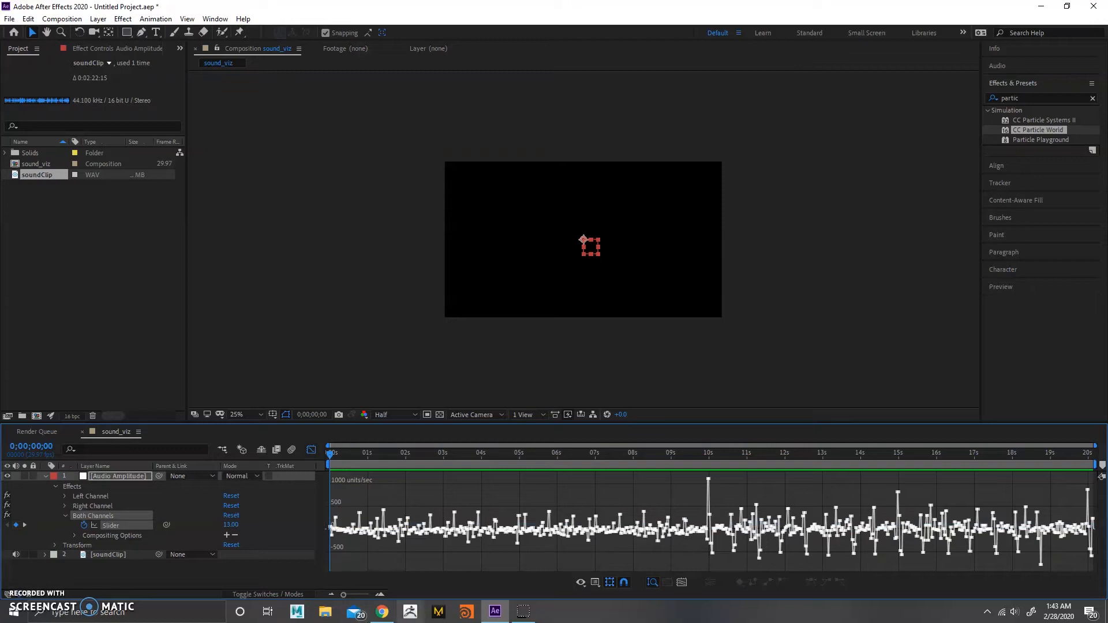
left_click_drag(1095, 445, 397, 441)
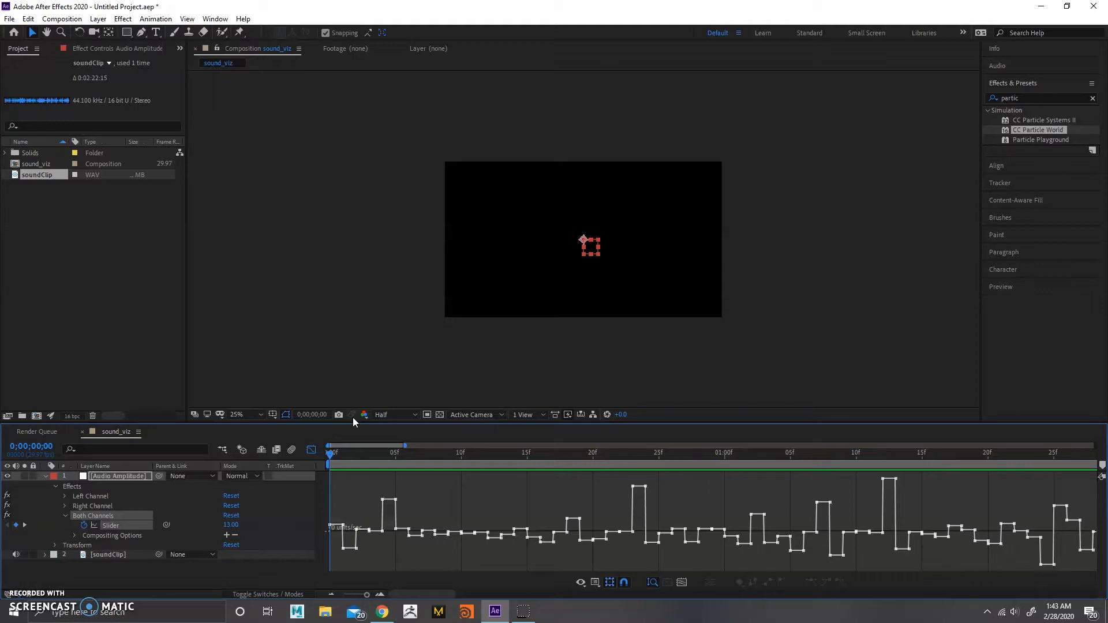
left_click(84, 295)
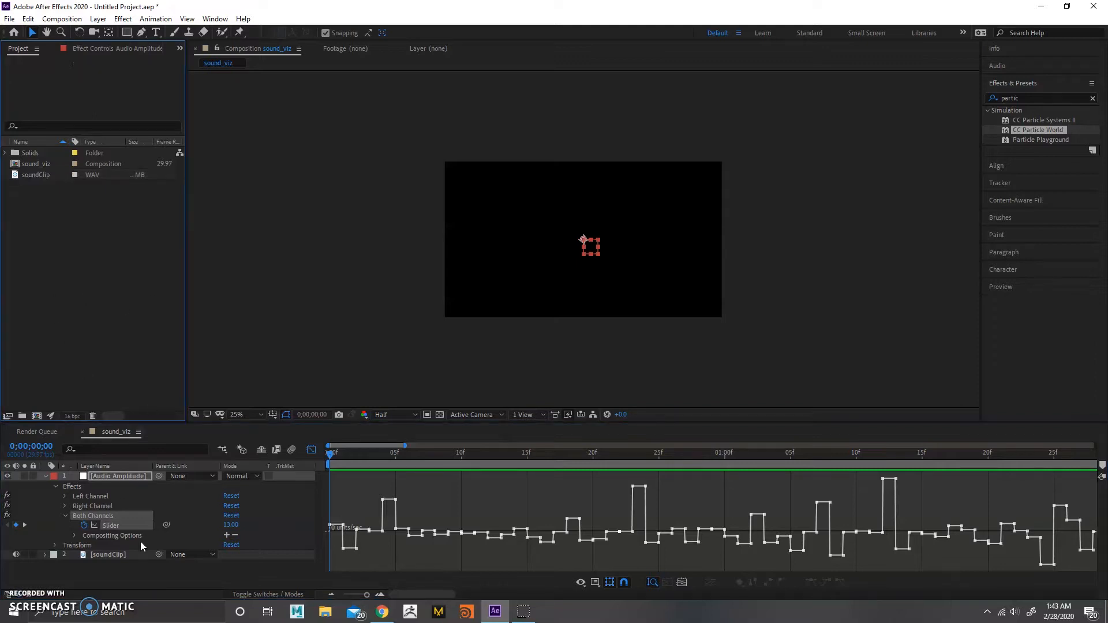
left_click(146, 571)
key("u")
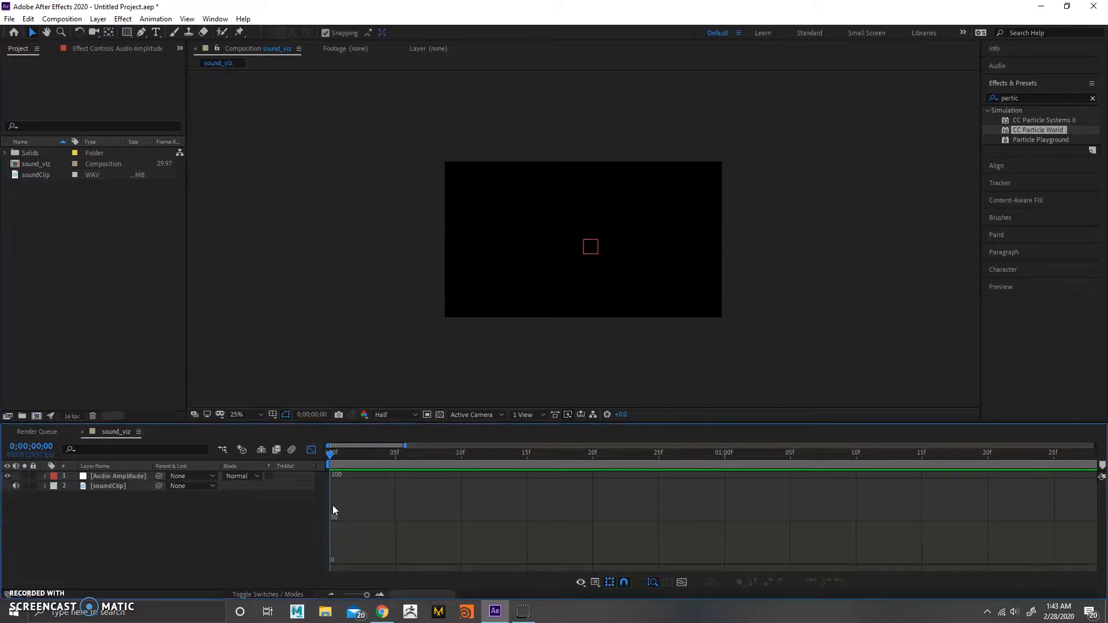
left_click(311, 450)
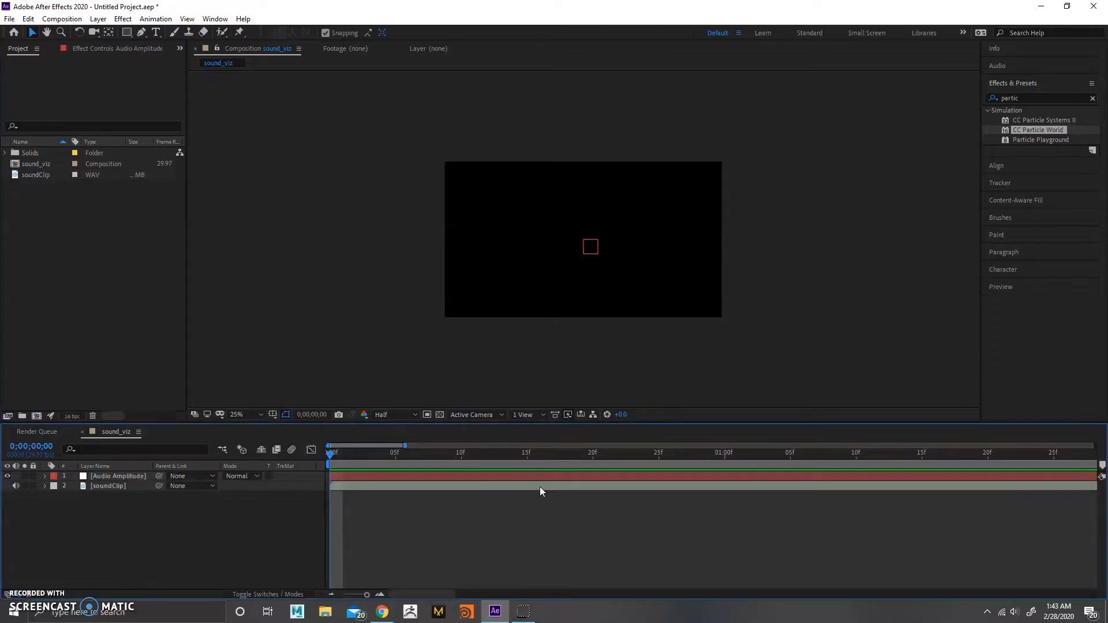
- Create a new solid layer named particles
left_click(72, 18)
mouse_move(98, 18)
mouse_move(142, 33)
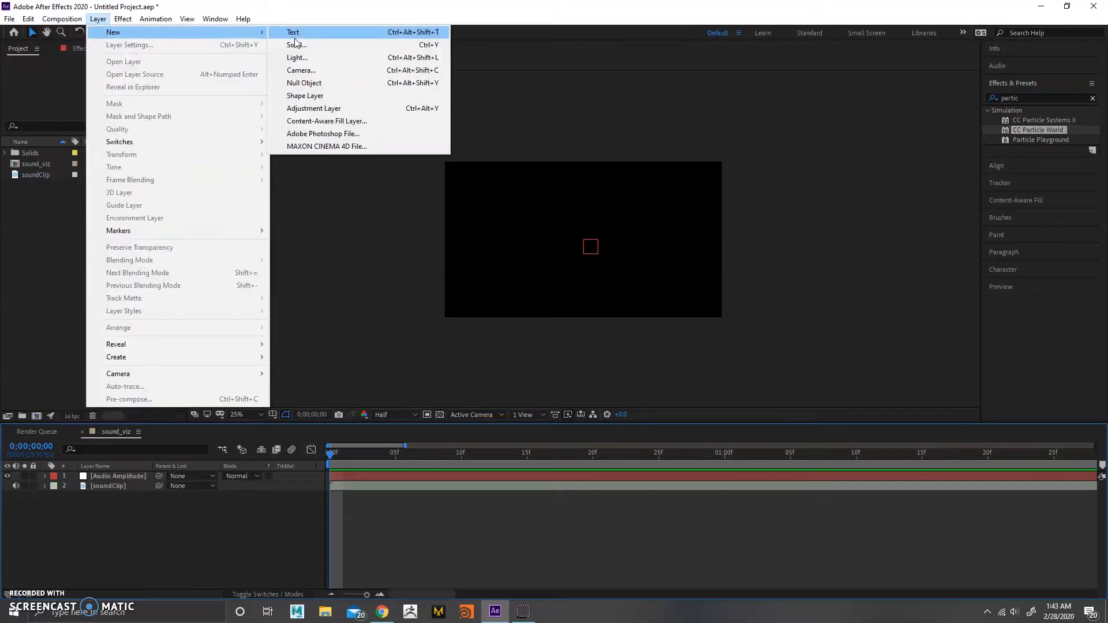
left_click(297, 45)
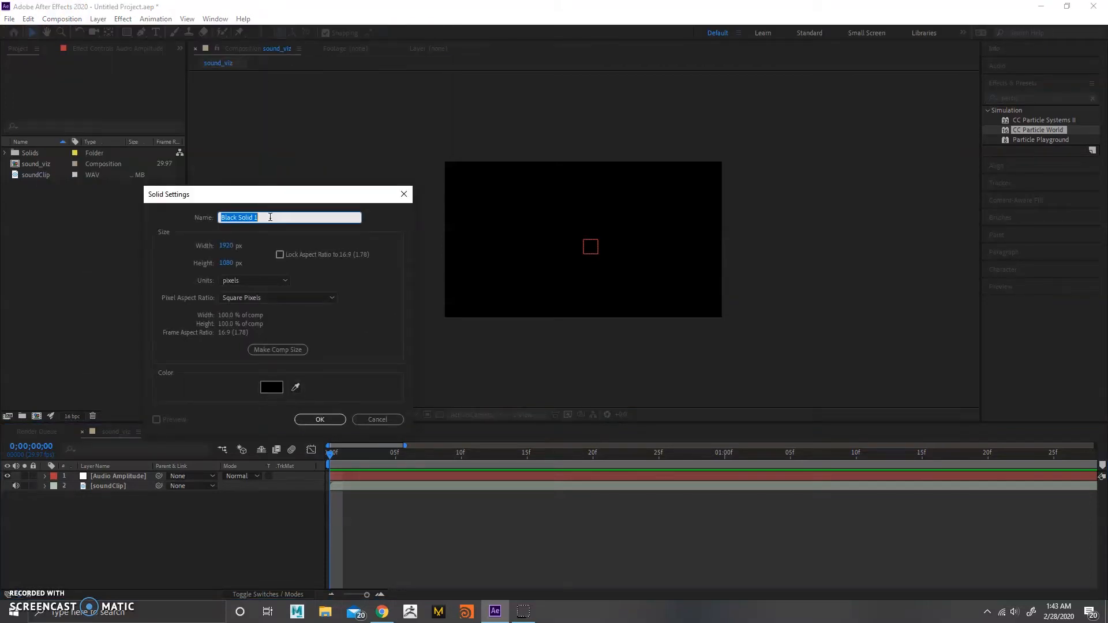
type("particles")
key("Return")
left_click(156, 543)
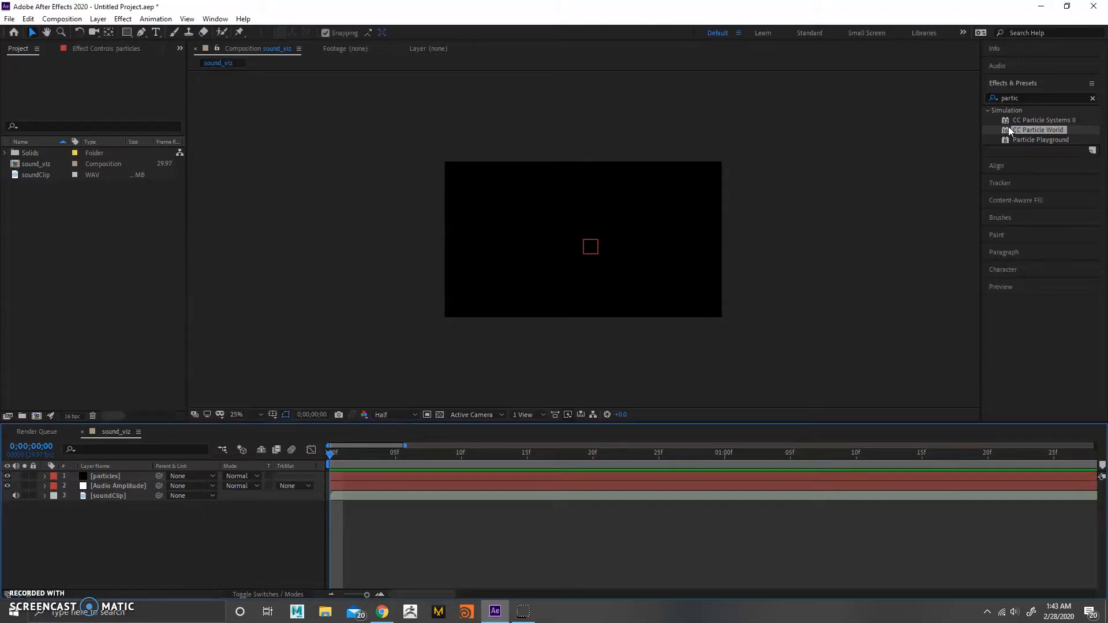
- Apply the CC Particle World effect to the particles layer and tilt its effect camera to look down on the grid
left_click_drag(1036, 128, 501, 264)
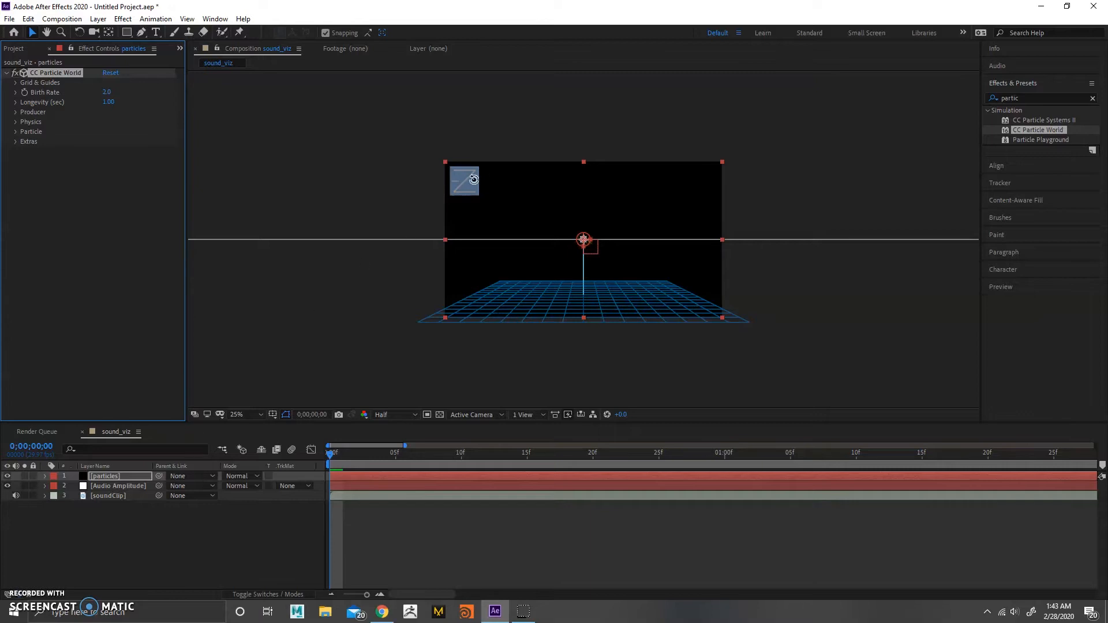
left_click(463, 191)
left_click_drag(465, 192, 418, 309)
- Mute the soundClip layer and preview the particle animation
left_click(15, 496)
key("space")
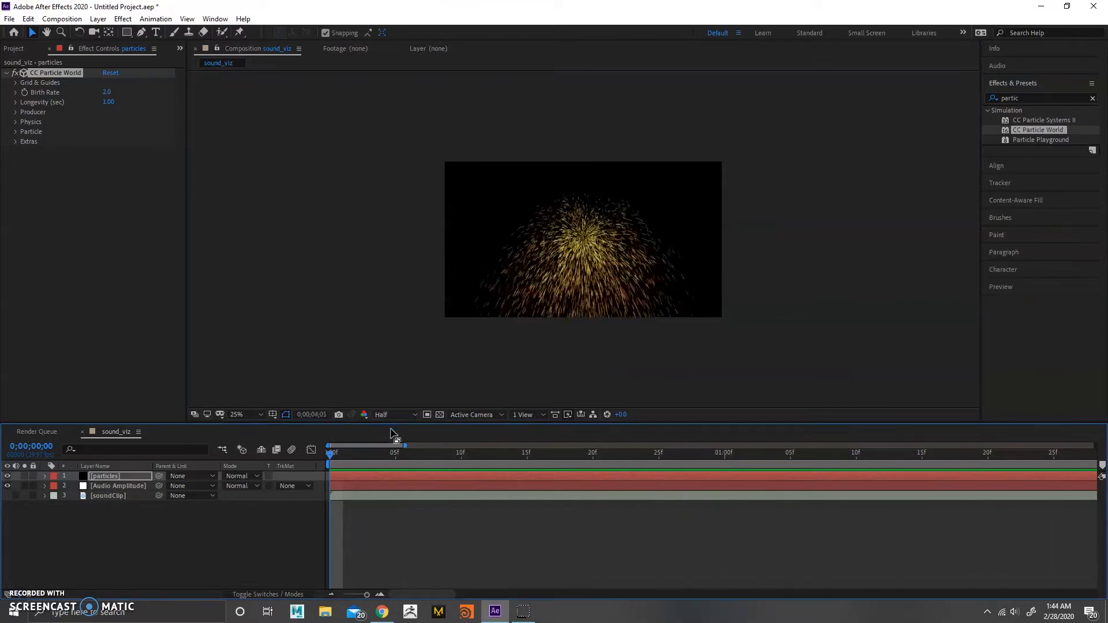
key("space")
left_click_drag(462, 446, 332, 453)
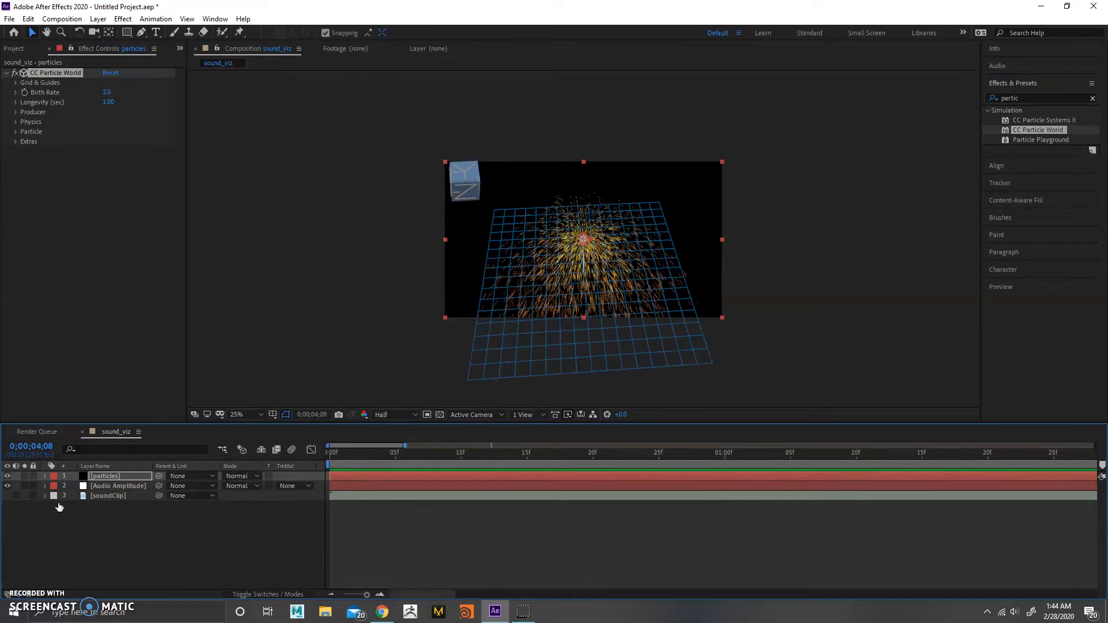
- Expand the particles layer's CC Particle World properties and the Audio Amplitude layer's Both Channels Slider in the timeline
left_click(44, 476)
left_click(56, 486)
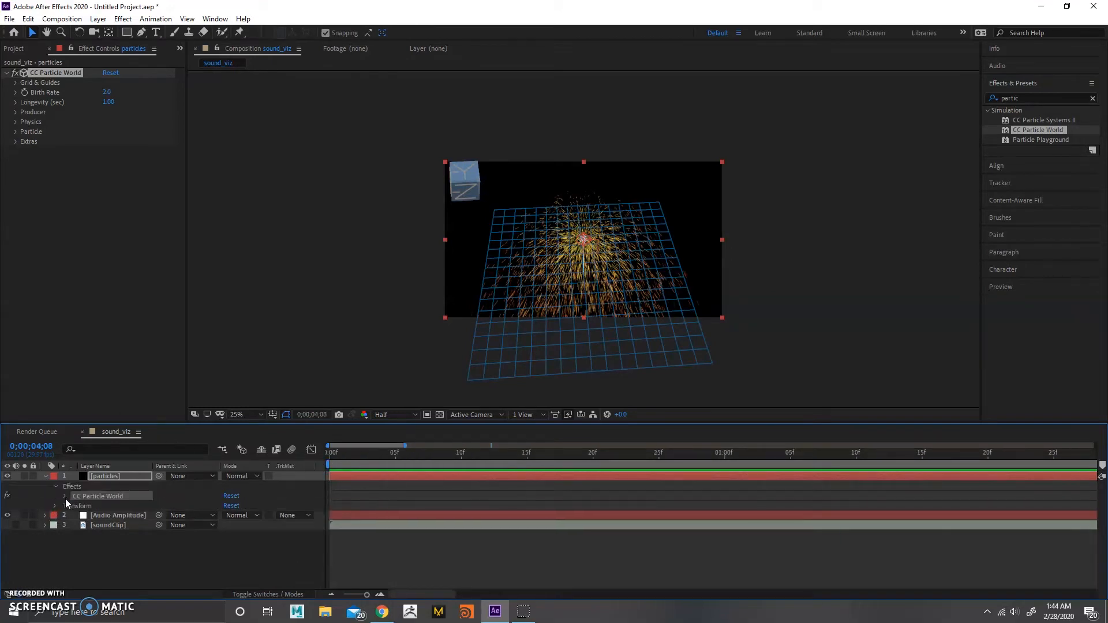
left_click(65, 496)
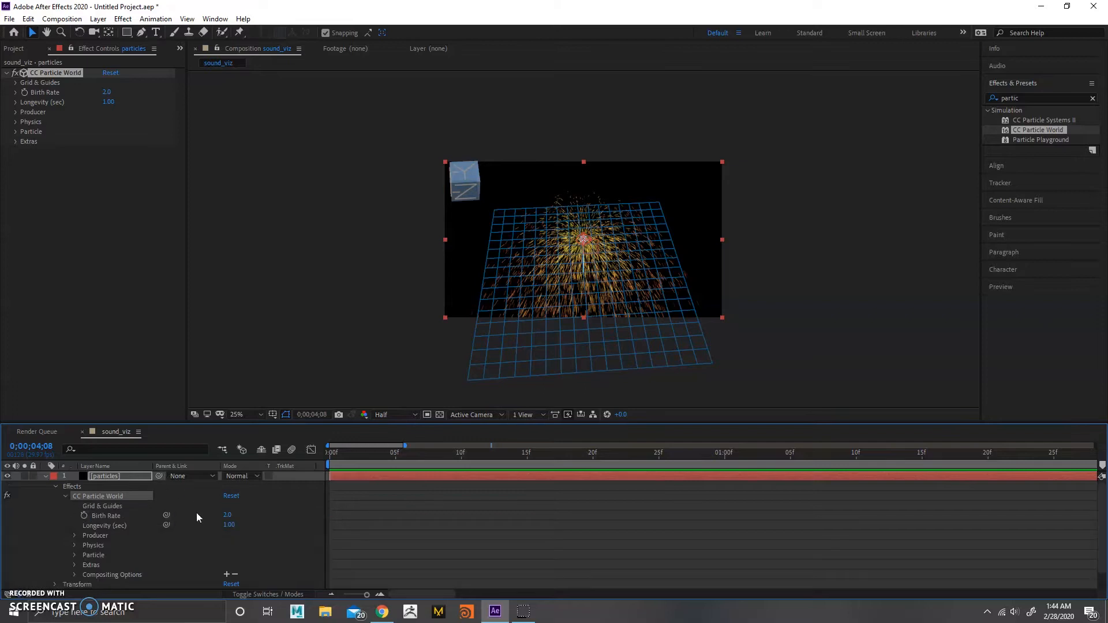
scroll(185, 494, "down", 1)
left_click(46, 564)
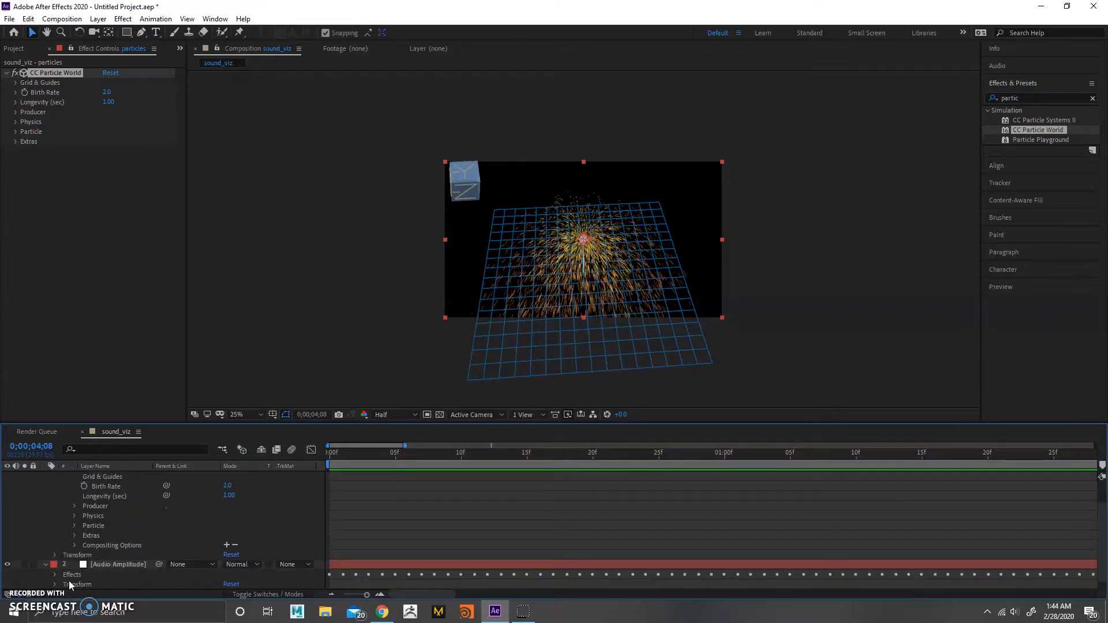
left_click(54, 575)
scroll(98, 574, "down", 1)
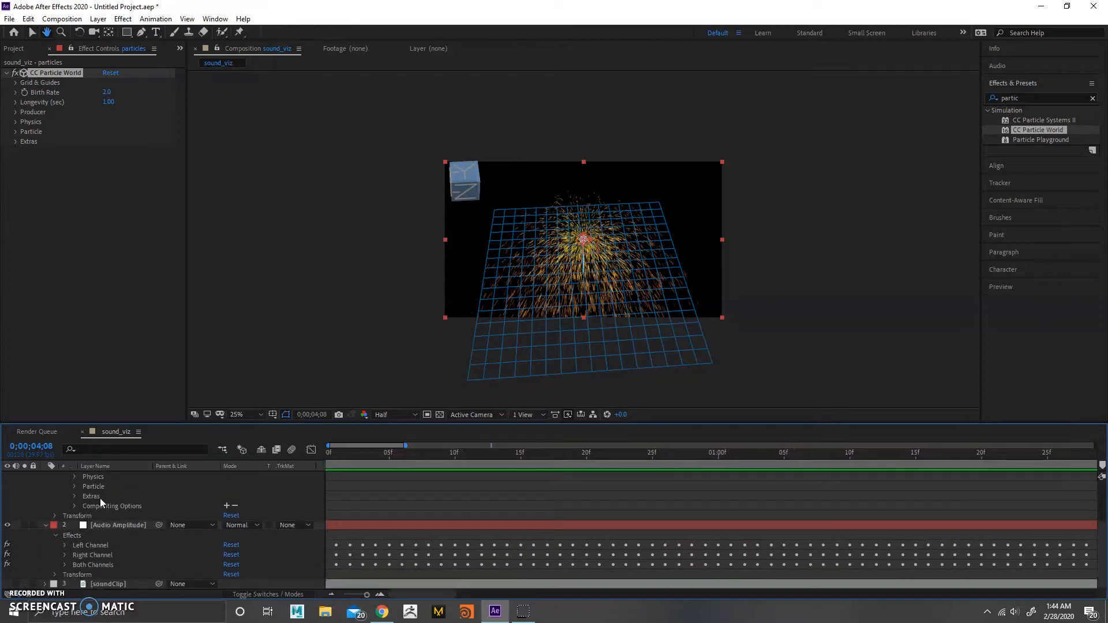
left_click(64, 565)
scroll(102, 559, "down", 1)
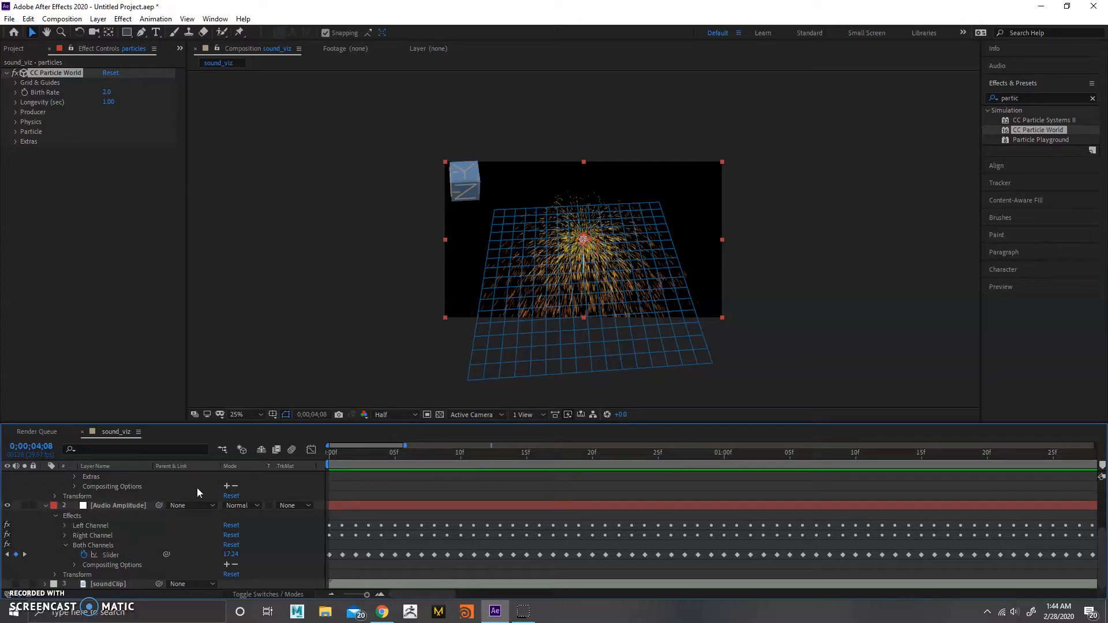
scroll(136, 507, "up", 5)
scroll(104, 490, "down", 5)
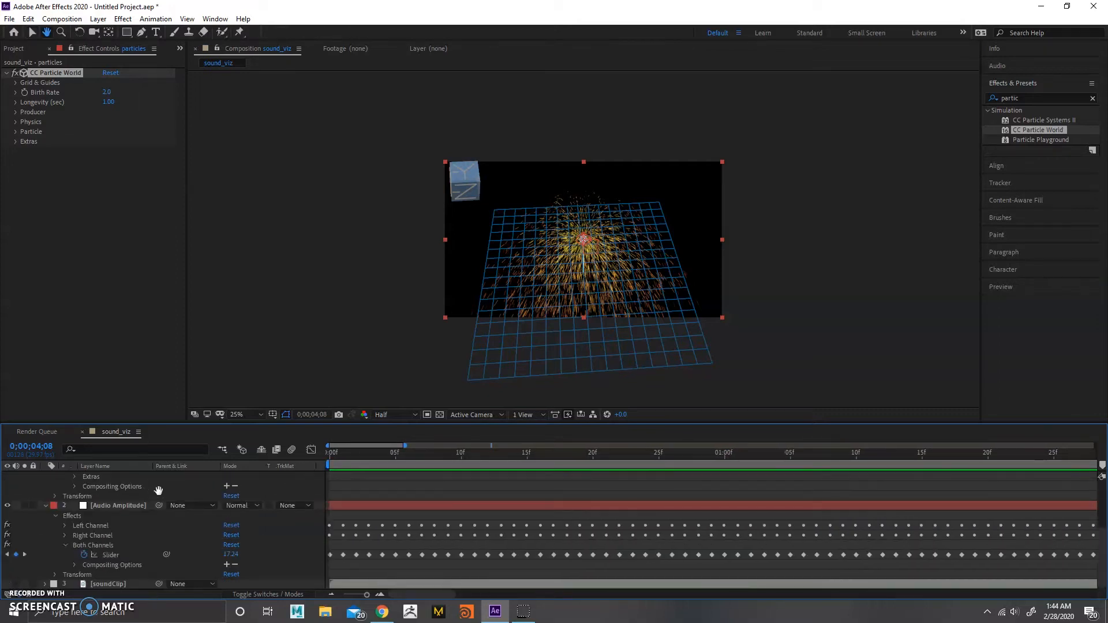
scroll(119, 502, "up", 5)
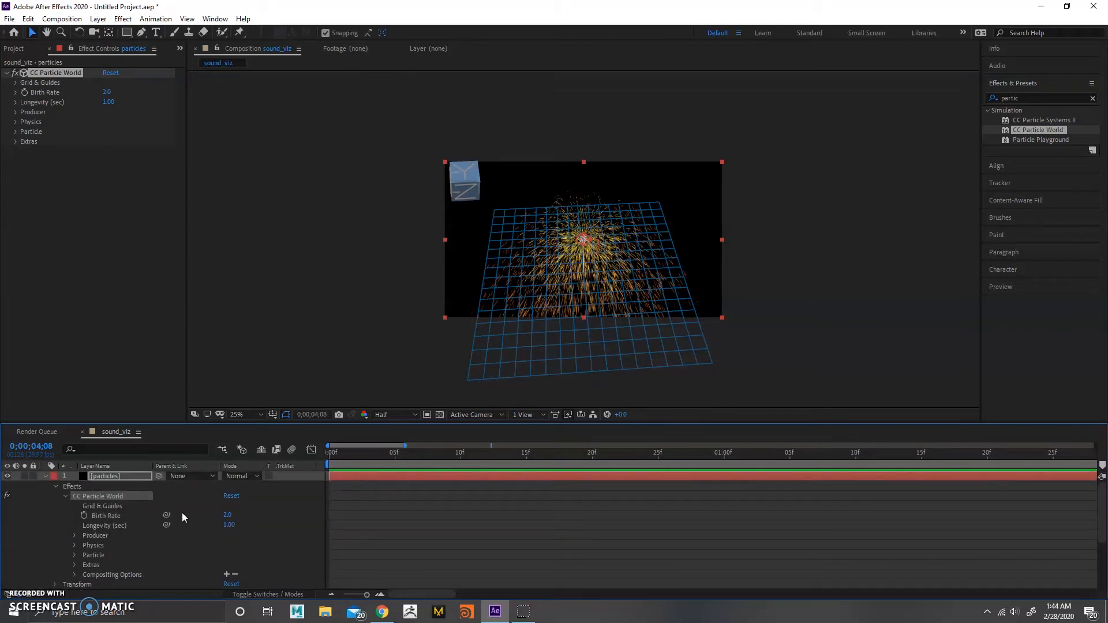
- Lower the Birth Rate of CC Particle World to 1.7
left_click(16, 93)
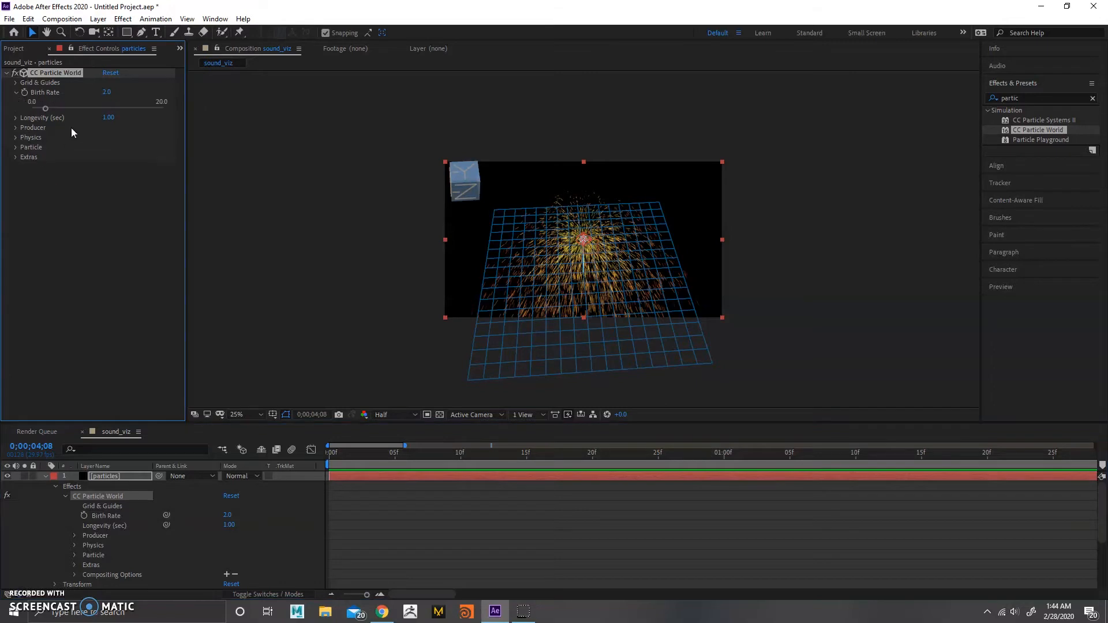
mouse_move(45, 109)
left_mouse_down()
mouse_move(64, 109)
mouse_move(44, 111)
left_mouse_up()
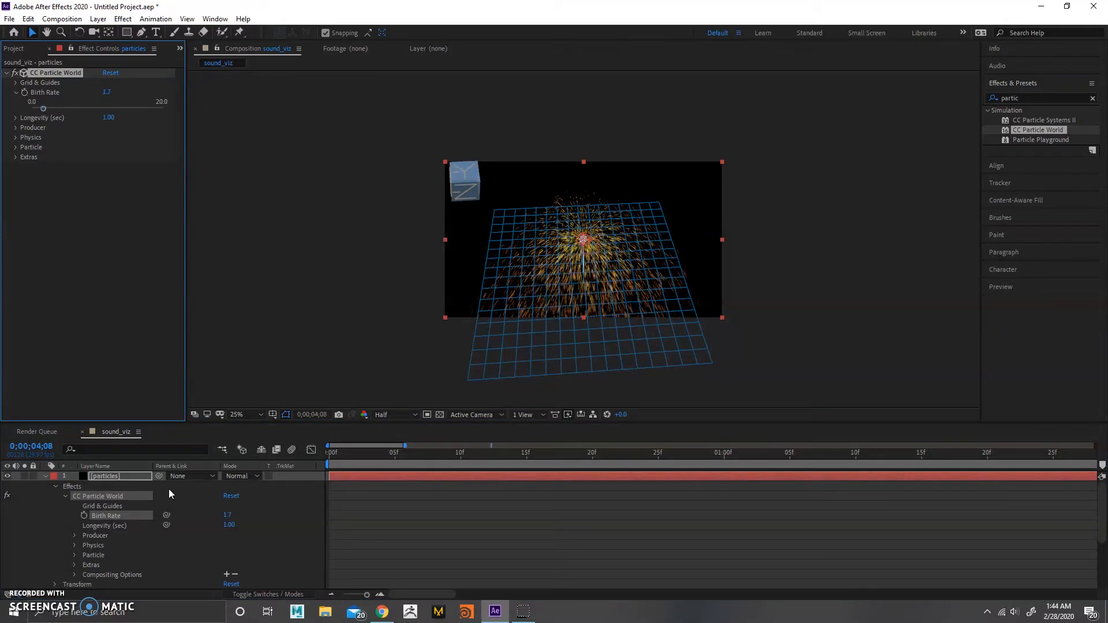
- Link the particles' Birth Rate to the Audio Amplitude layer's Both Channels Slider and return to the first frame
scroll(168, 489, "down", 2)
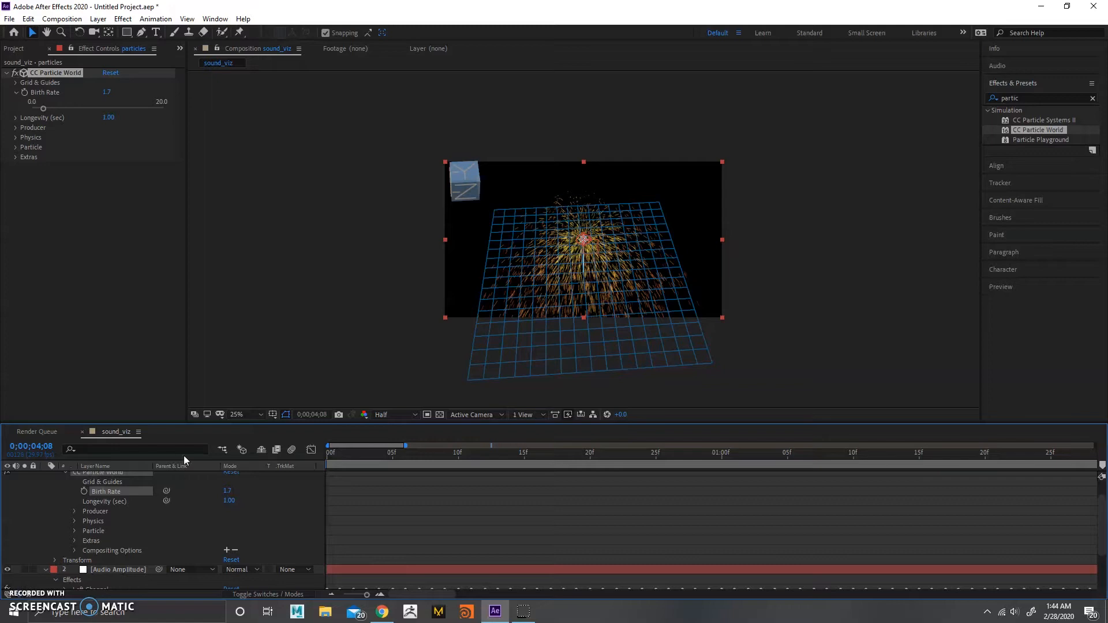
left_click_drag(166, 491, 117, 557)
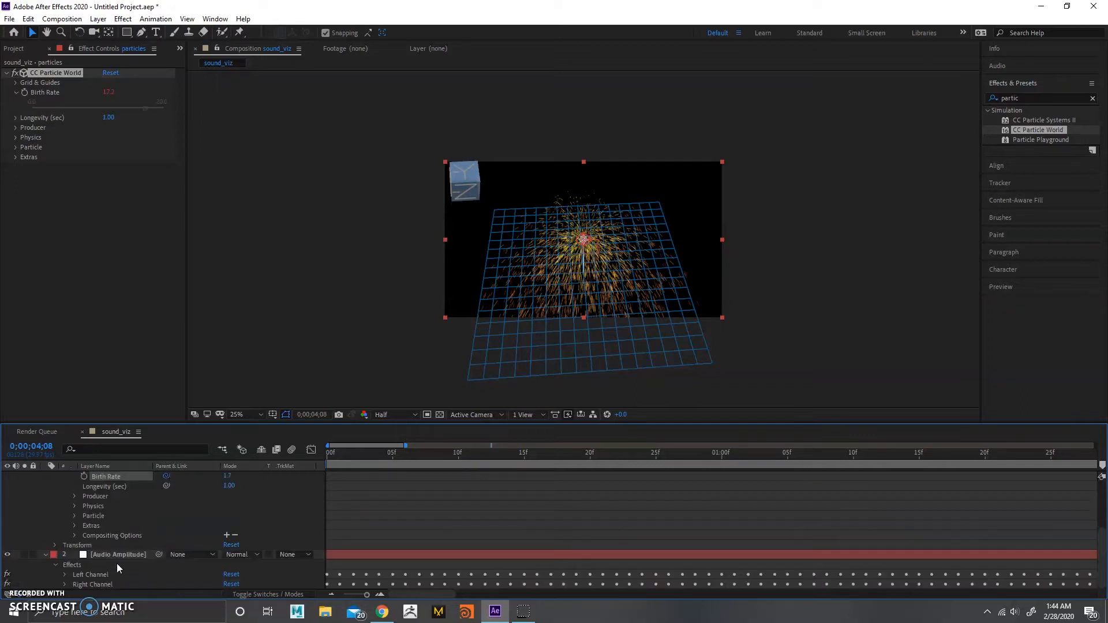
left_click(336, 453)
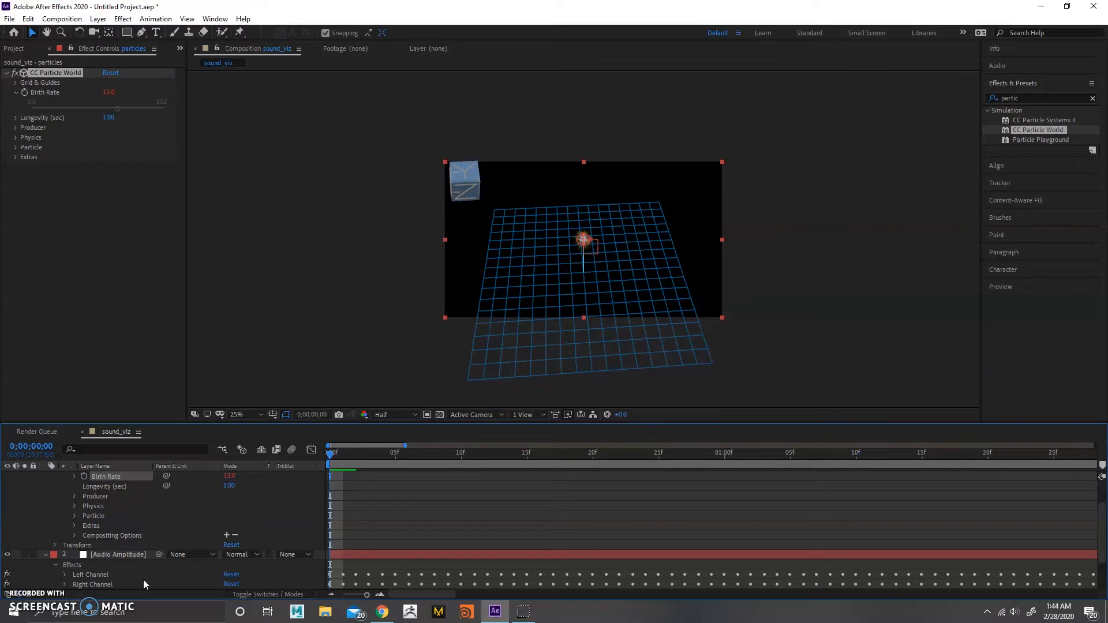
- Widen the timeline's visible time range and collapse the properties of all layers
scroll(144, 577, "down", 2)
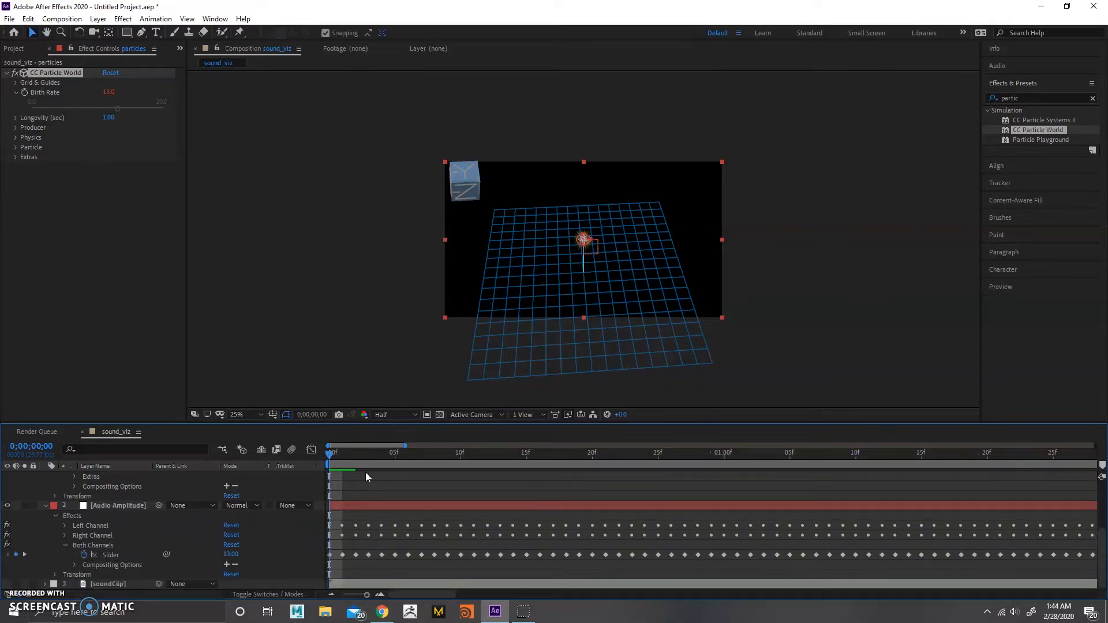
left_click_drag(405, 447, 443, 447)
key("space")
left_click(185, 534)
key("u")
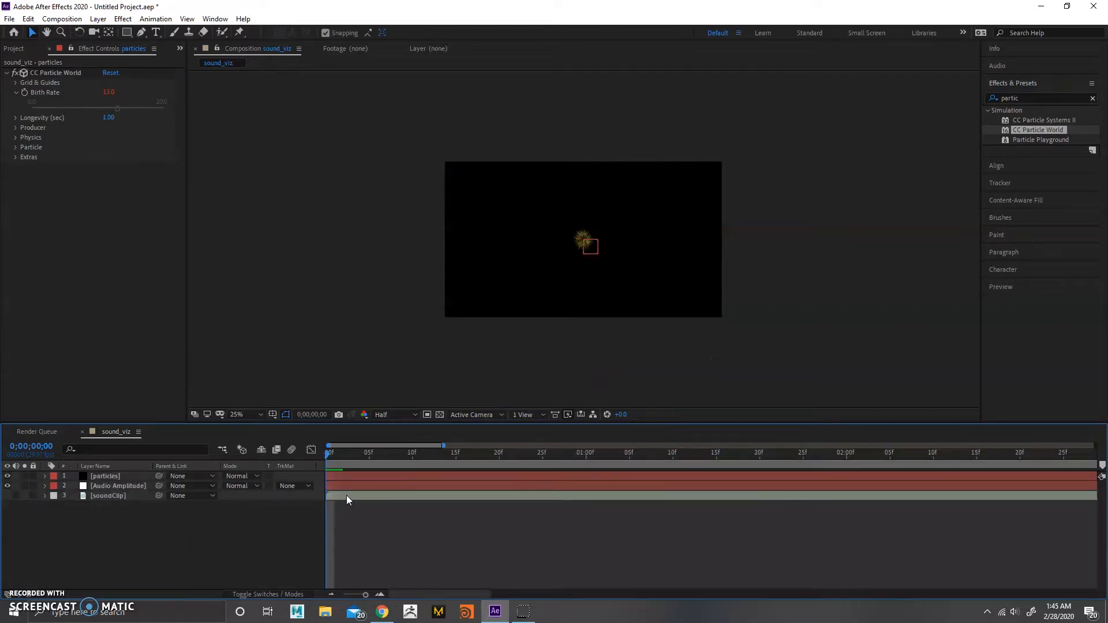
- Fit the composition in the viewer and preview the particle animation with the soundClip layer's audio switched on
left_click(248, 415)
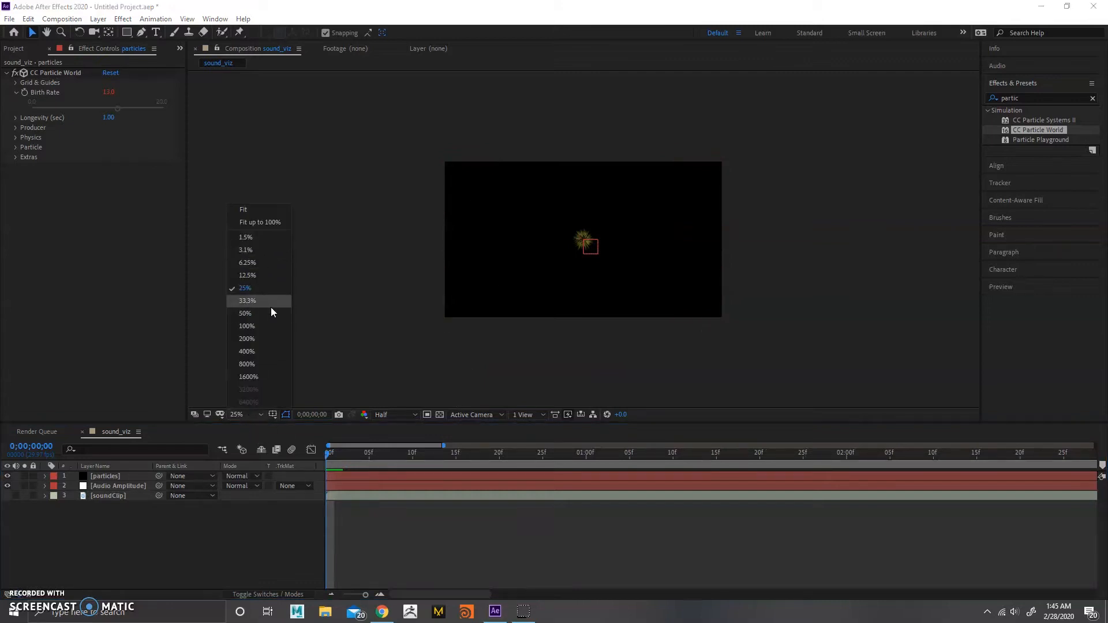
left_click(263, 210)
key("space")
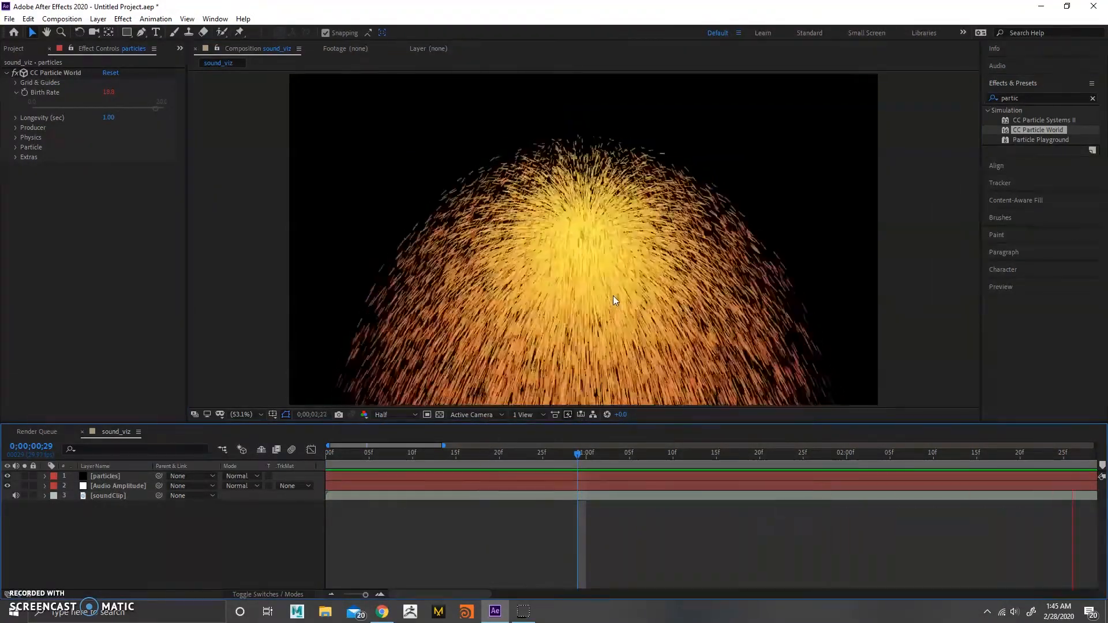
key("space")
- Show a longer stretch of the timeline, replay the particle animation from the start and return to the first frame
left_click(360, 451)
left_click_drag(397, 446, 315, 445)
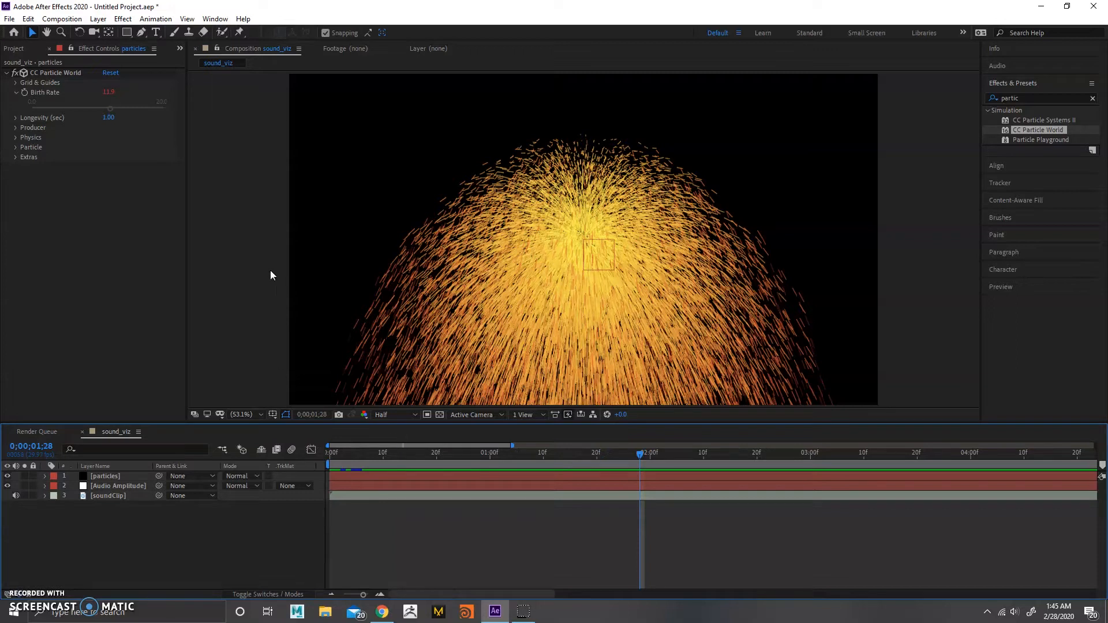
key("Home")
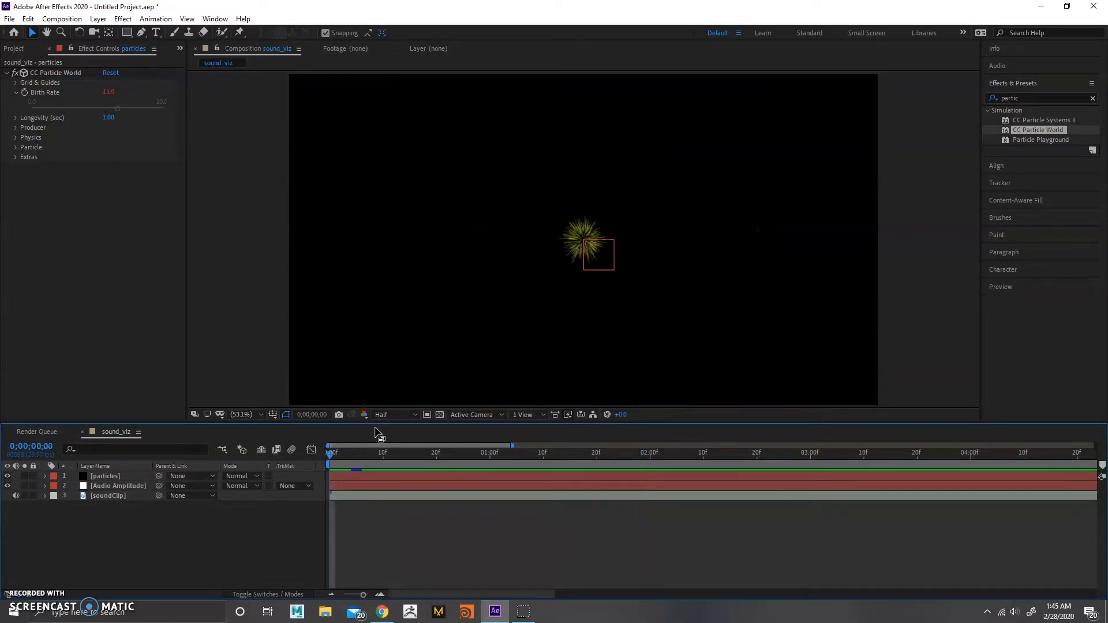
key("space")
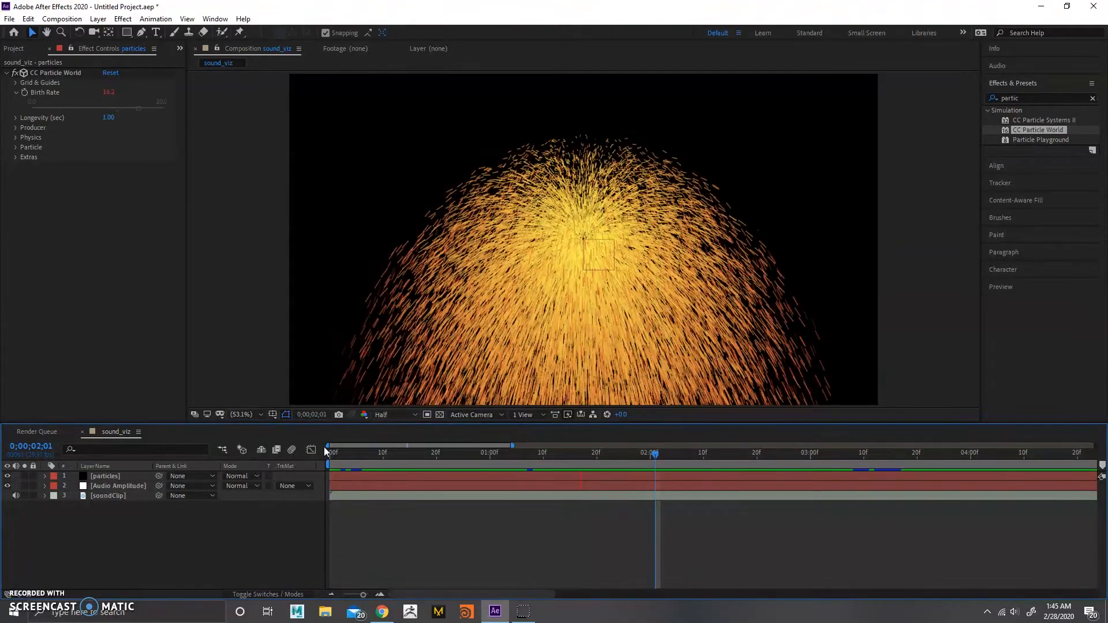
left_click(330, 452)
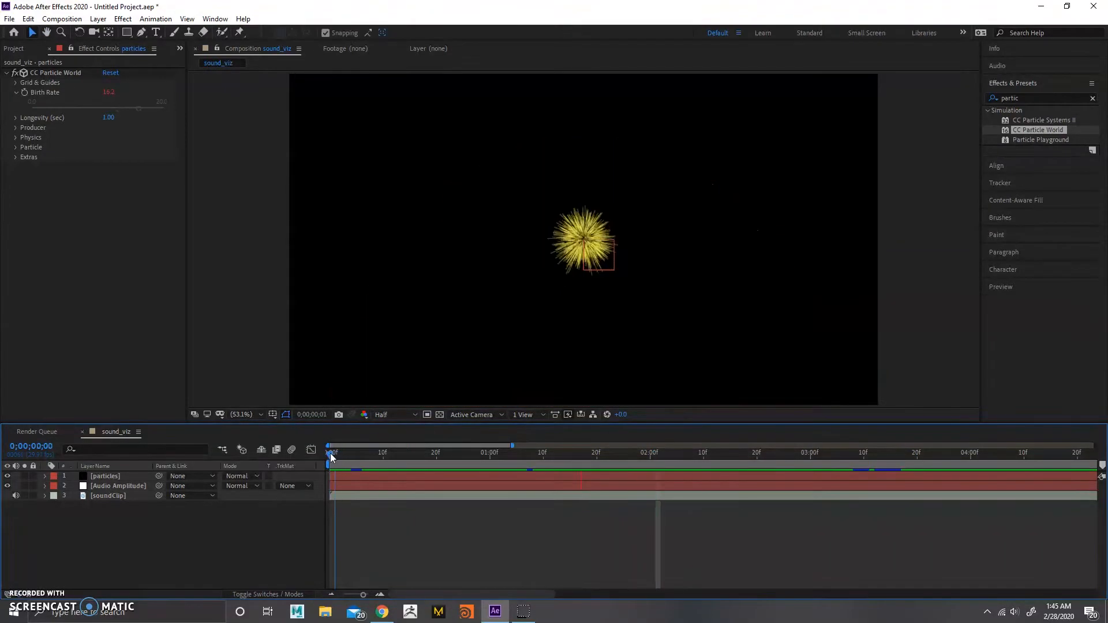
- Edit the Birth Rate expression of the particles layer's CC Particle World to subtract 20 from the Both Channels Slider
left_click(45, 476)
left_click(55, 487)
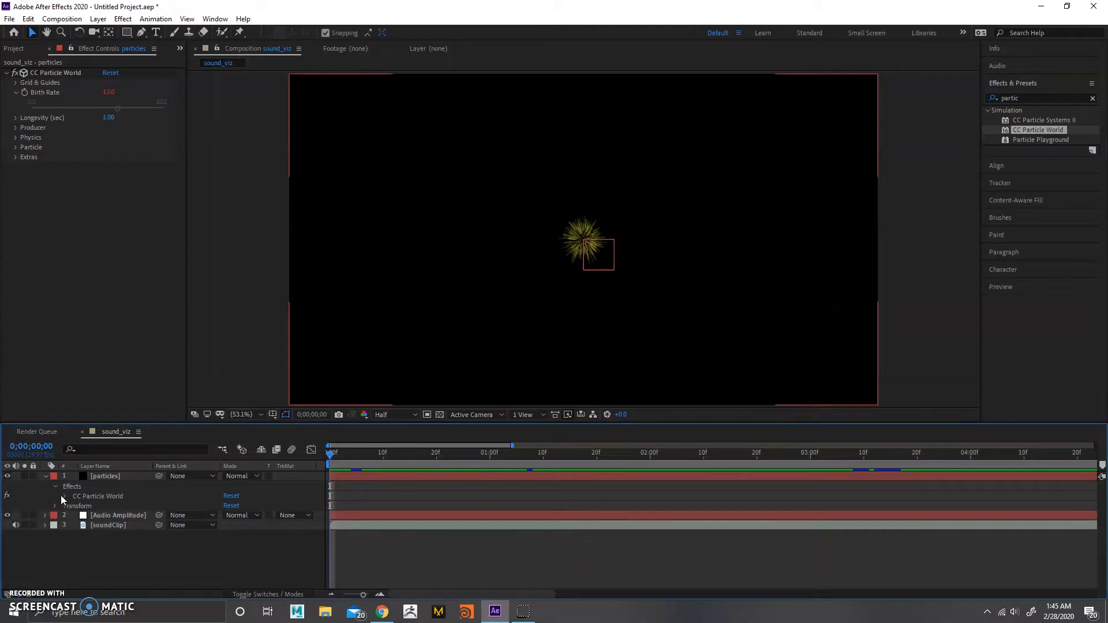
left_click(64, 496)
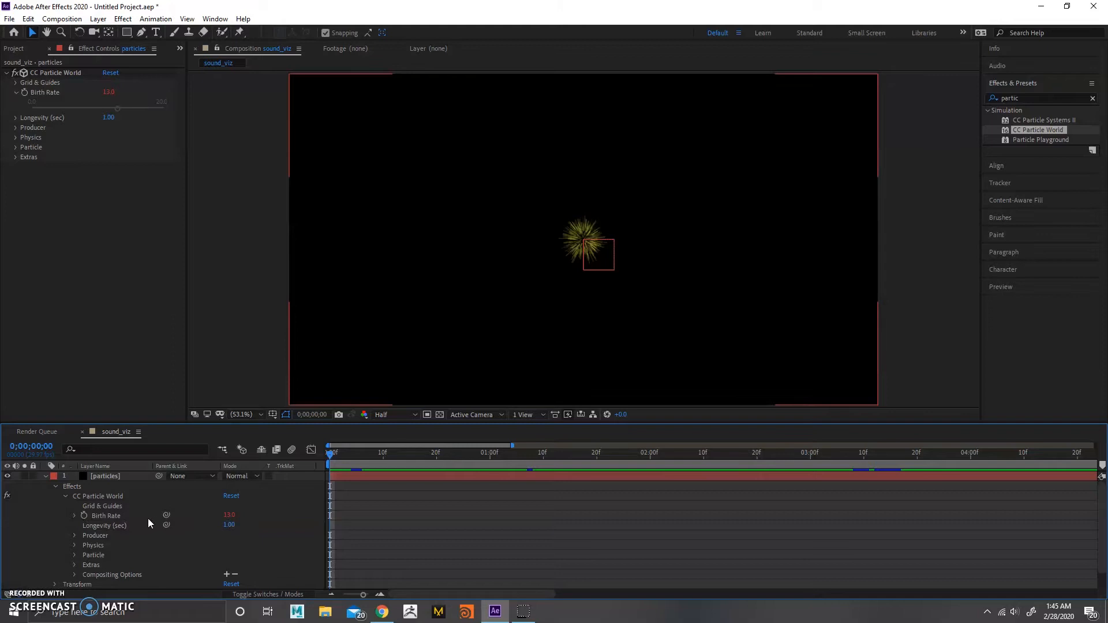
left_click(75, 515)
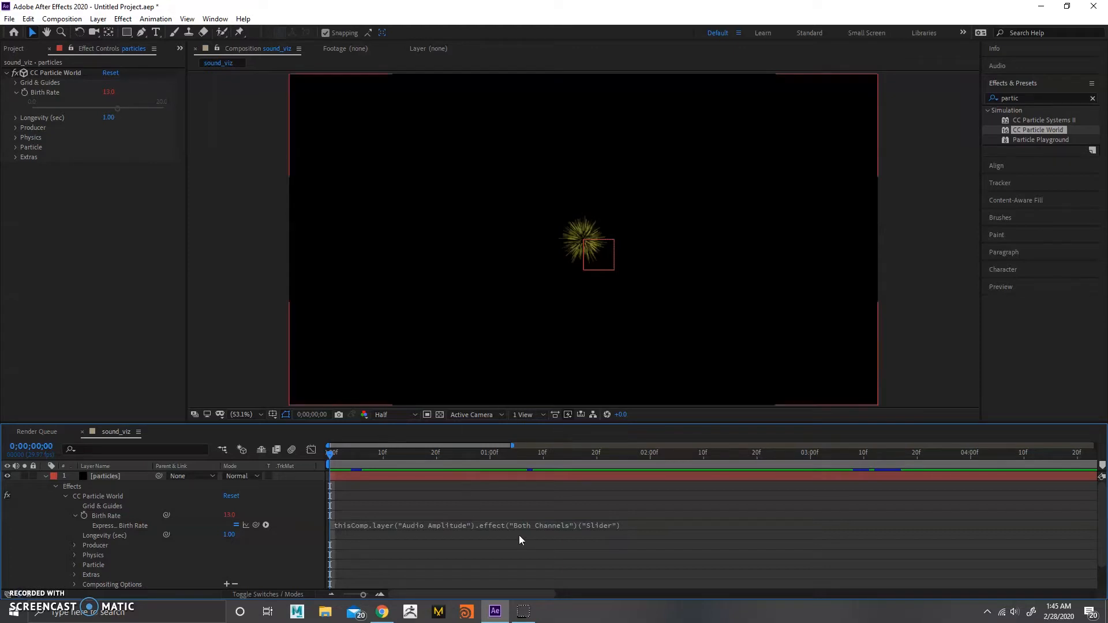
left_click(628, 526)
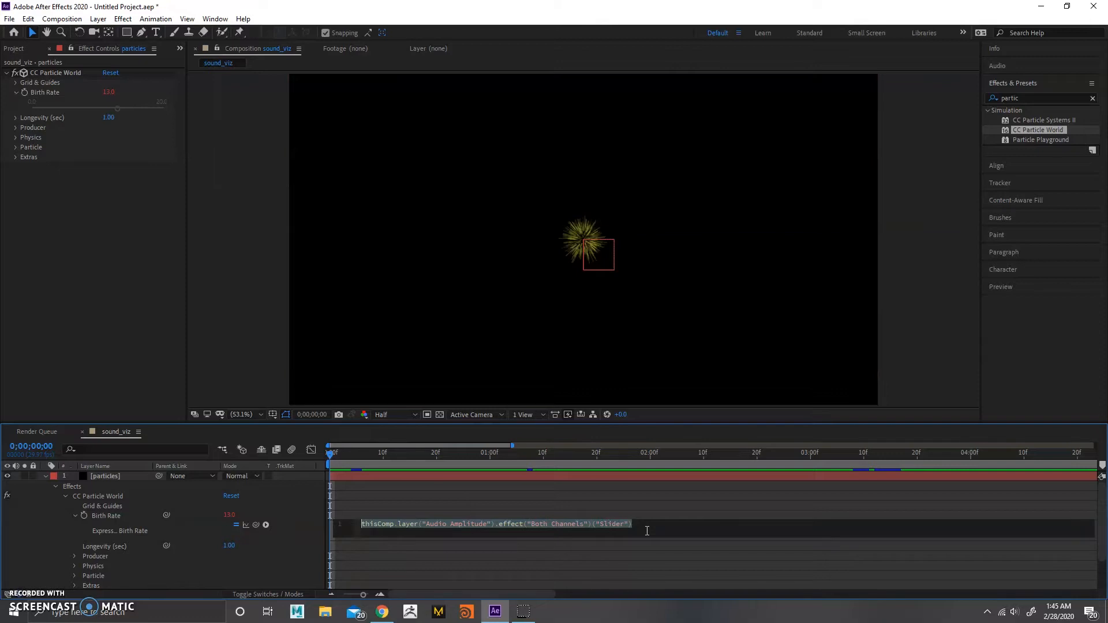
left_click(647, 531)
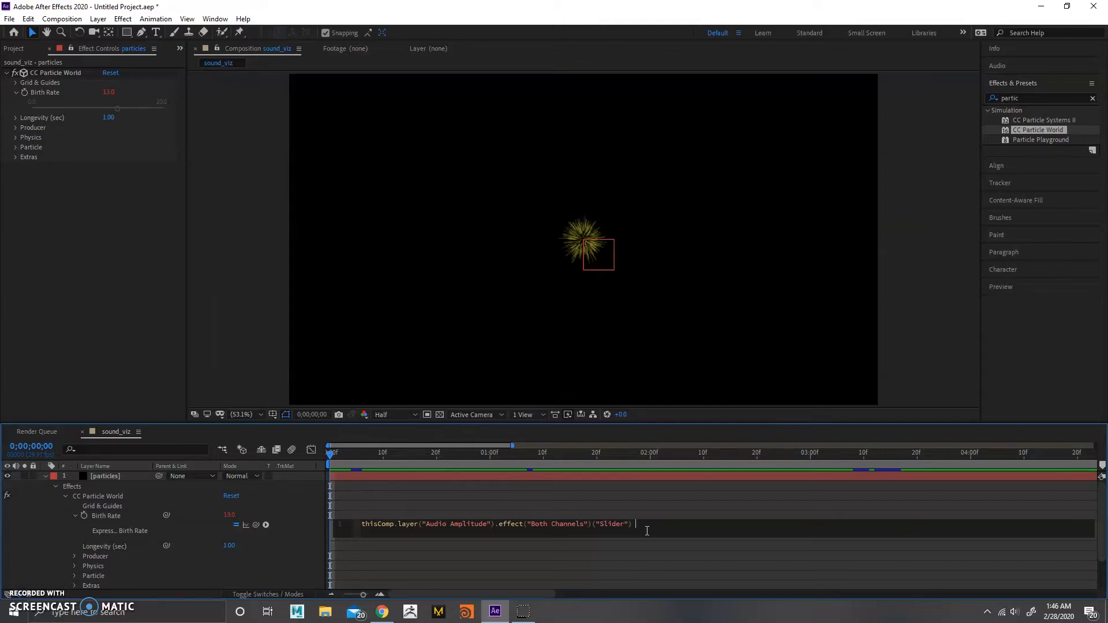
type("20")
left_click(497, 505)
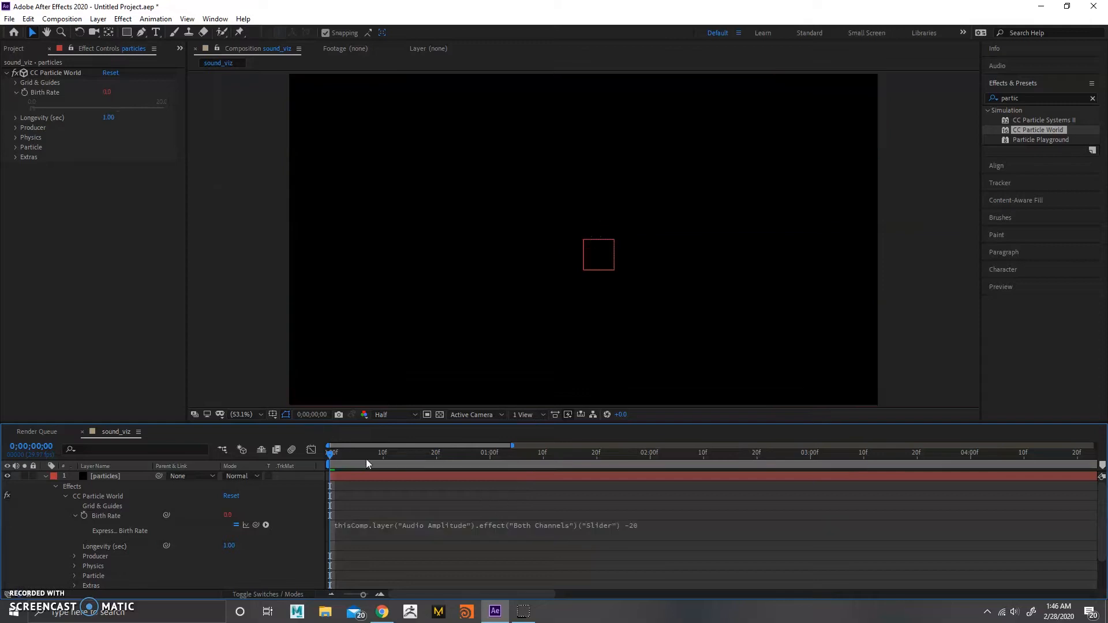
- Preview the particle animation from the start, extend the visible timeline range and play it again from about 5 seconds
key("space")
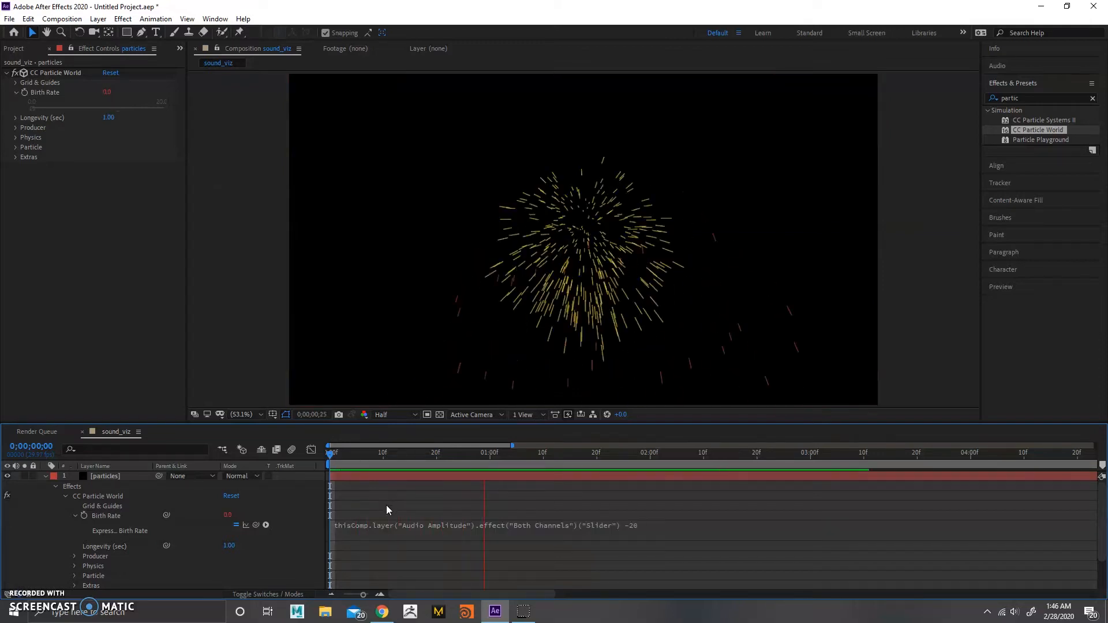
left_click_drag(512, 446, 910, 454)
left_click(582, 455)
key("space")
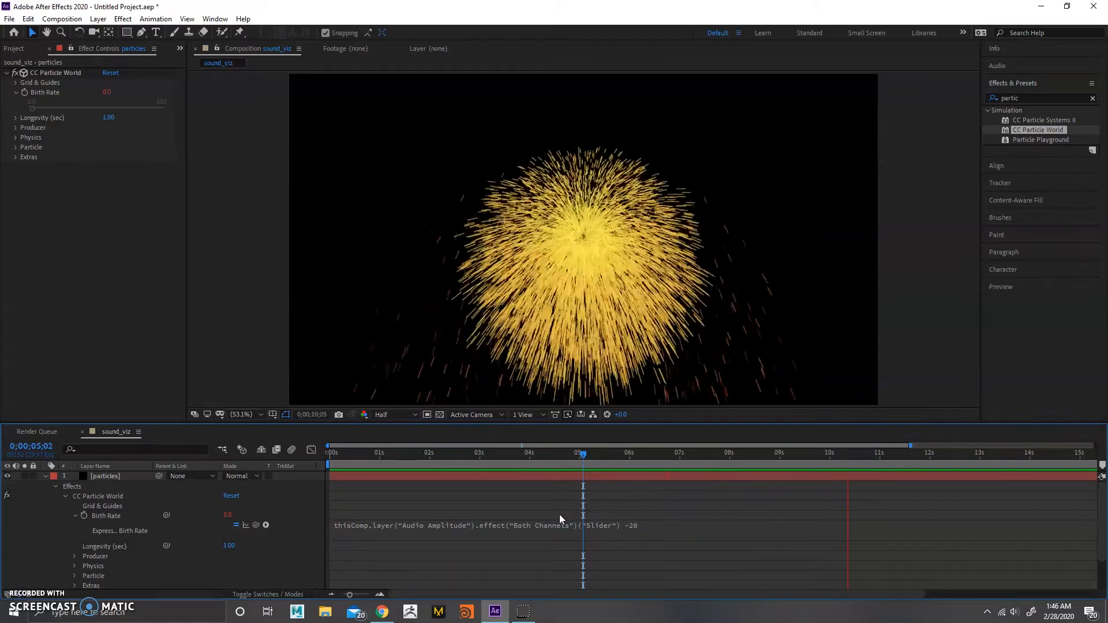
key("space")
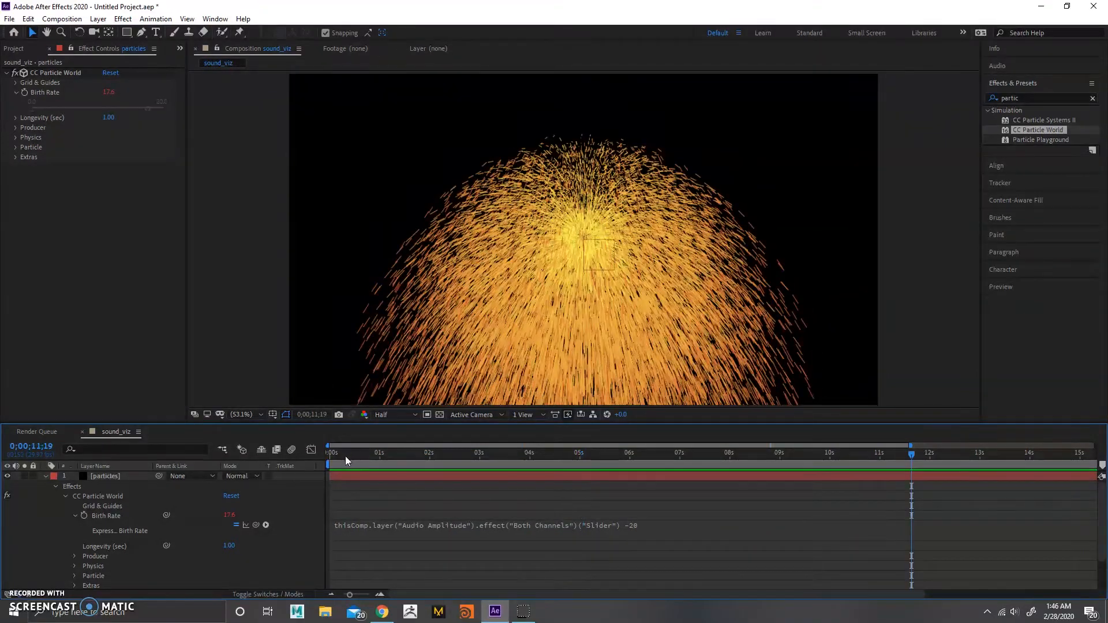
- Return to the first frame, shorten the visible timeline range and collapse the particles layer's properties
left_click(330, 455)
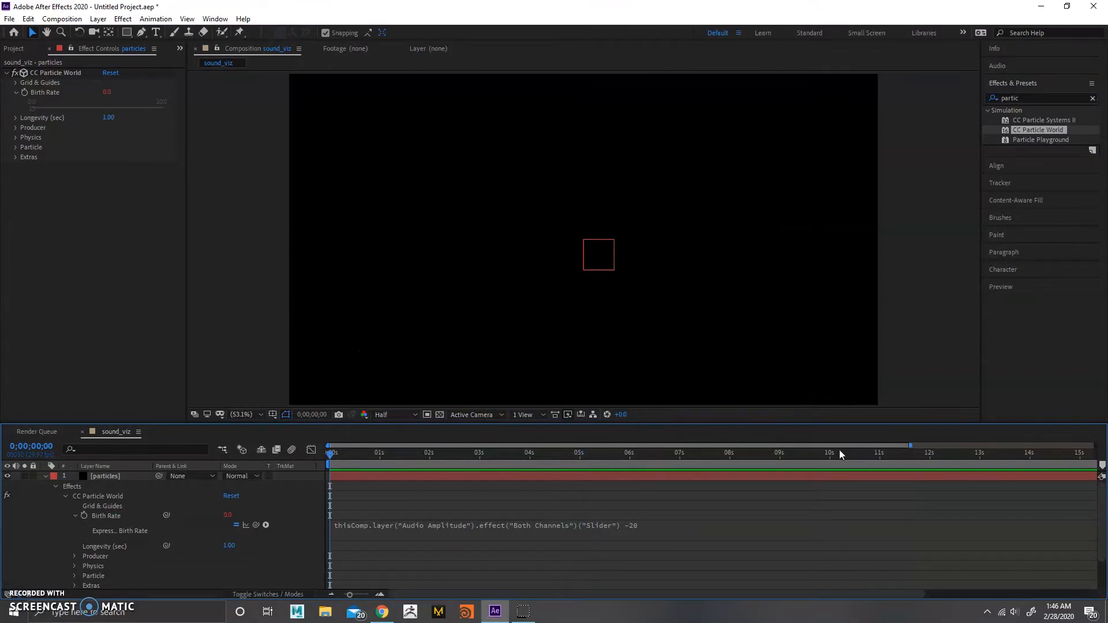
left_click_drag(910, 446, 667, 446)
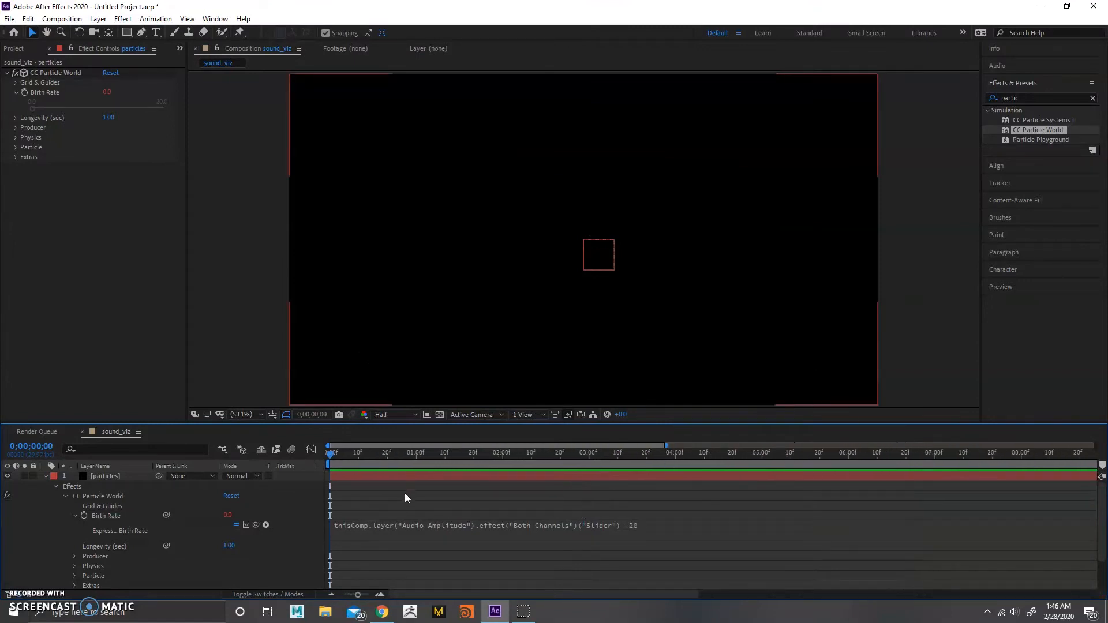
key("u")
key("u")
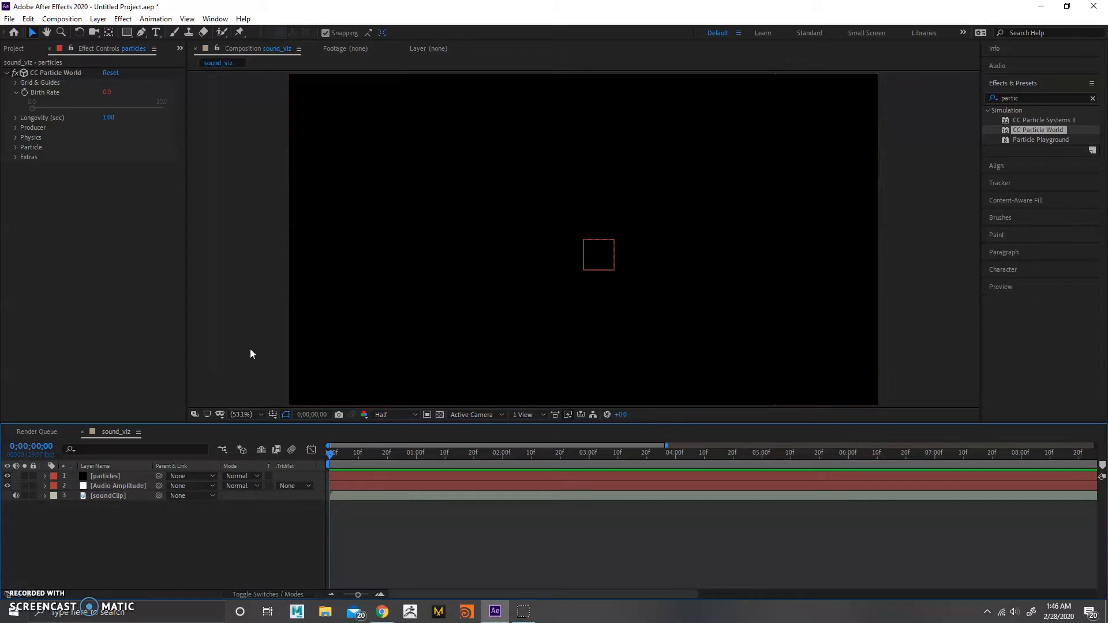
key("space")
key("space")
- Expand the particles layer's CC Particle World properties in the timeline
left_click(45, 476)
left_click(56, 496)
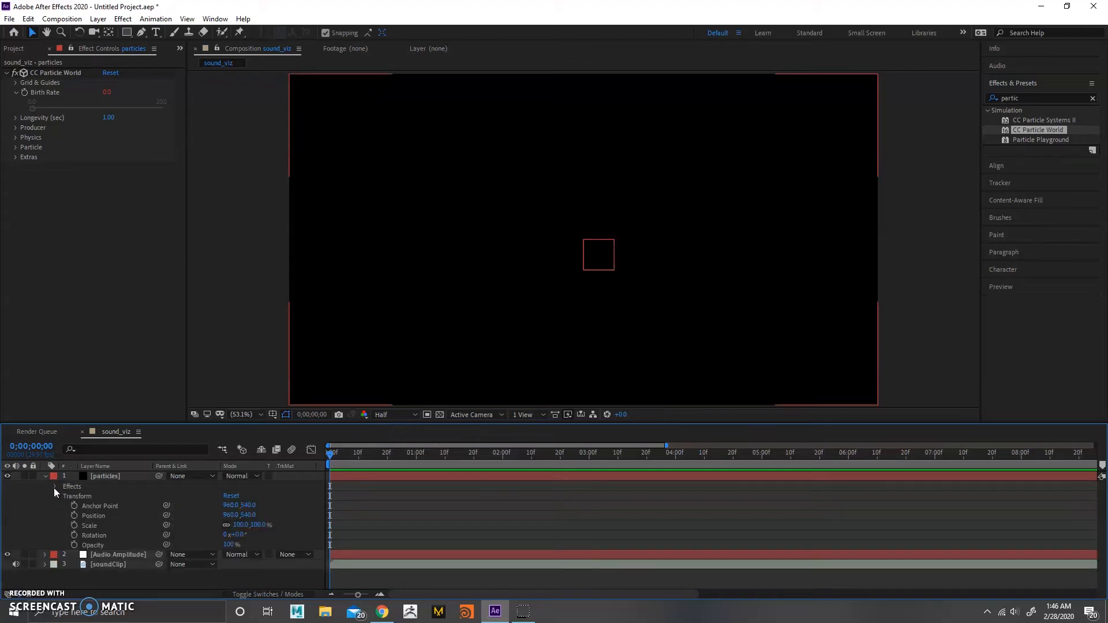
left_click(55, 496)
left_click(55, 487)
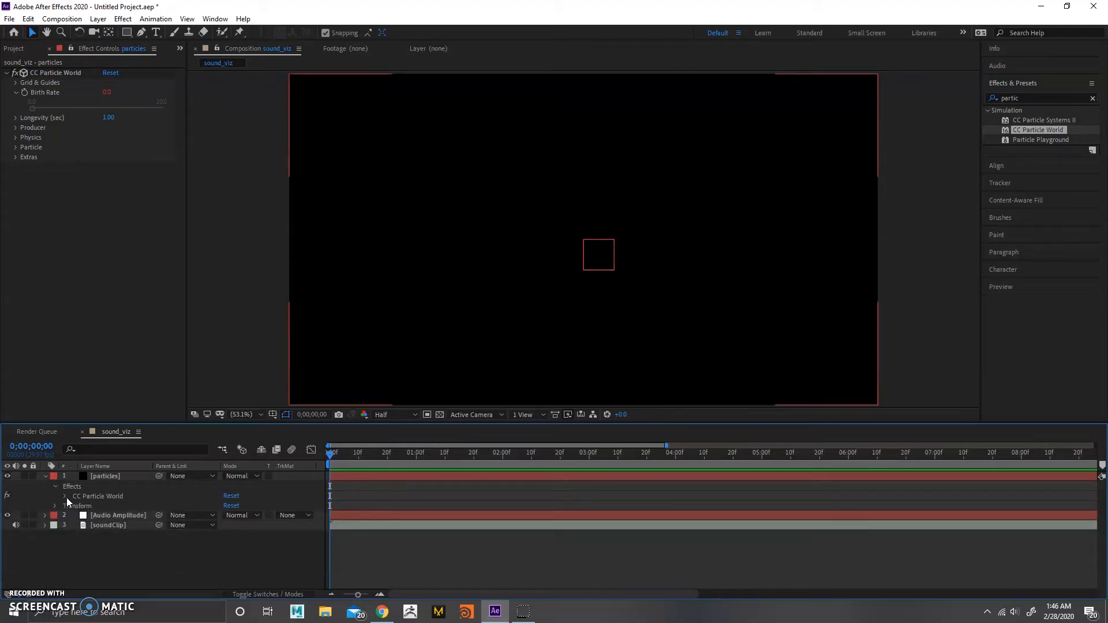
left_click(64, 496)
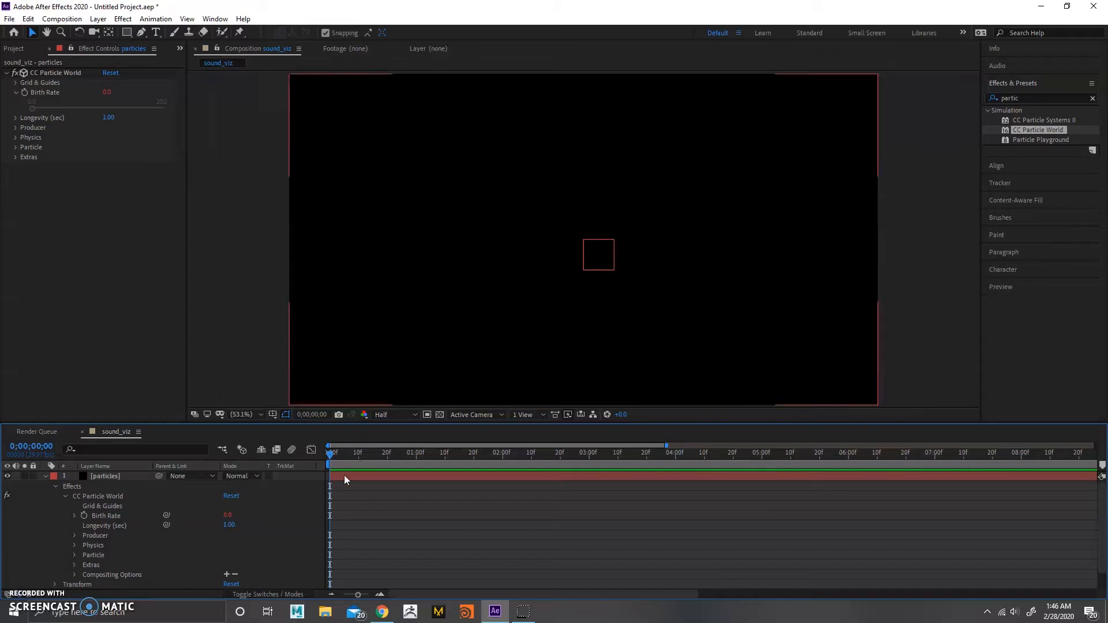
- Rotate the CC Particle World effect camera to different angles while checking the particles at several frames
left_click(62, 75)
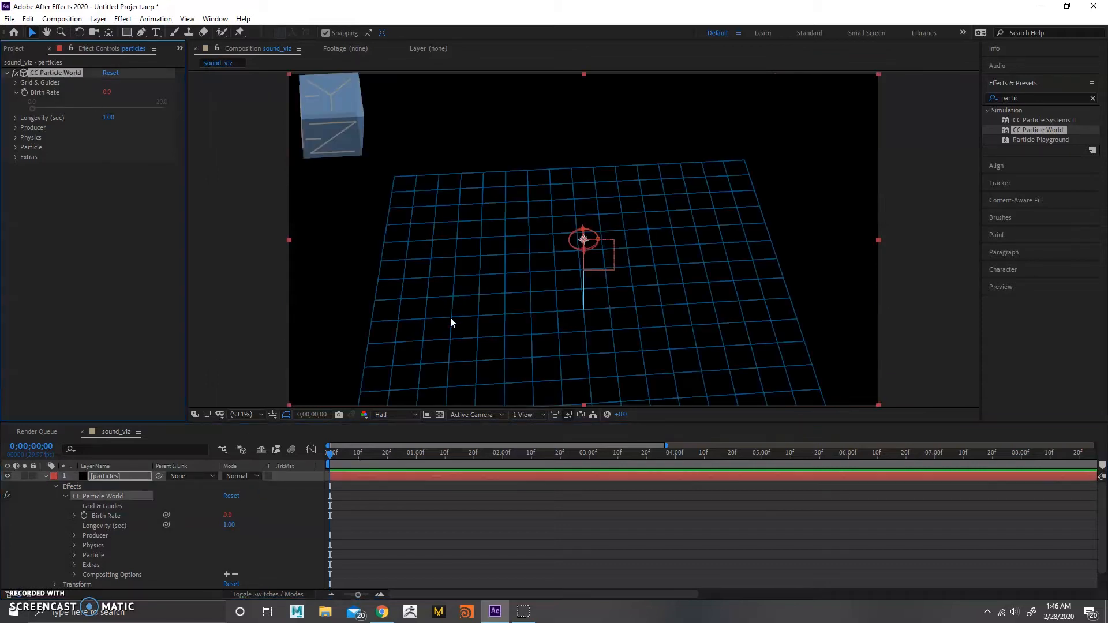
mouse_move(341, 141)
left_mouse_down()
mouse_move(361, 121)
mouse_move(336, 128)
mouse_move(361, 166)
mouse_move(336, 154)
left_mouse_up()
key("space")
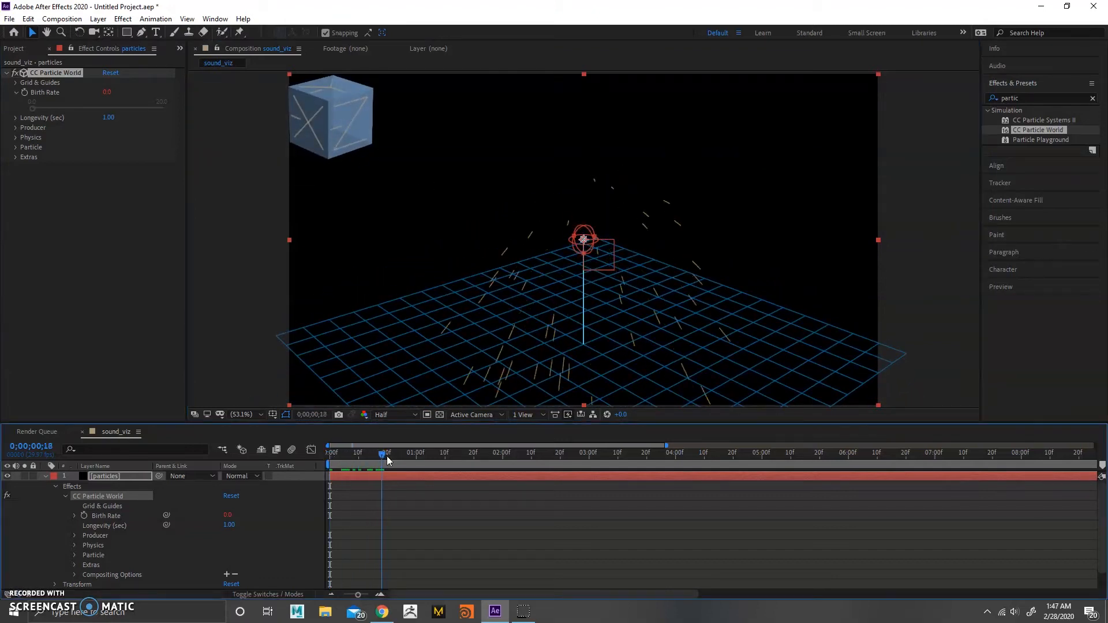
left_click_drag(353, 115, 349, 139)
left_click_drag(393, 455, 482, 455)
left_click_drag(314, 124, 375, 106)
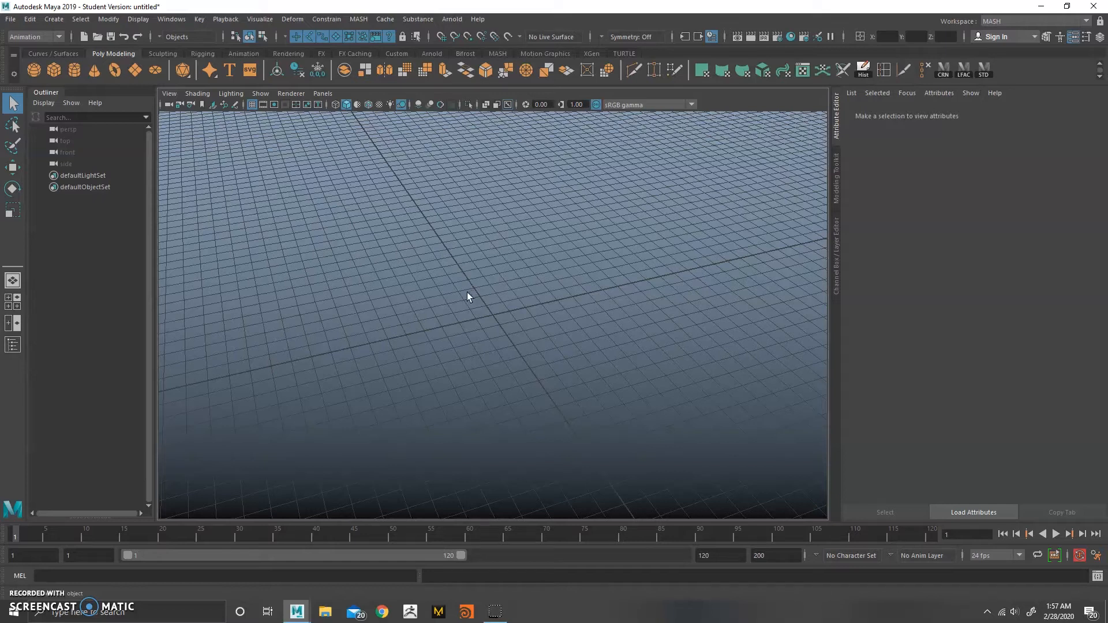
- In Maya, create a polygon sphere at the origin and frame it in the viewport
right_click(489, 286, "shift")
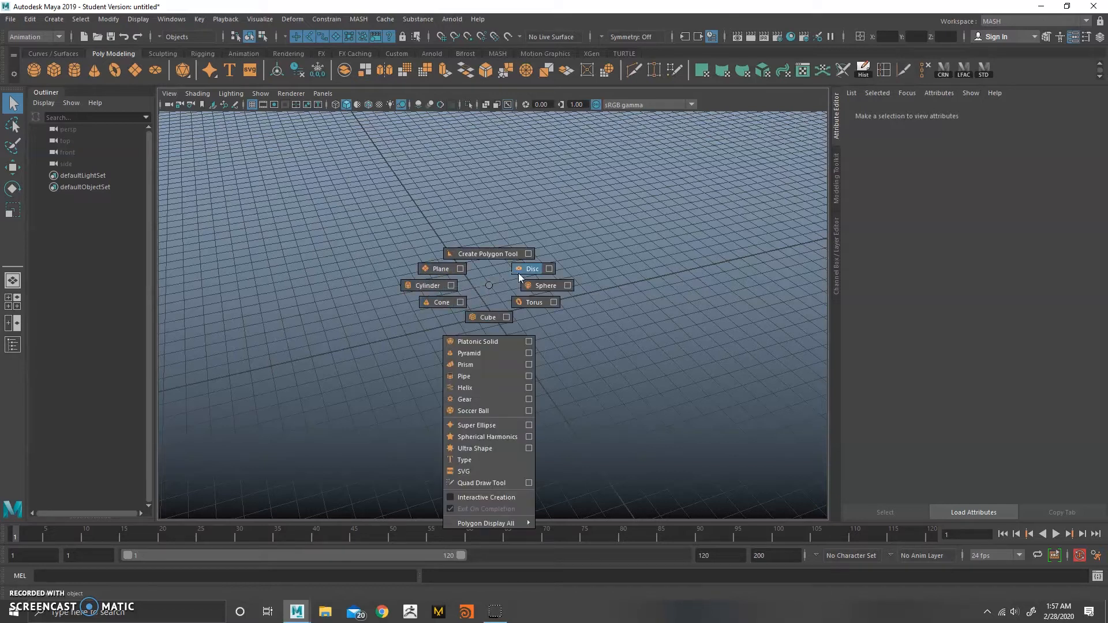
left_click(541, 285)
key("f")
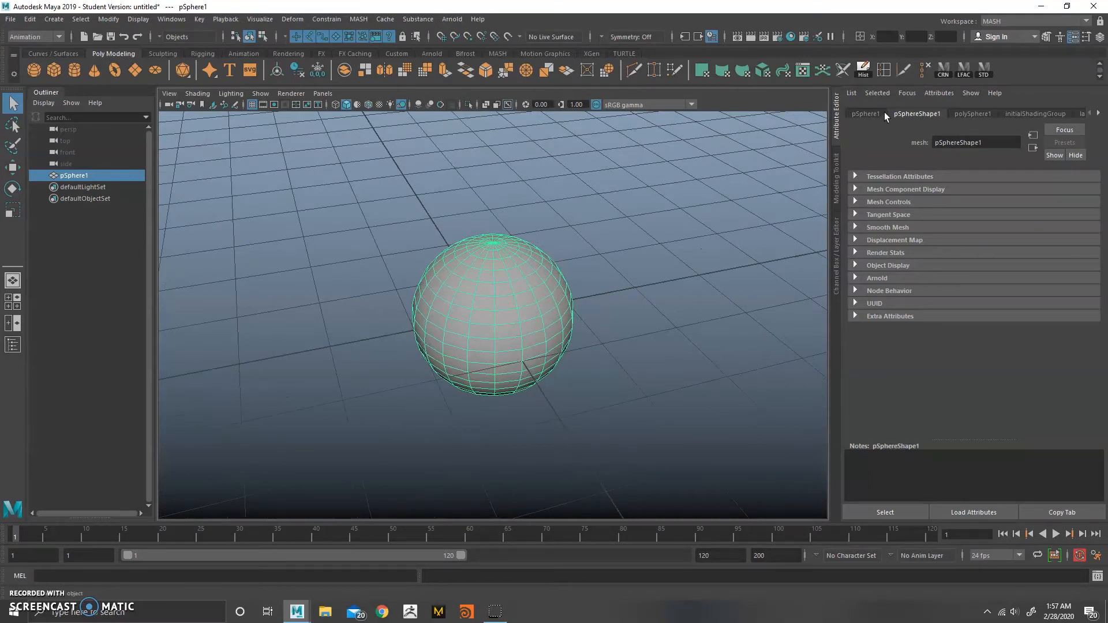
- Set the sphere's Subdivisions Axis and Subdivisions Height to 12
left_click(840, 262)
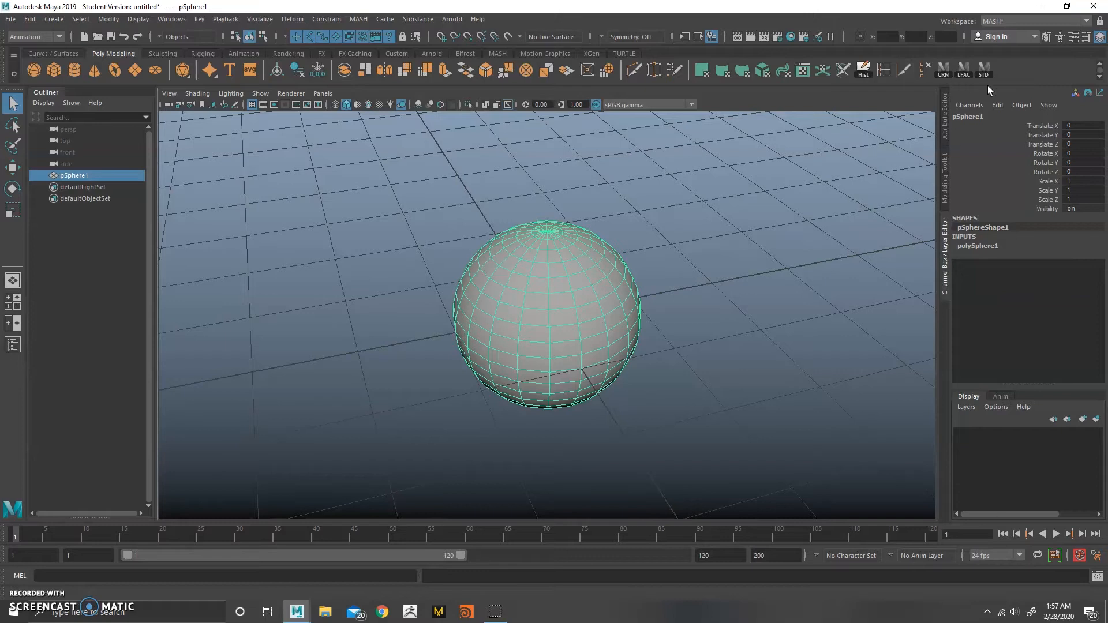
left_click(981, 247)
left_click(1080, 264)
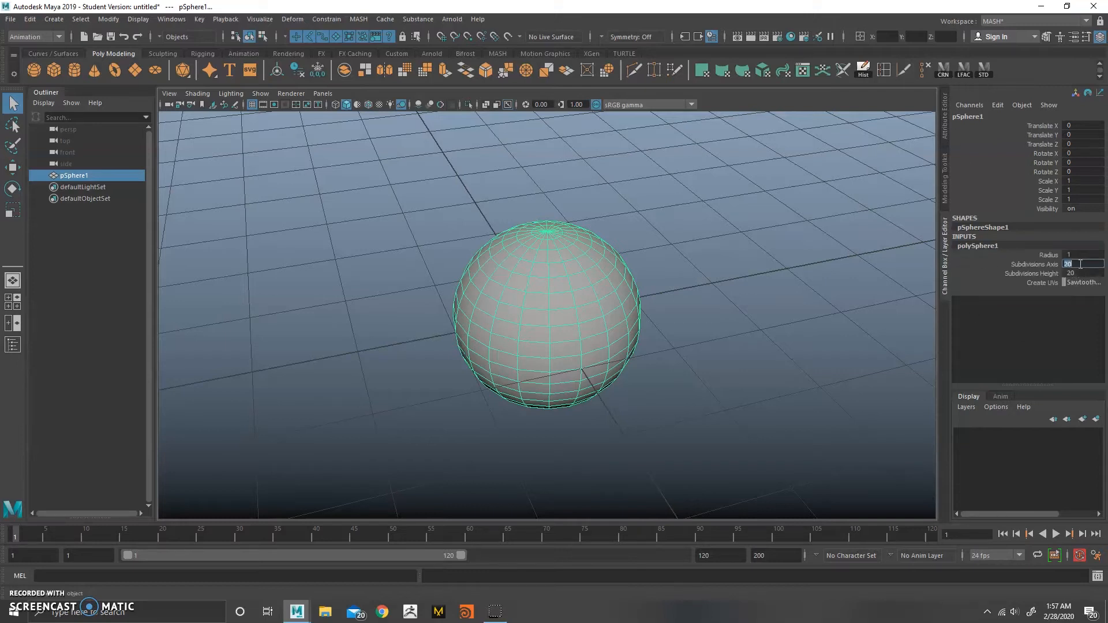
type("12")
left_click(1086, 273)
type("12")
key("Return")
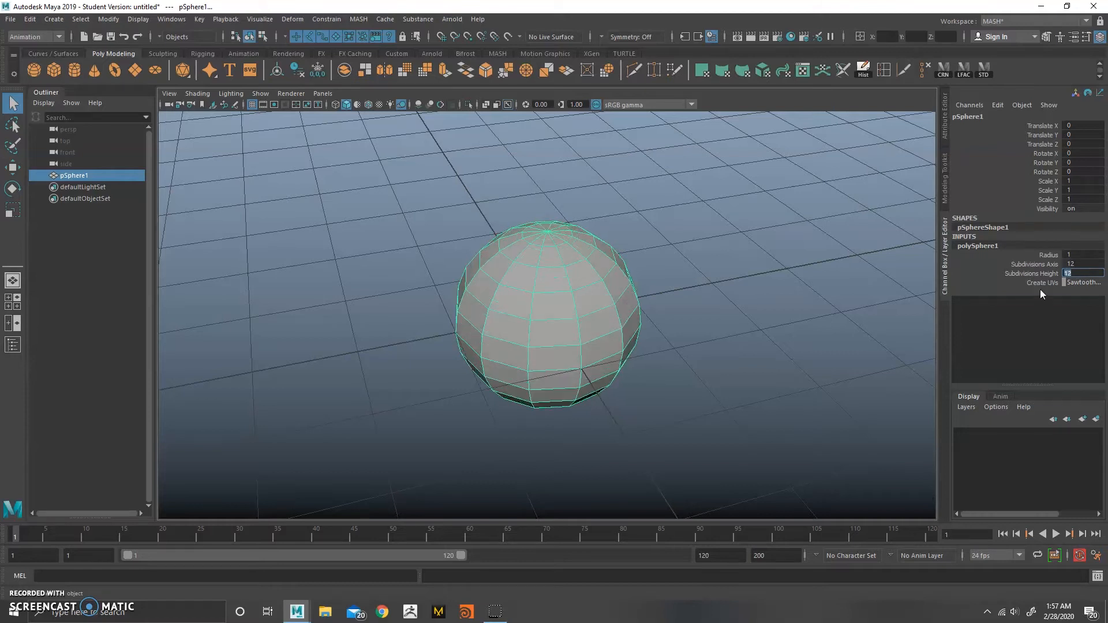
- Set the sphere's Subdivisions Axis and Subdivisions Height to 8
left_click(1085, 264)
type("8")
key("Tab")
type("8")
key("Return")
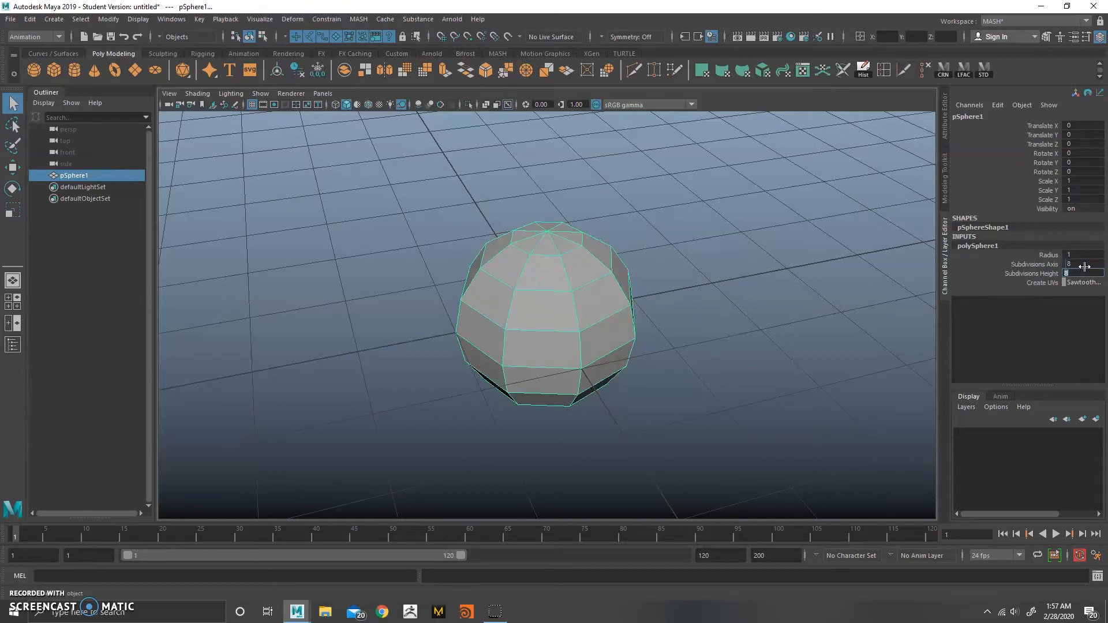
- Switch to the Modeling tool set and apply Soften Edge to the whole sphere
left_click(657, 264)
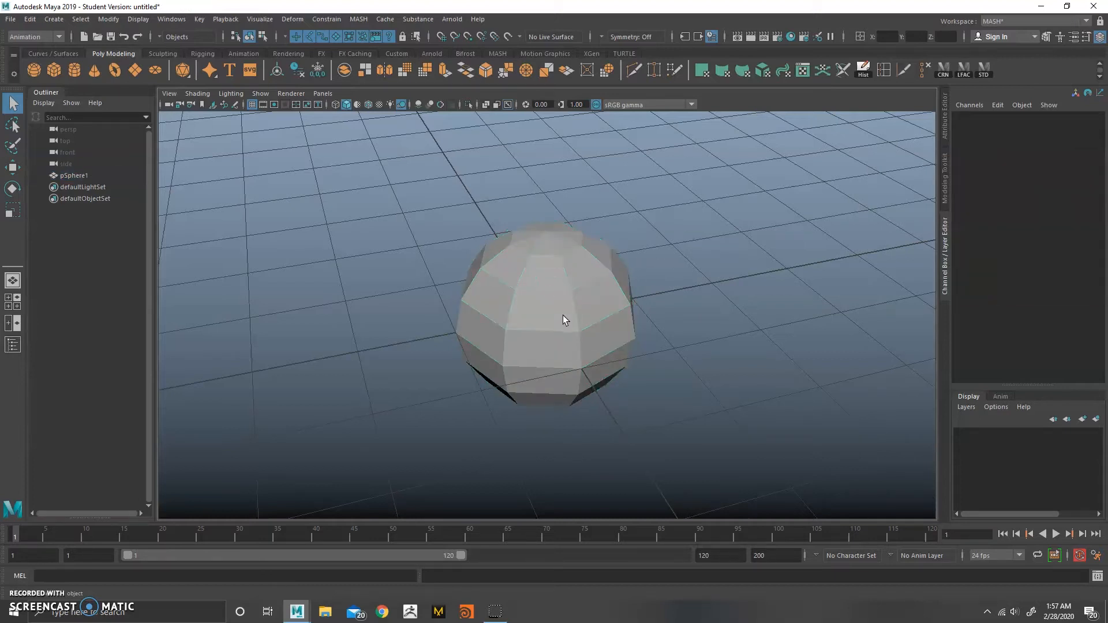
left_click_drag(564, 318, 601, 276, "alt")
key("w")
left_click(598, 280)
left_click(40, 37)
left_click(43, 51)
left_click(319, 19)
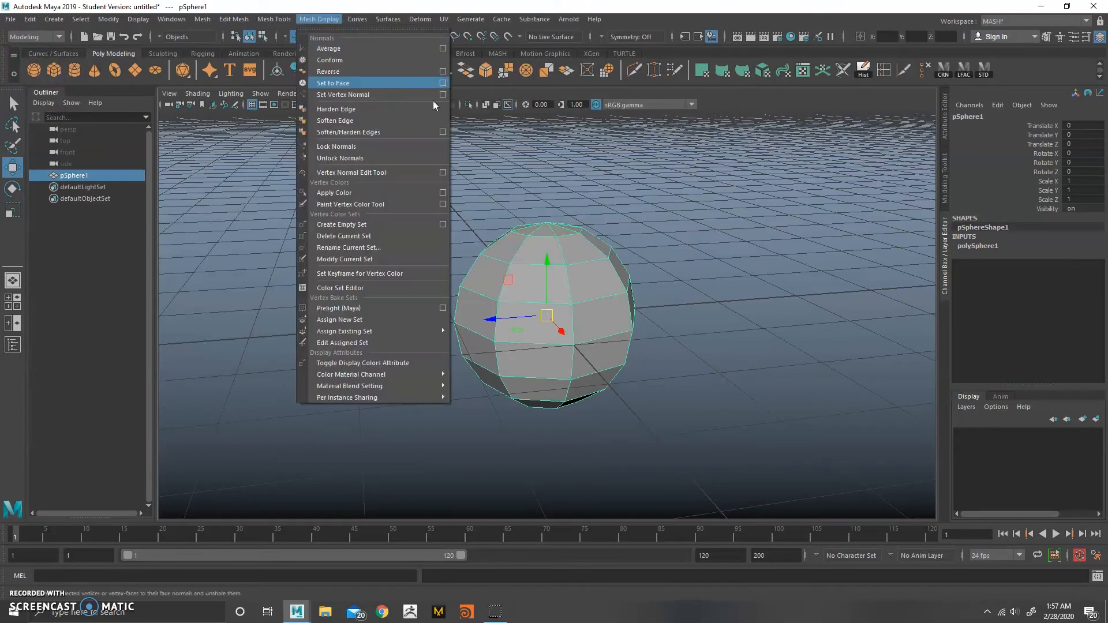
left_click(354, 120)
left_click(356, 219)
- View the softened sphere from farther away with the surrounding grid in sight and clear the selection
left_click(601, 284)
scroll(639, 238, "down", 3)
scroll(639, 238, "down", 3)
left_click_drag(639, 238, 495, 319, "alt")
scroll(692, 262, "down", 3)
left_click(498, 356)
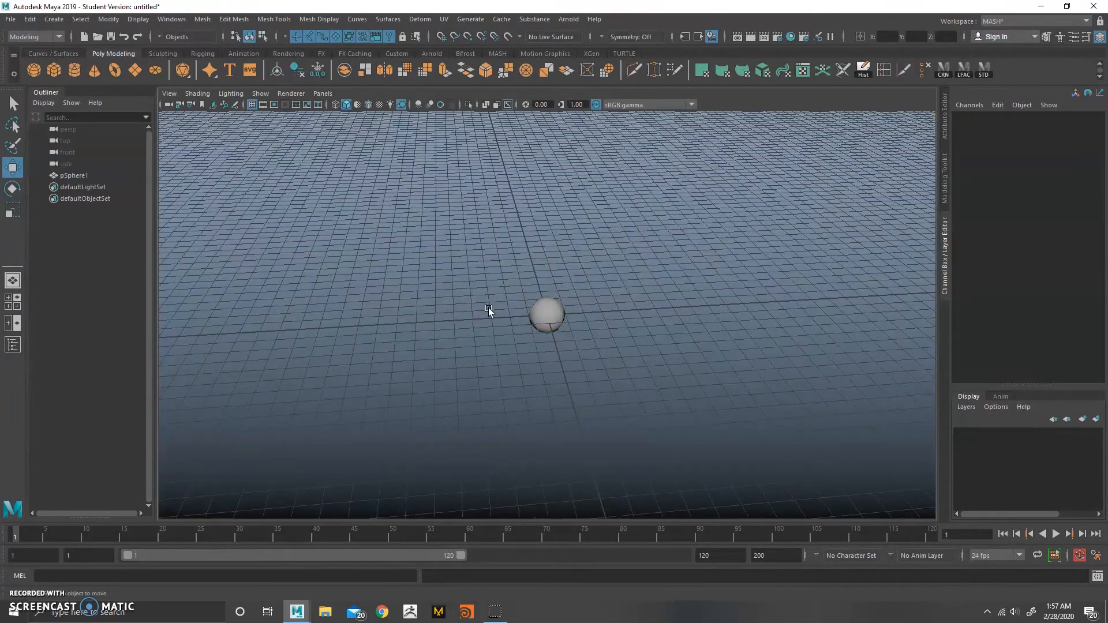
left_click_drag(622, 317, 516, 350)
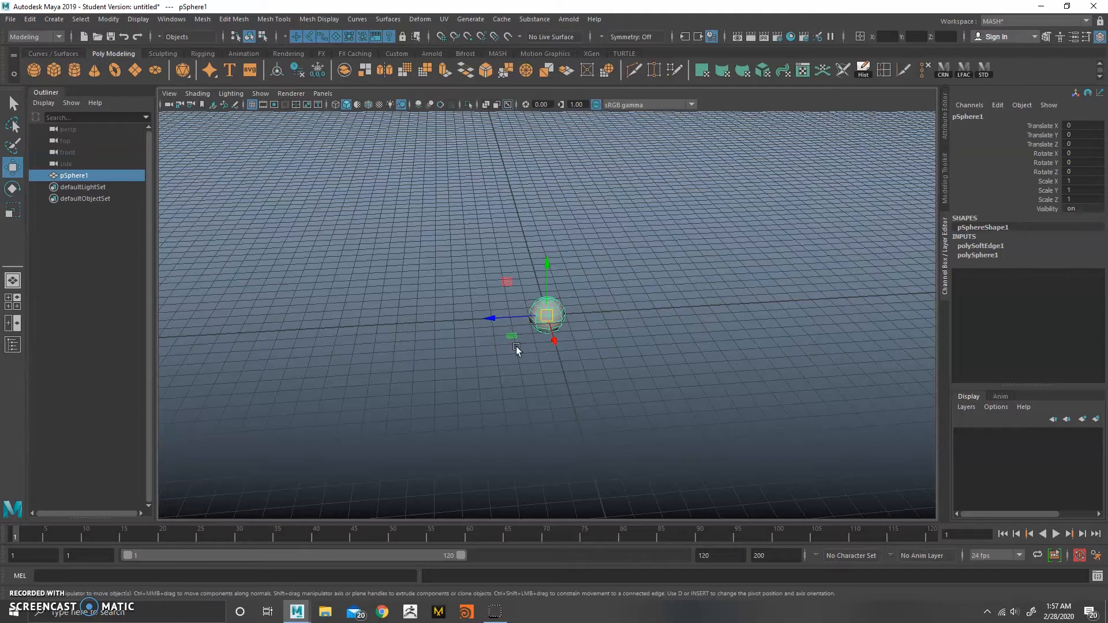
left_click(514, 375)
scroll(481, 314, "down", 3)
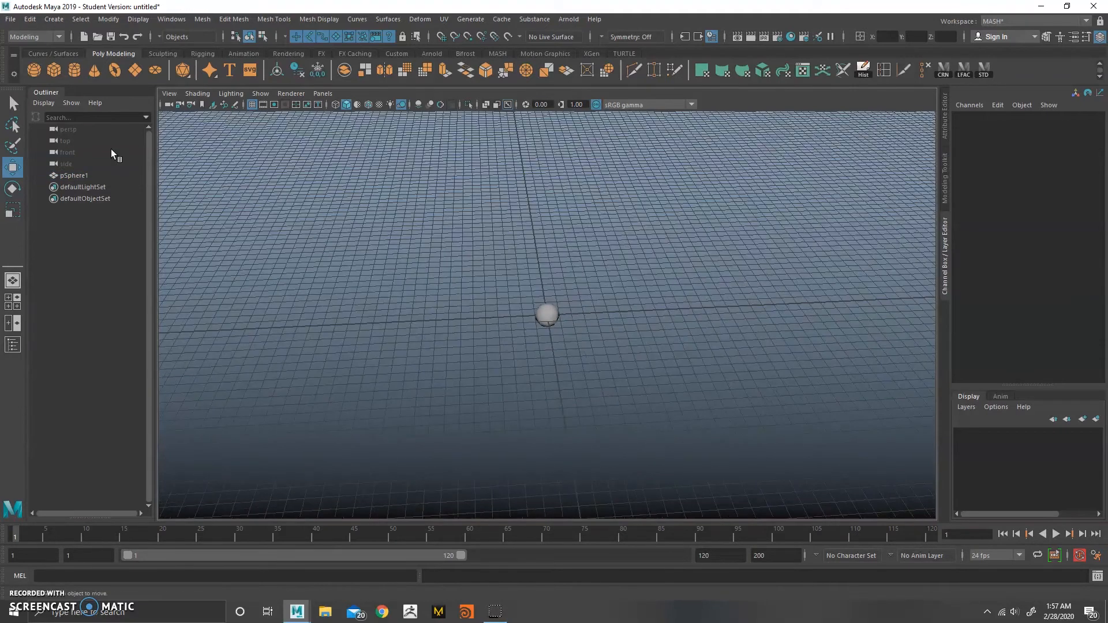
- Rename the sphere to particleMesh
left_click(101, 177)
double_click(95, 175)
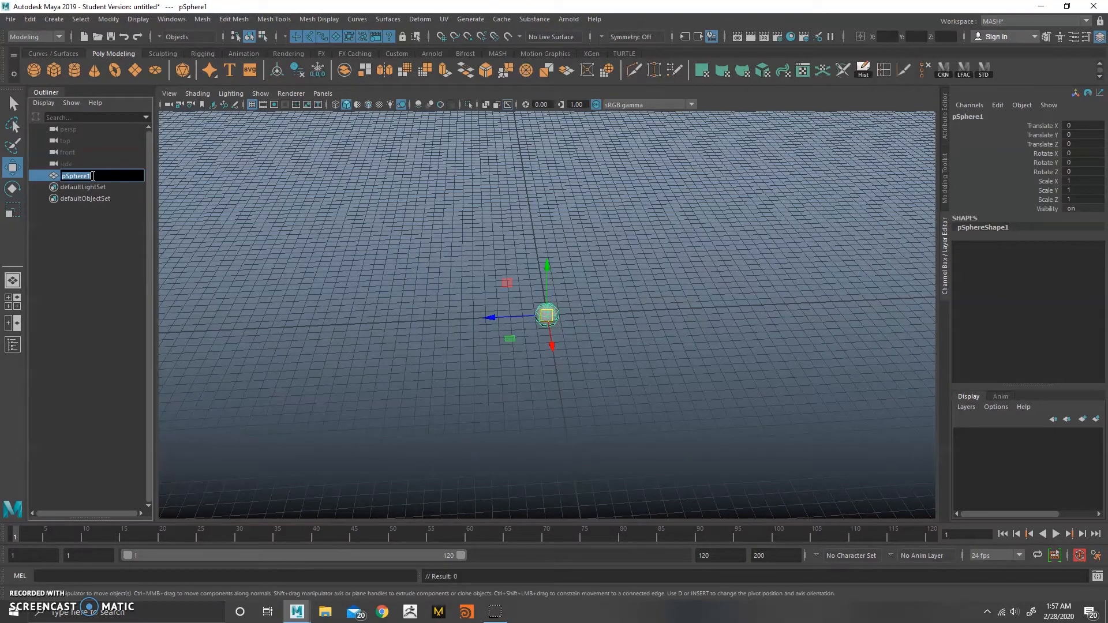
key("BackSpace")
type("particleMesh")
key("Return")
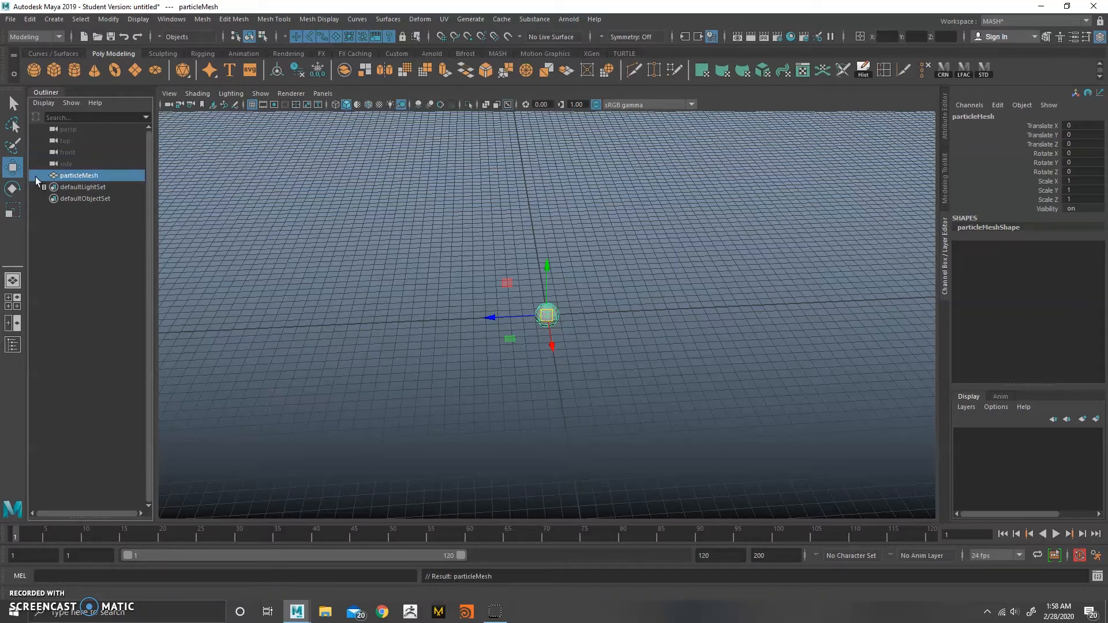
left_click(658, 356)
left_click_drag(659, 356, 448, 144)
left_click(393, 219)
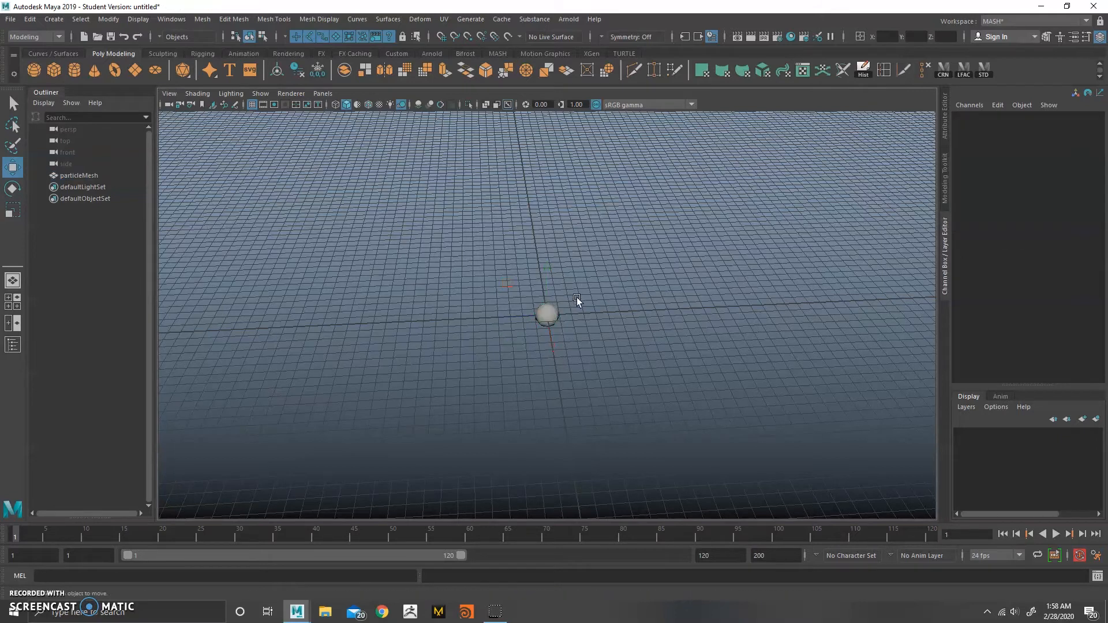
left_click_drag(642, 420, 498, 192)
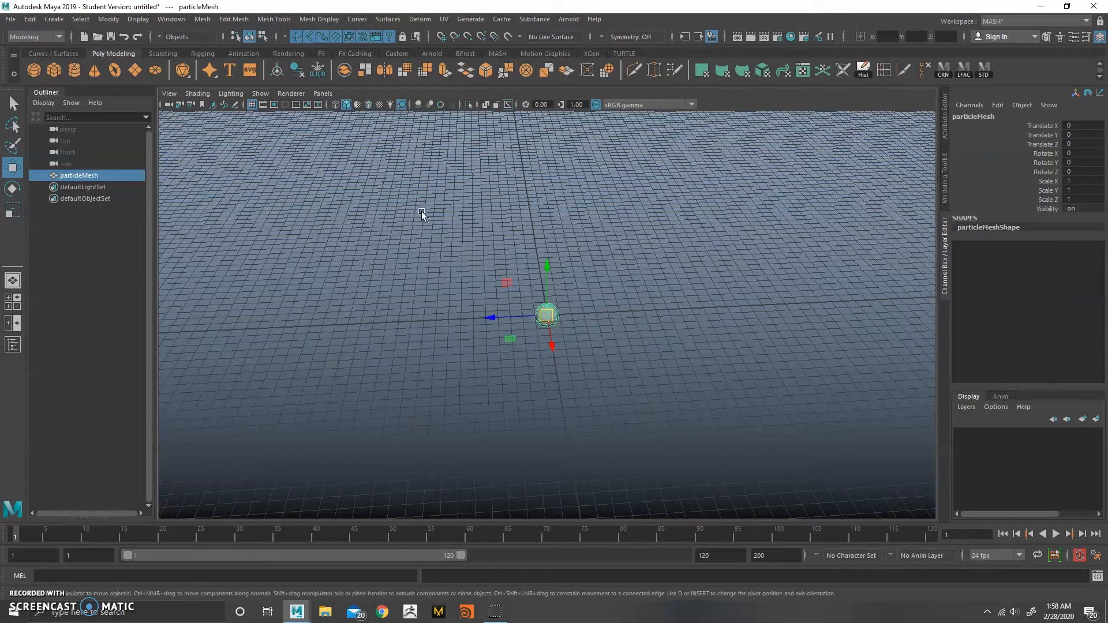
left_click_drag(603, 311, 316, 382, "alt")
left_click(641, 275)
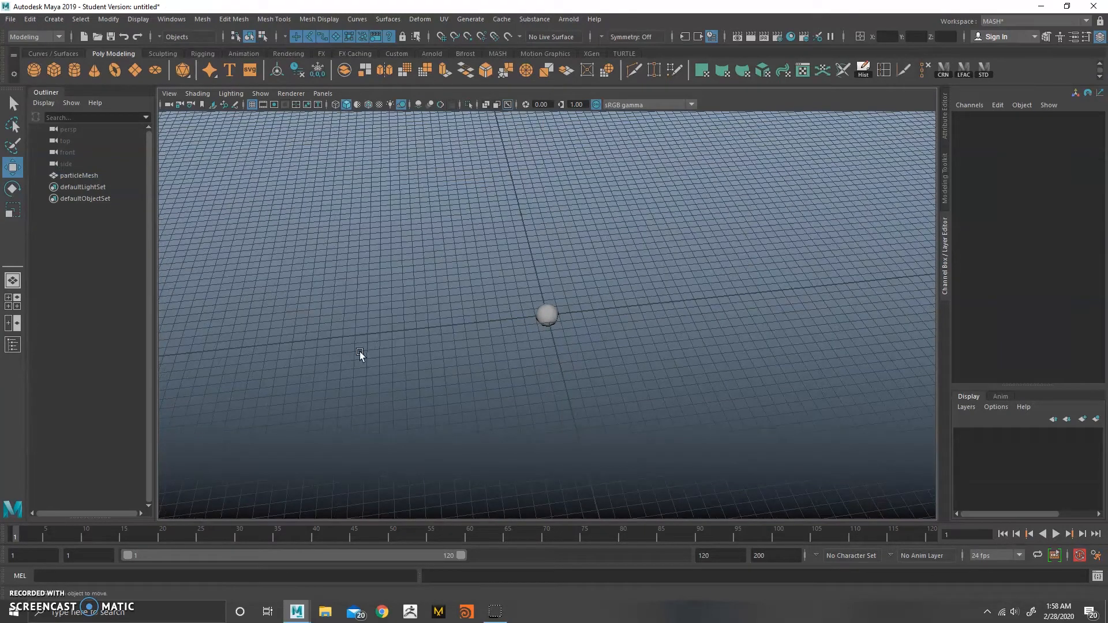
- Import the 8p.m.wav audio file from the project's assets/sounds folder into the scene
left_click(11, 19)
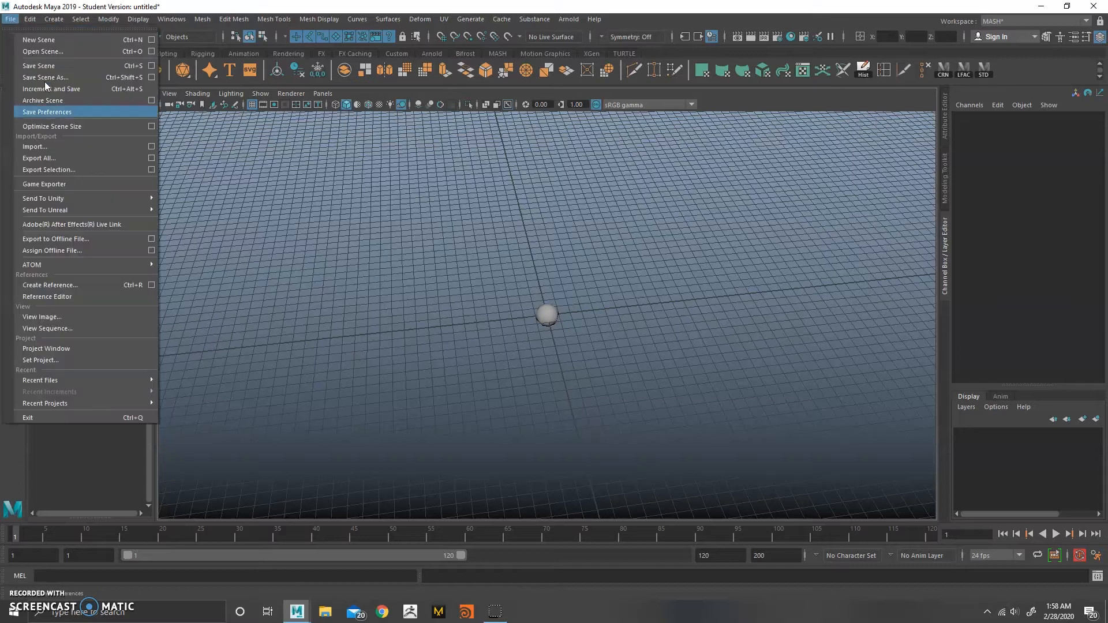
left_click(35, 144)
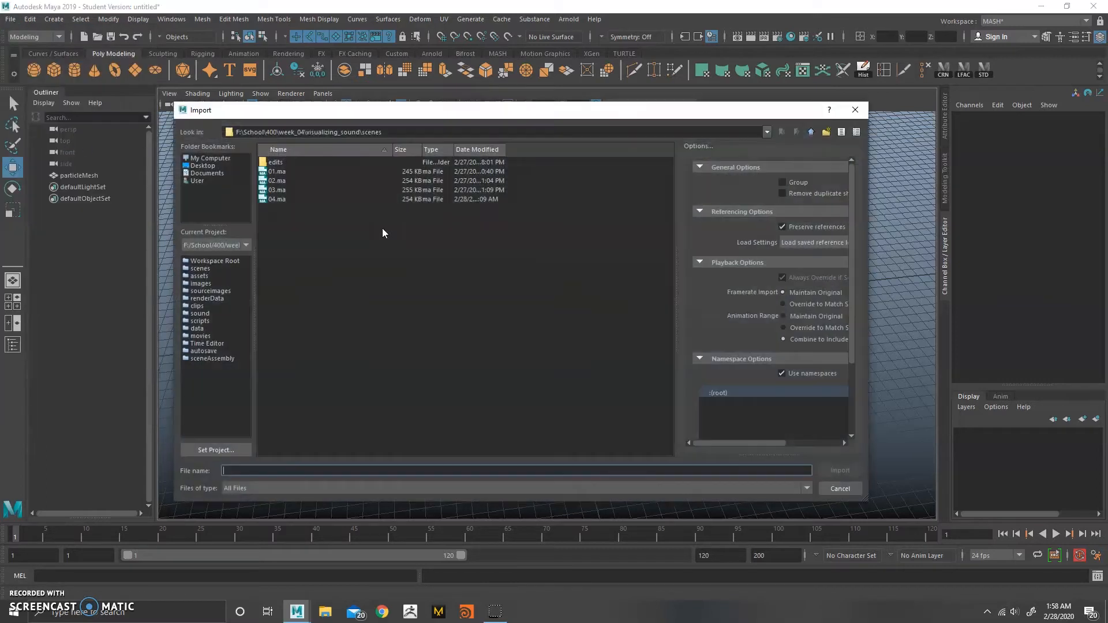
left_click(811, 131)
left_click(294, 163)
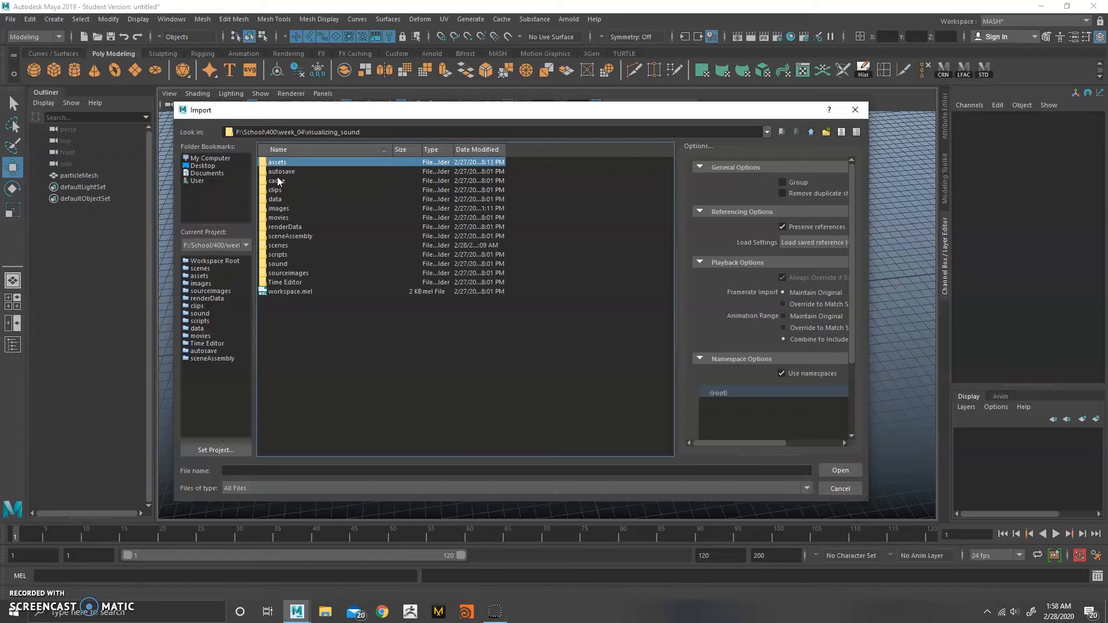
double_click(285, 162)
double_click(286, 162)
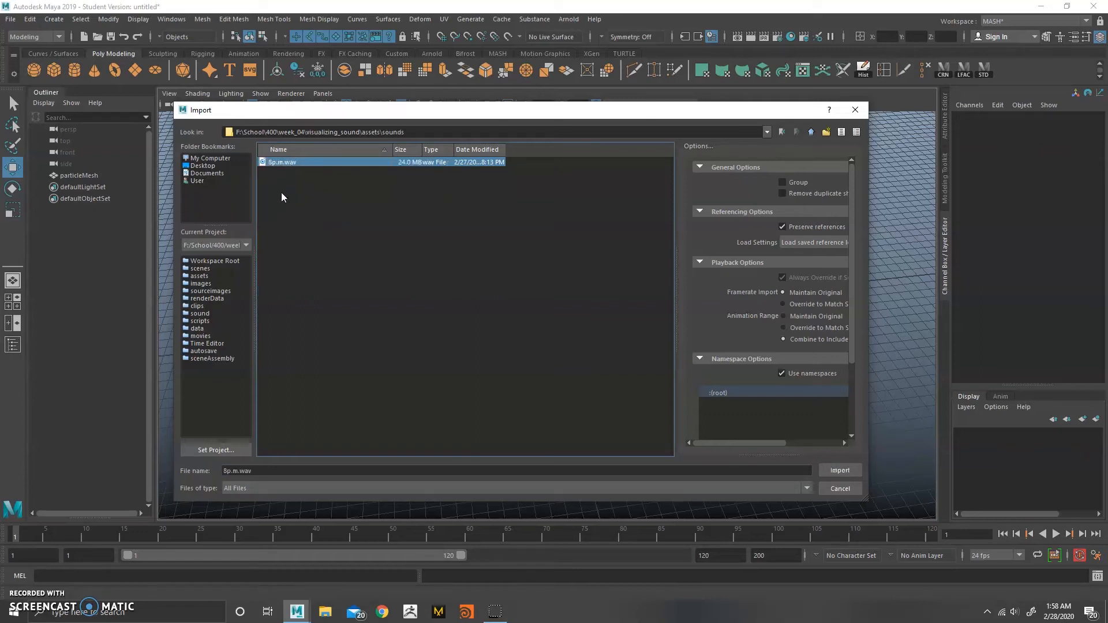
left_click(847, 473)
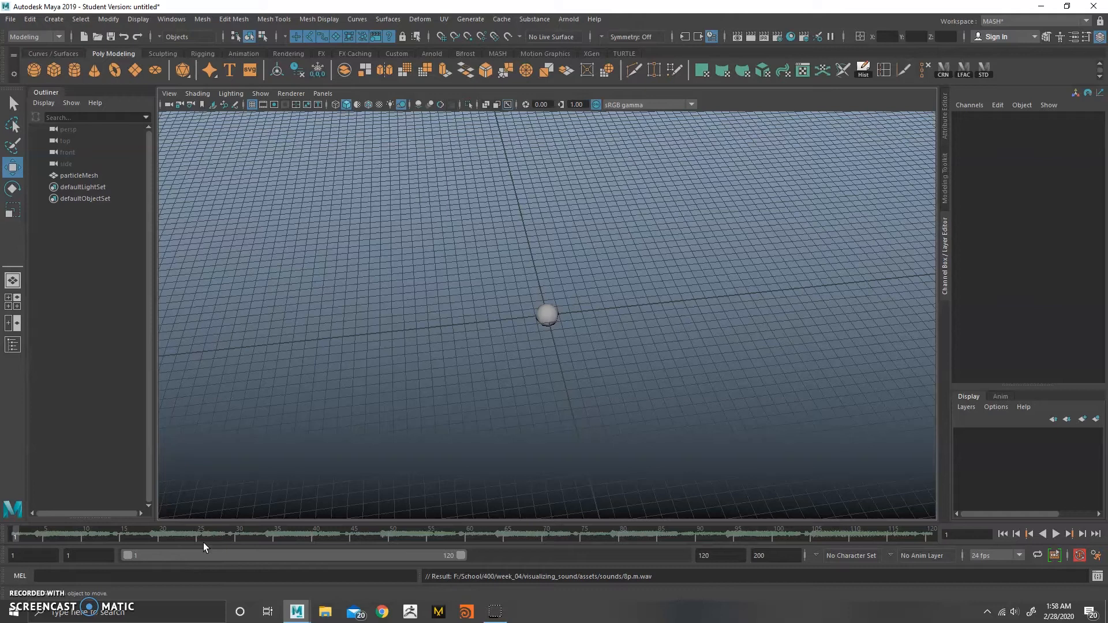
scroll(613, 329, "up", 3)
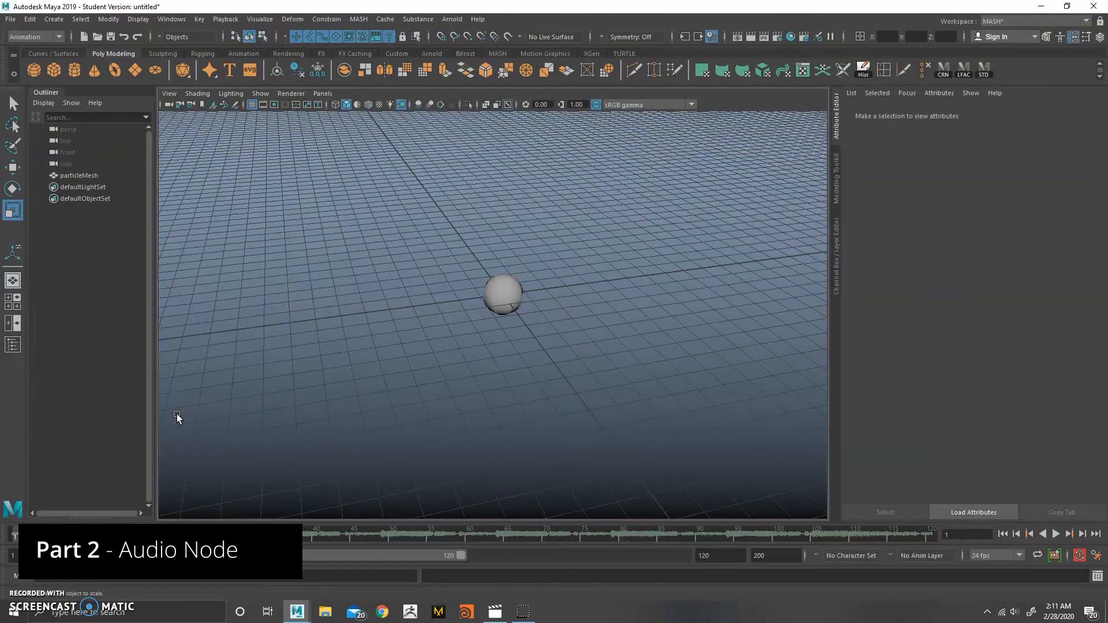
left_click(486, 287)
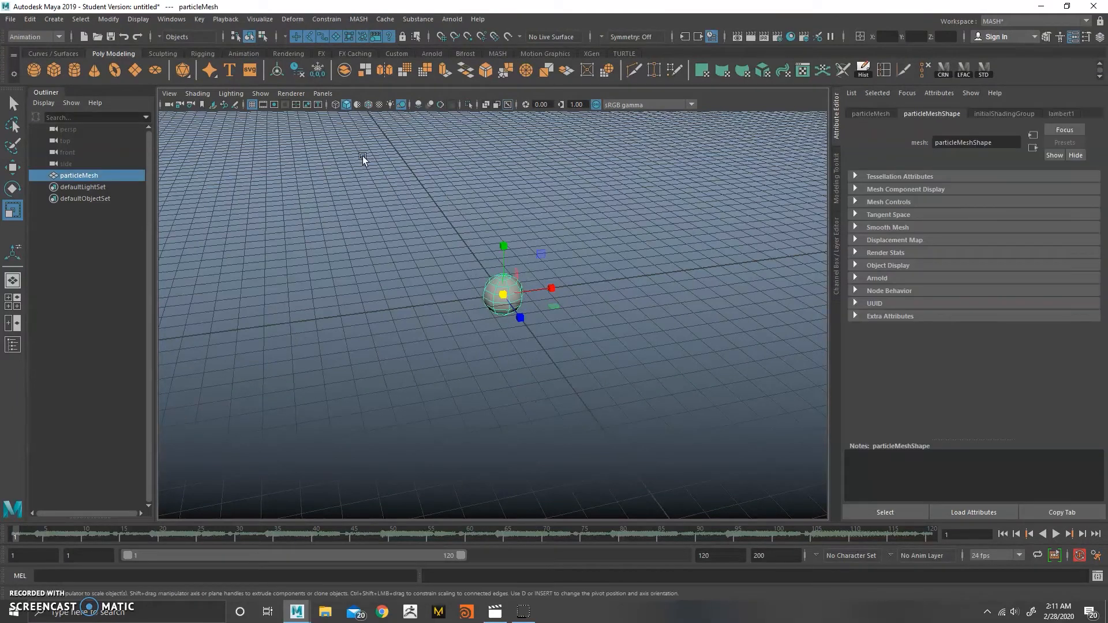
left_click(357, 20)
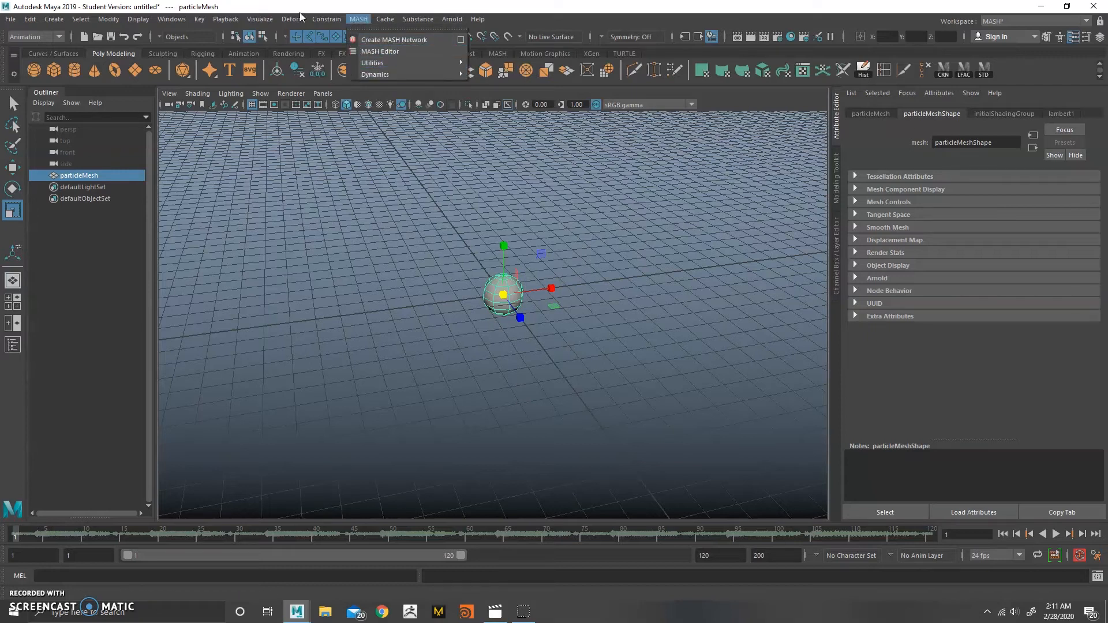
left_click(462, 39)
left_click_drag(408, 180, 345, 177)
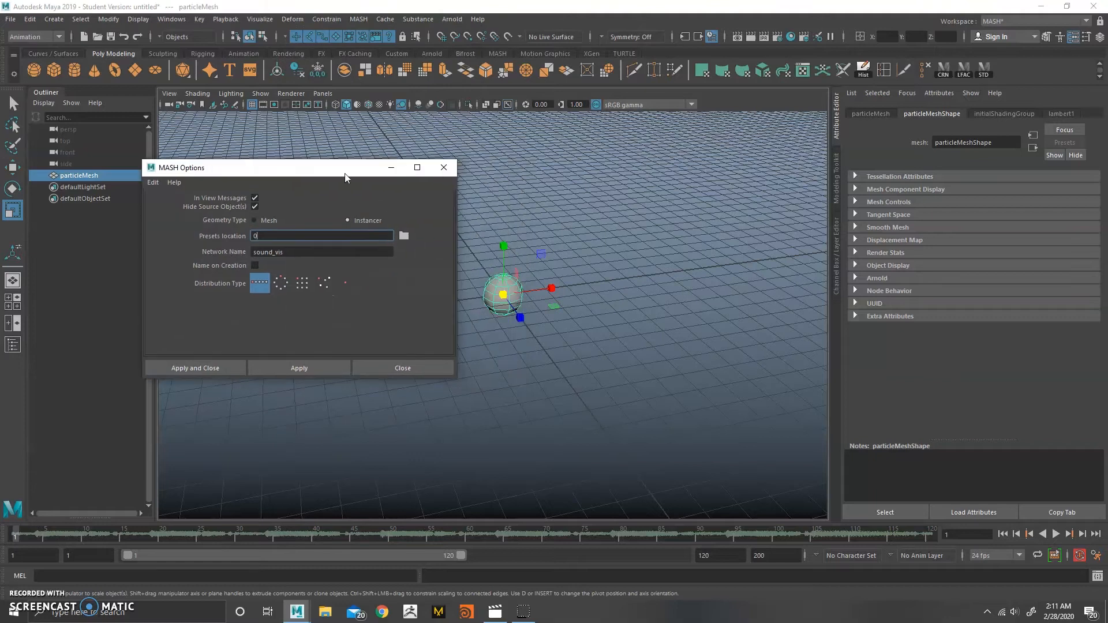
left_click(444, 167)
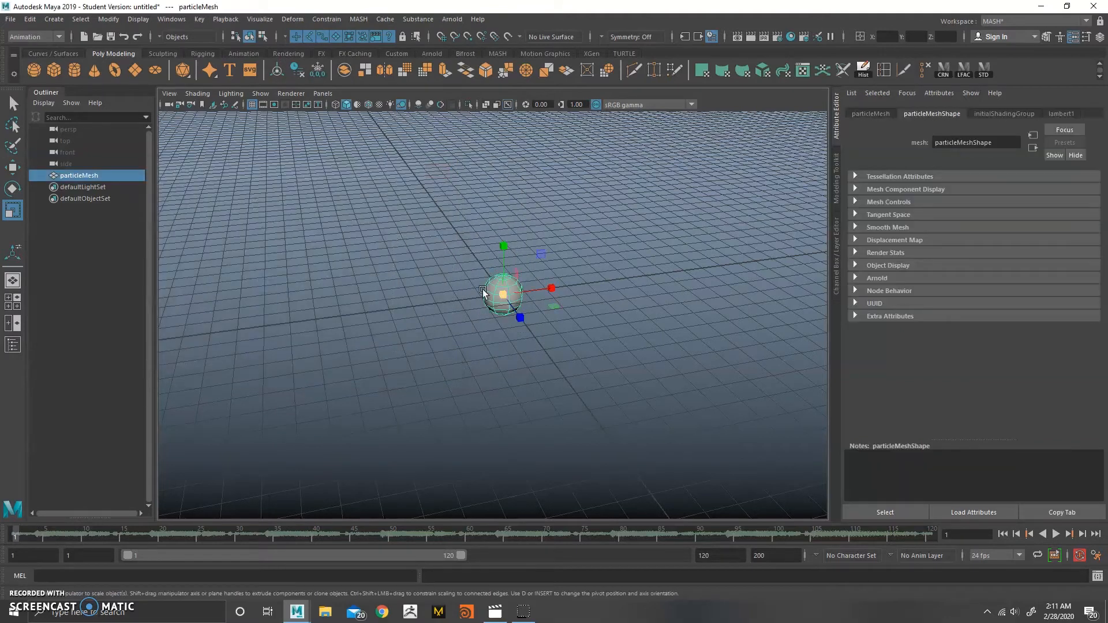
- Scale the particleMesh sphere down uniformly to about 0.2
left_click_drag(503, 294, 480, 295)
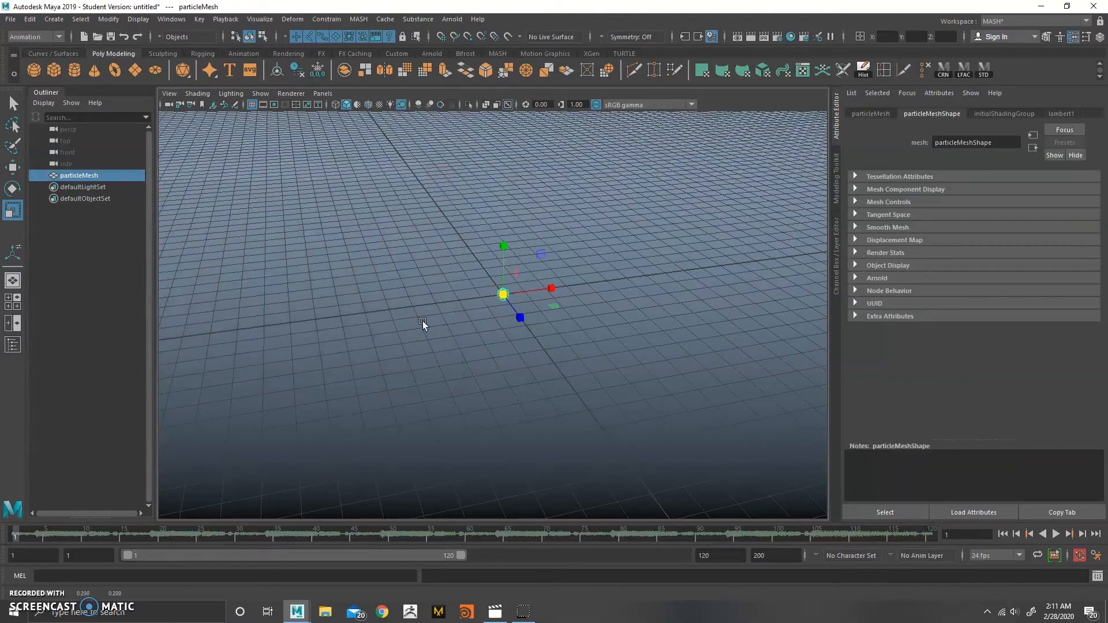
scroll(461, 320, "up", 10)
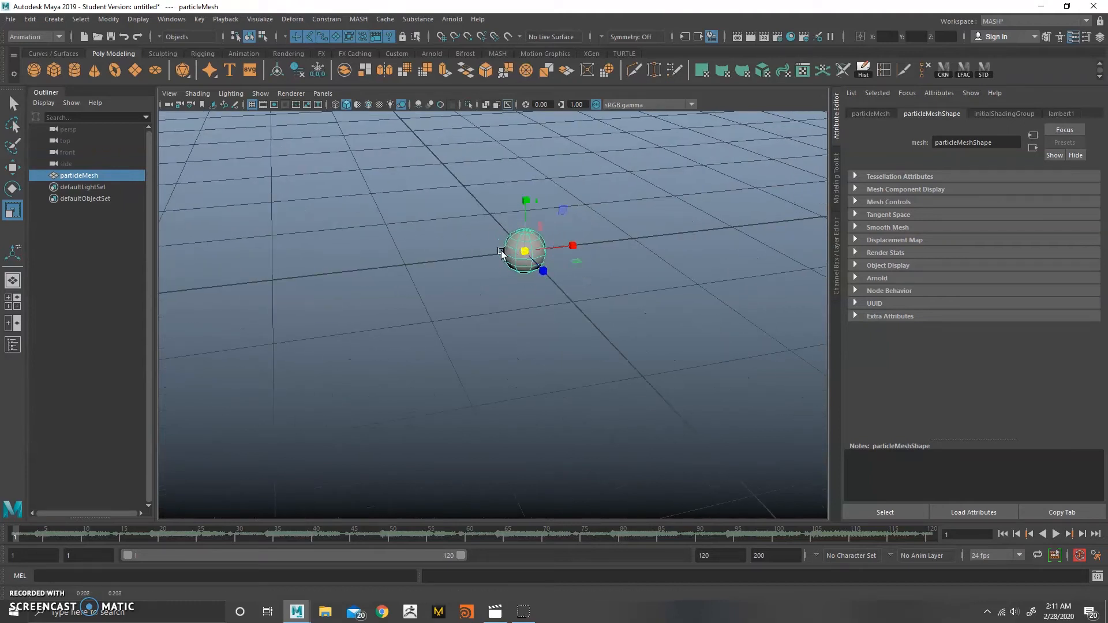
scroll(491, 251, "down", 6)
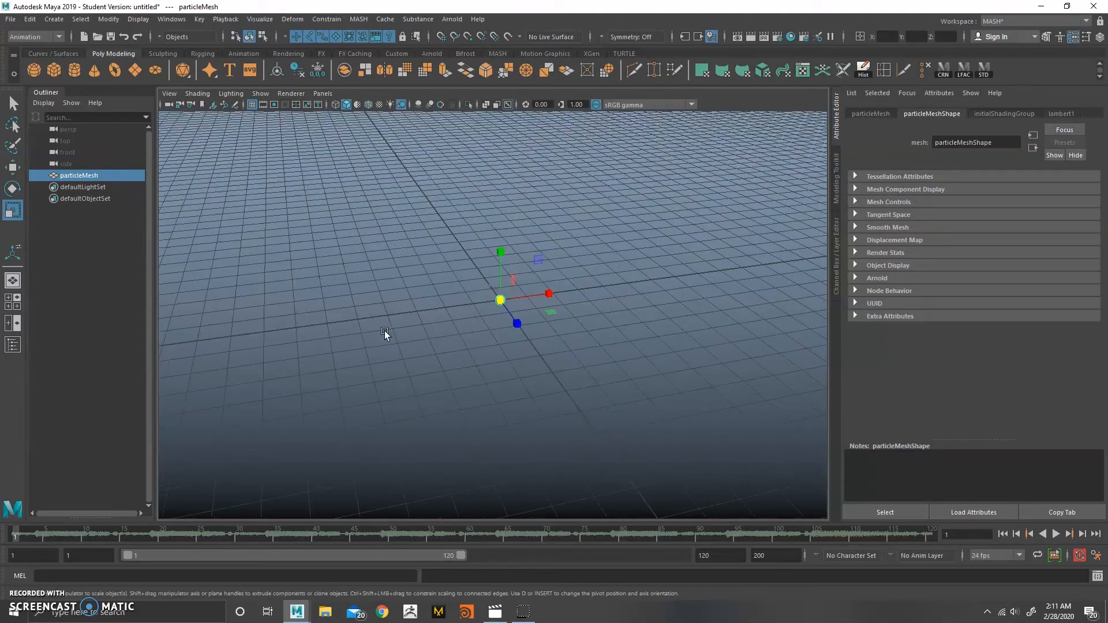
scroll(389, 216, "down", 3)
left_click(438, 284)
left_click_drag(517, 242, 439, 320)
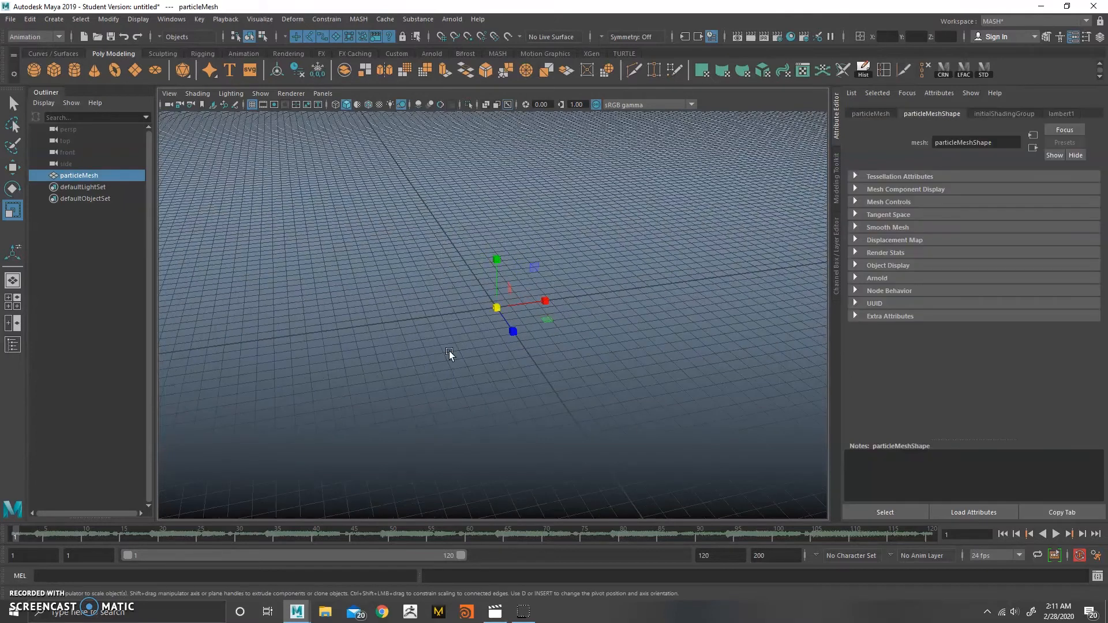
- Create a MASH network named sound_vis from particleMesh, using the Instancer geometry type and a linear distribution
left_click(358, 19)
left_click(460, 39)
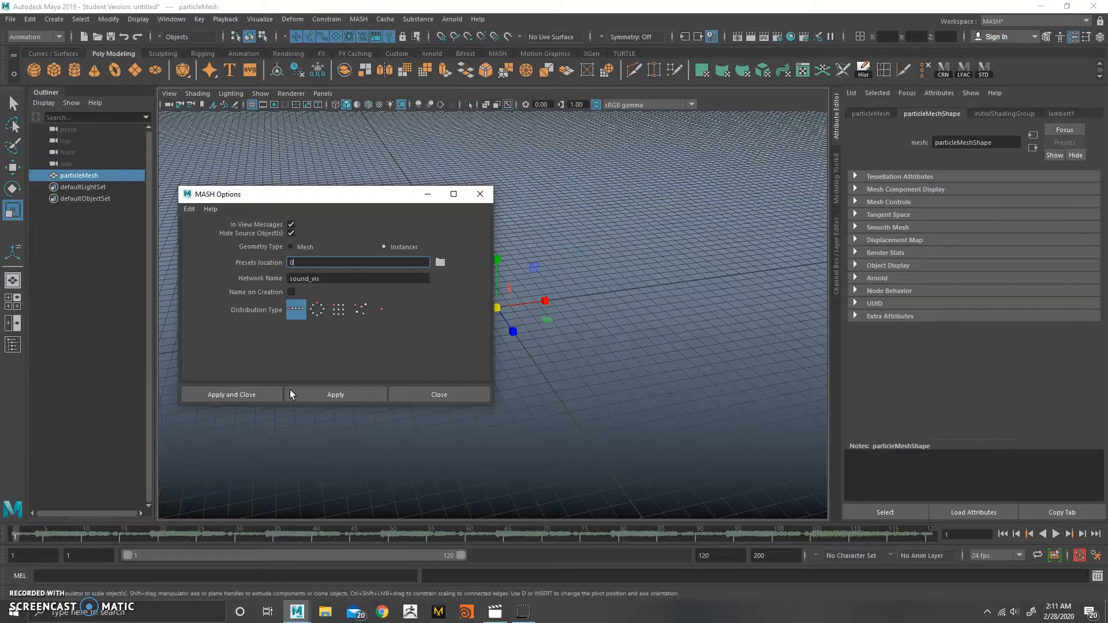
left_click(237, 395)
left_click_drag(473, 318, 481, 334, "alt")
right_click_drag(481, 334, 604, 341, "alt")
left_click_drag(605, 341, 378, 330, "alt")
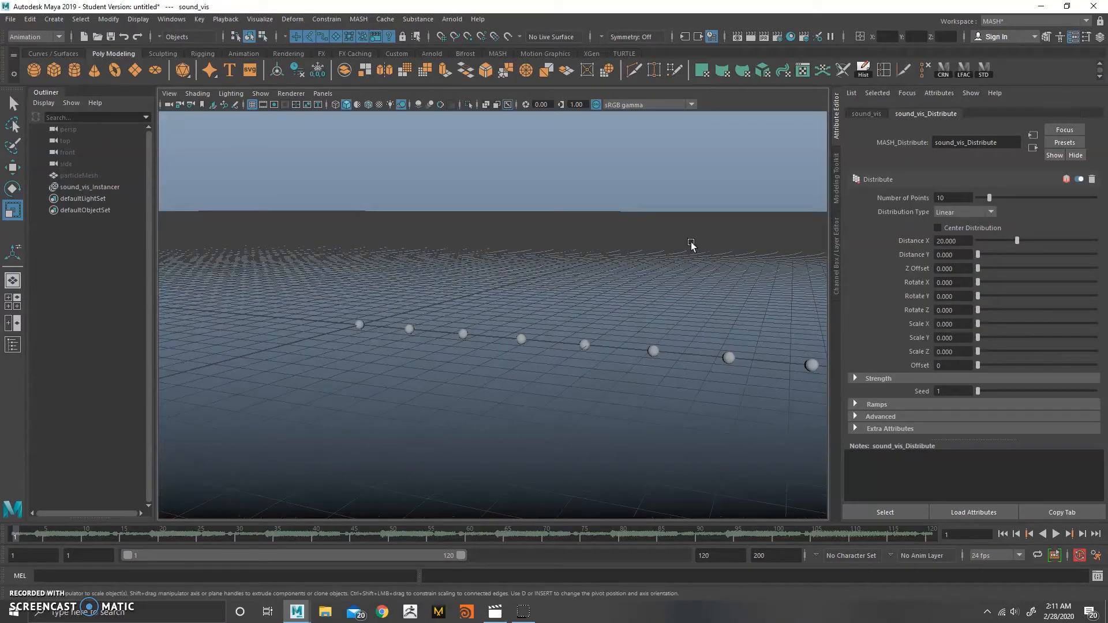
- Bring up the sound_vis waiter node's settings and search the scene hierarchy for "mash"
left_click(866, 114)
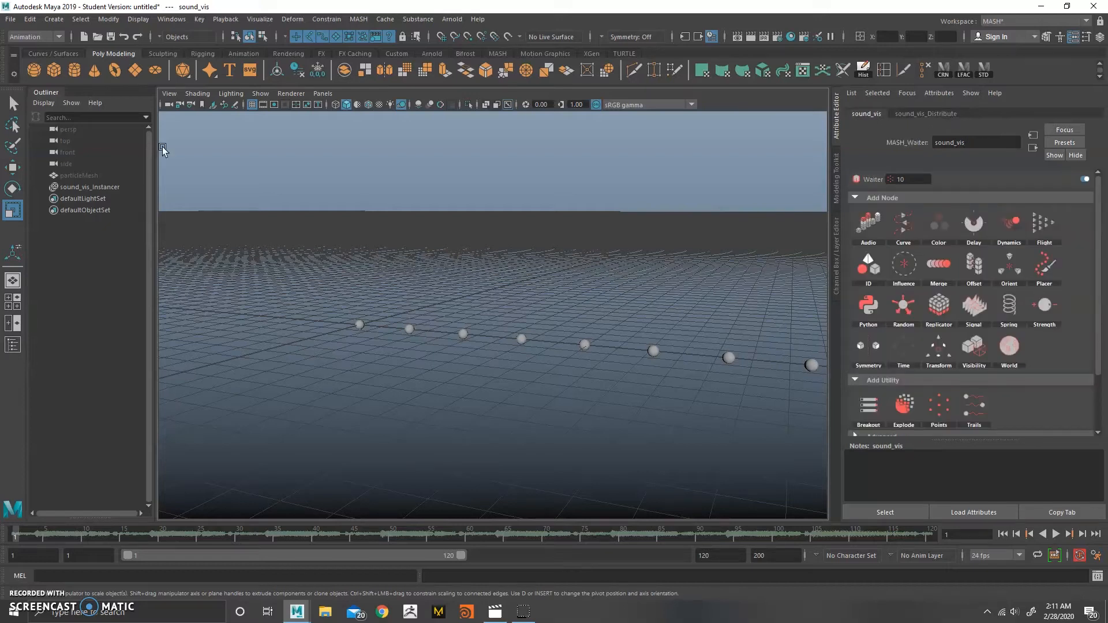
left_click(92, 115)
type("mash")
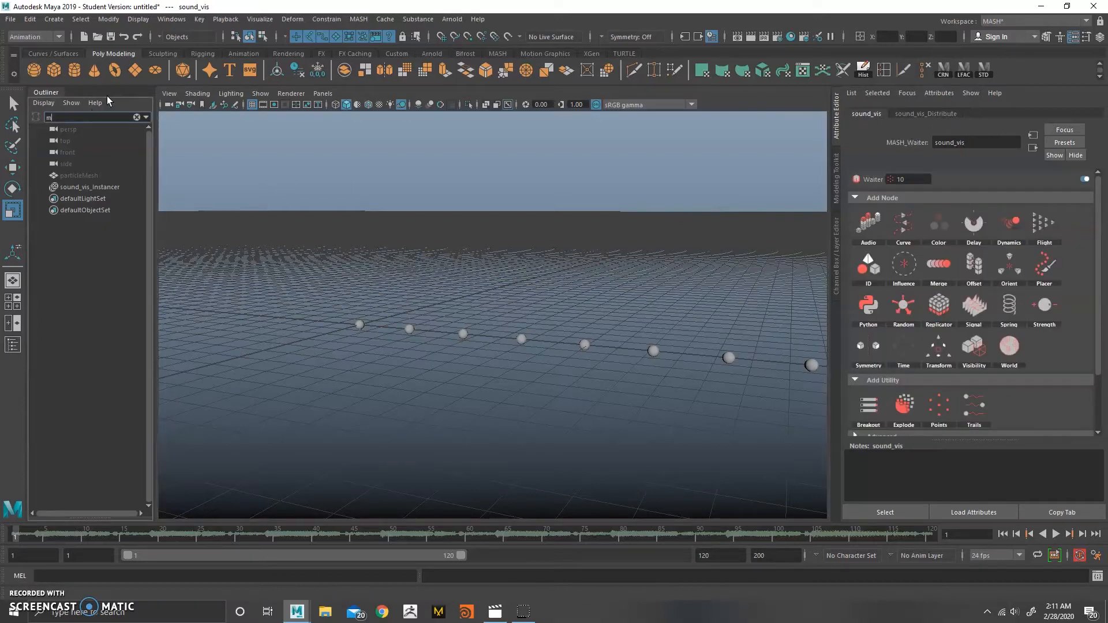
left_click(137, 117)
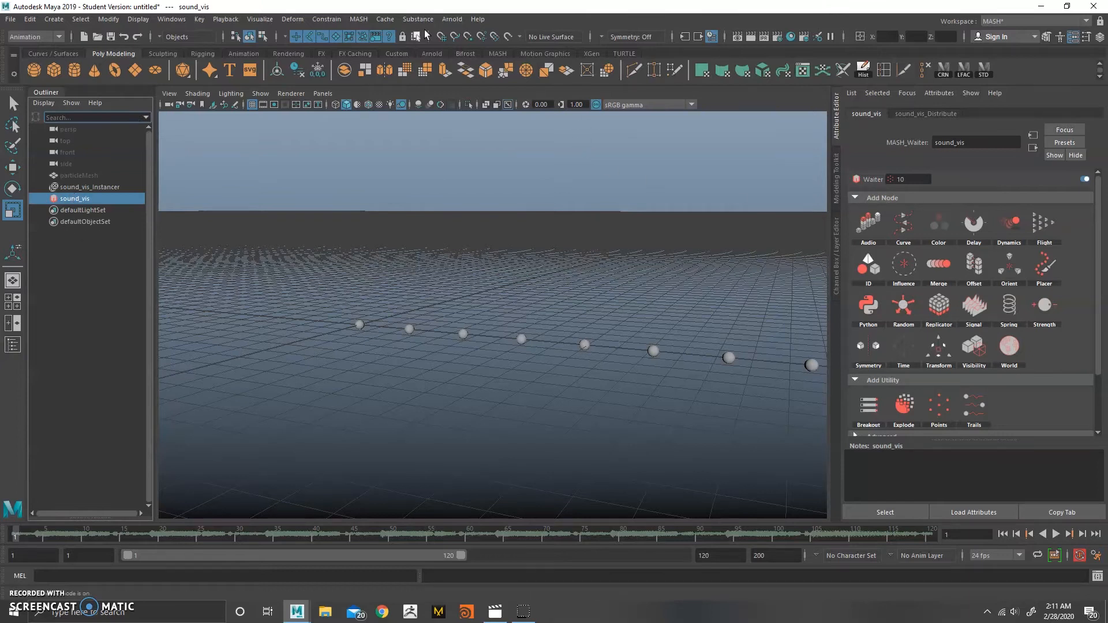
- Open the MASH Editor and add an Audio node to the sound_vis network
left_click(359, 19)
left_click(386, 51)
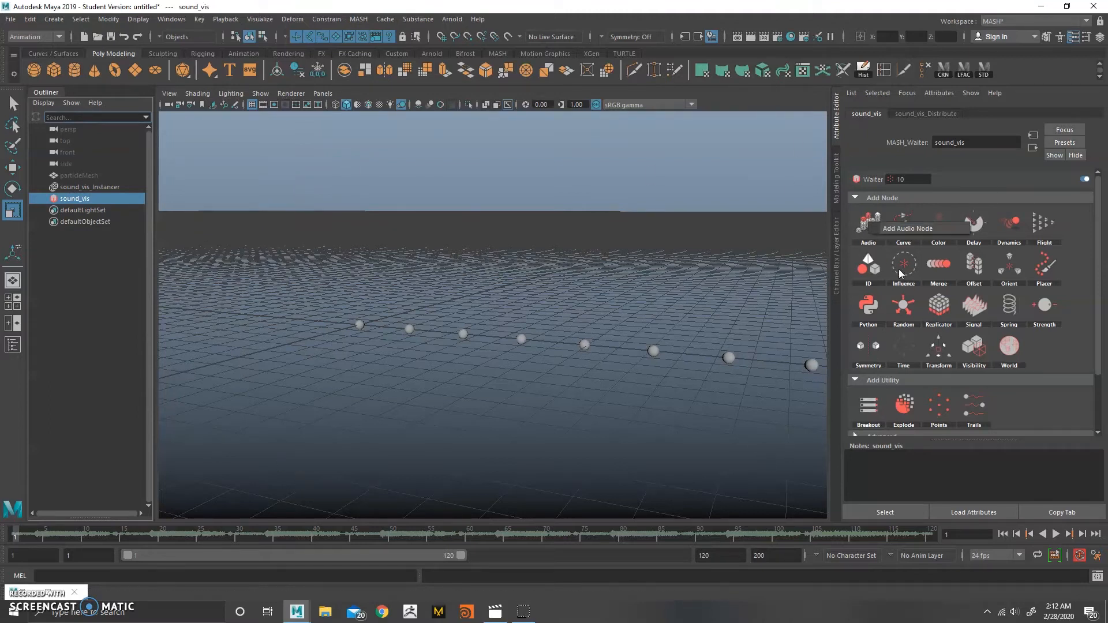
left_click(911, 237)
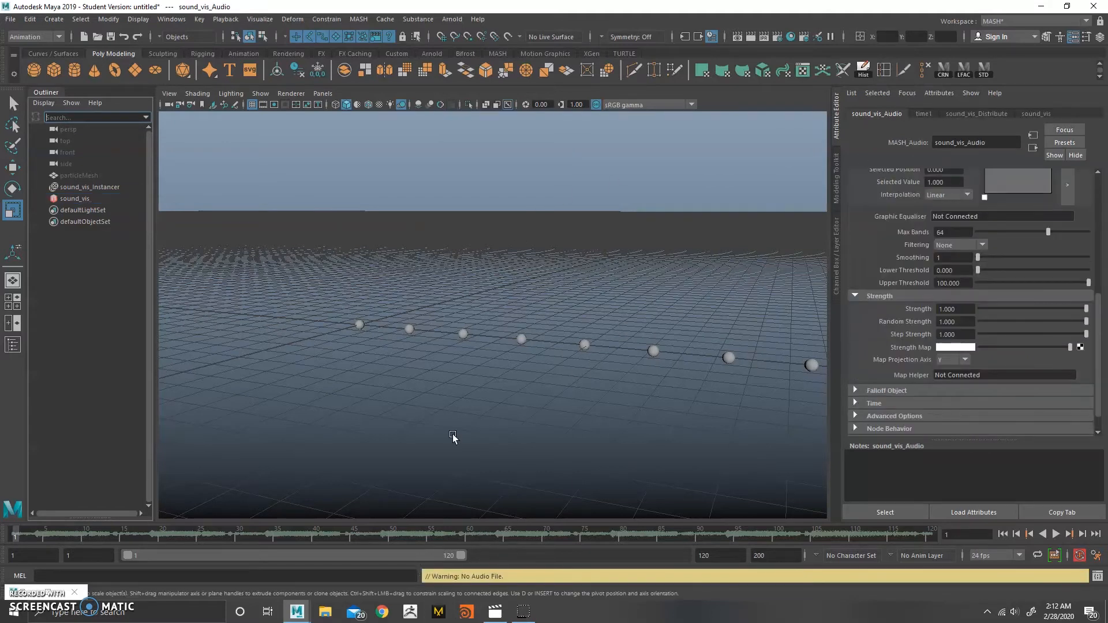
- Load 8p.m.wav from the assets/sounds folder as the Audio node's sound file
scroll(1060, 222, "up", 6)
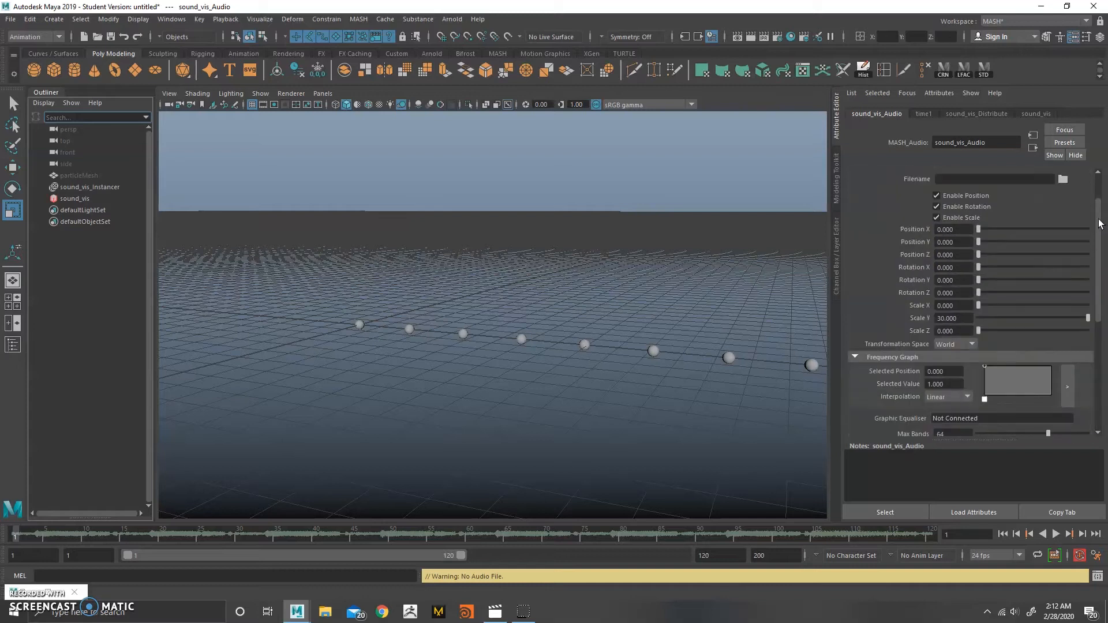
left_click(1063, 215)
double_click(274, 162)
left_click(282, 162)
left_click(838, 470)
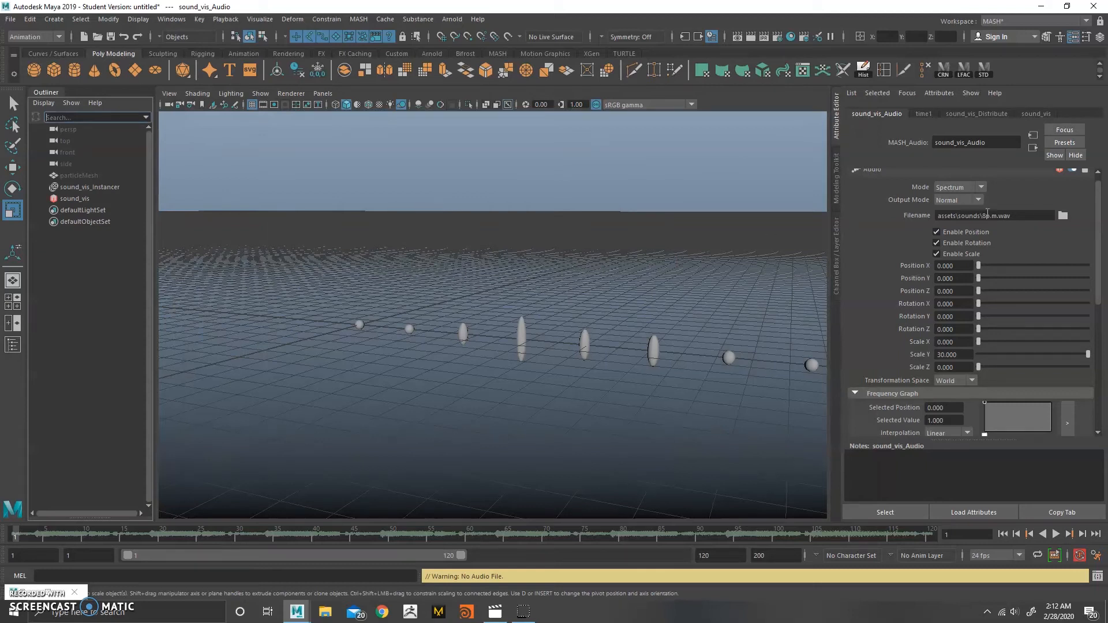
- Play back the animation to check how the row of spheres reacts to the audio, and return to the first frame
left_click_drag(600, 258, 563, 440, "alt")
left_click(1055, 535)
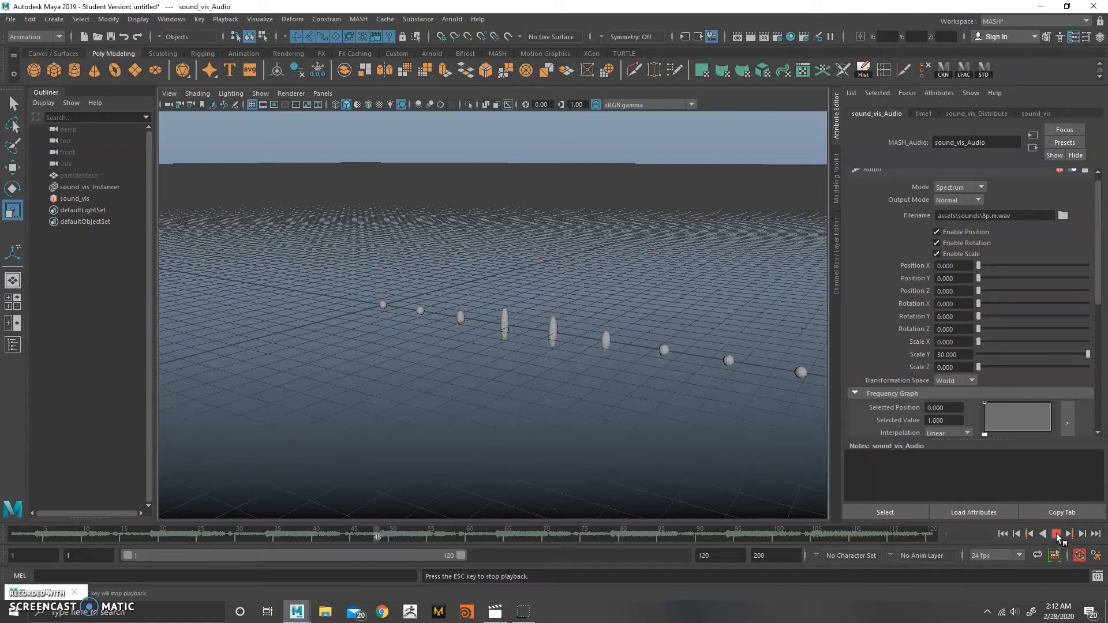
left_click(1057, 537)
left_click(1003, 535)
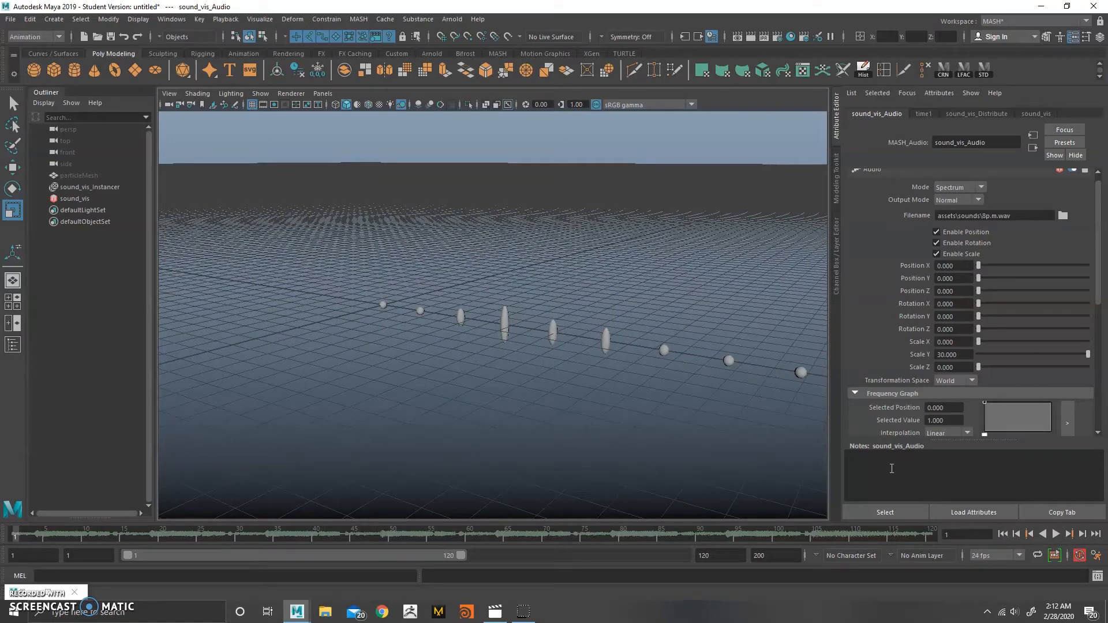
left_click_drag(635, 254, 460, 280, "alt")
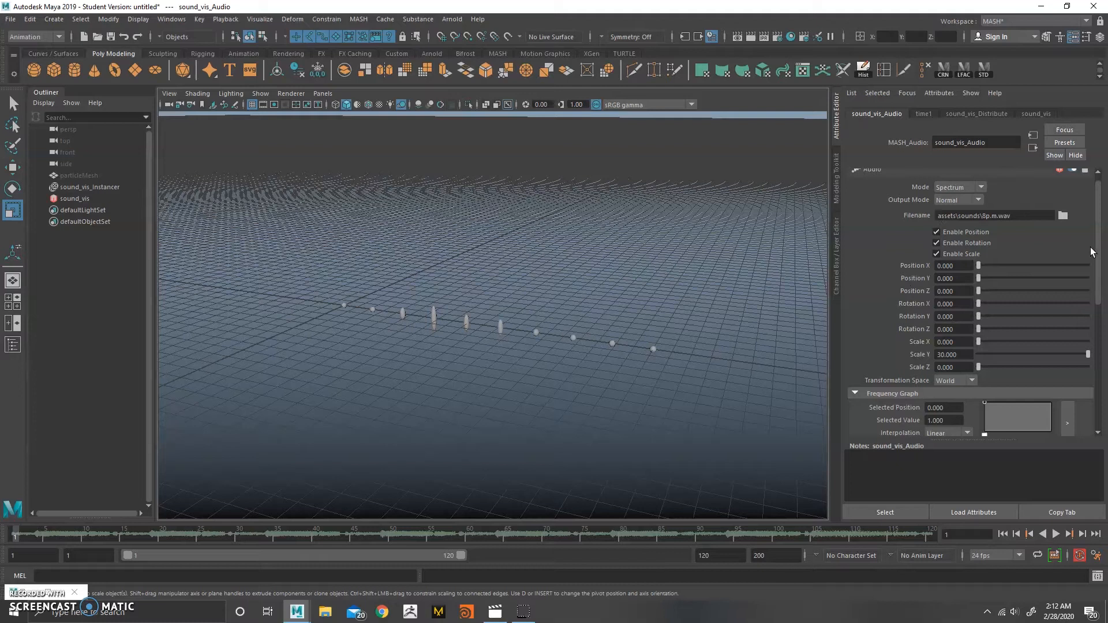
- Examine the Audio node's advanced options while scrubbing through the first frames to see how its Volume output responds
scroll(1078, 345, "down", 10)
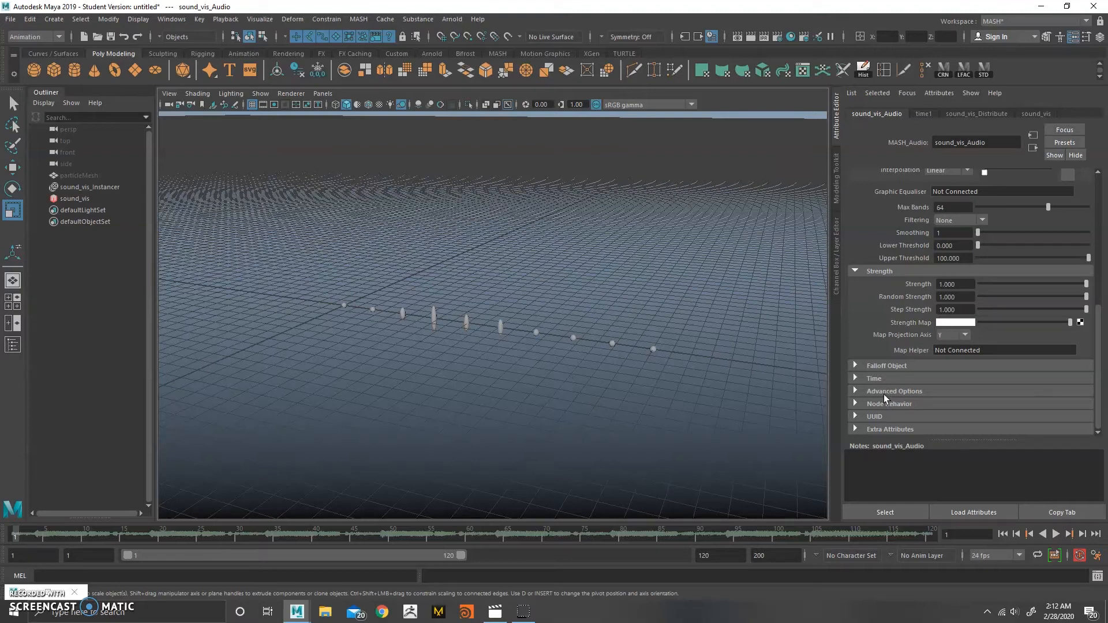
left_click(857, 391)
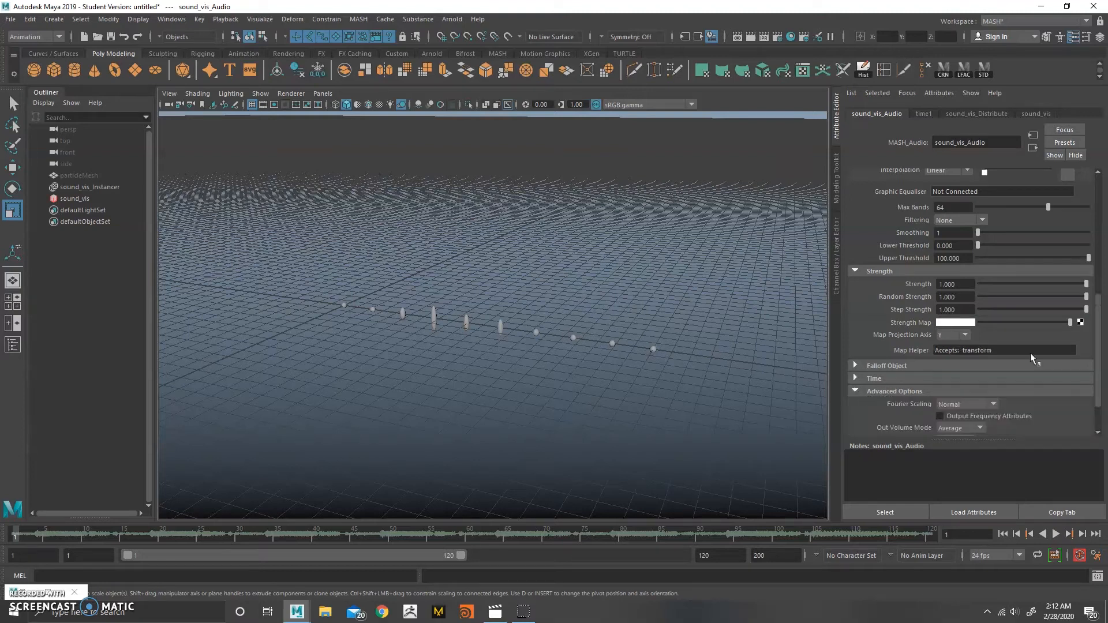
scroll(1099, 333, "down", 2)
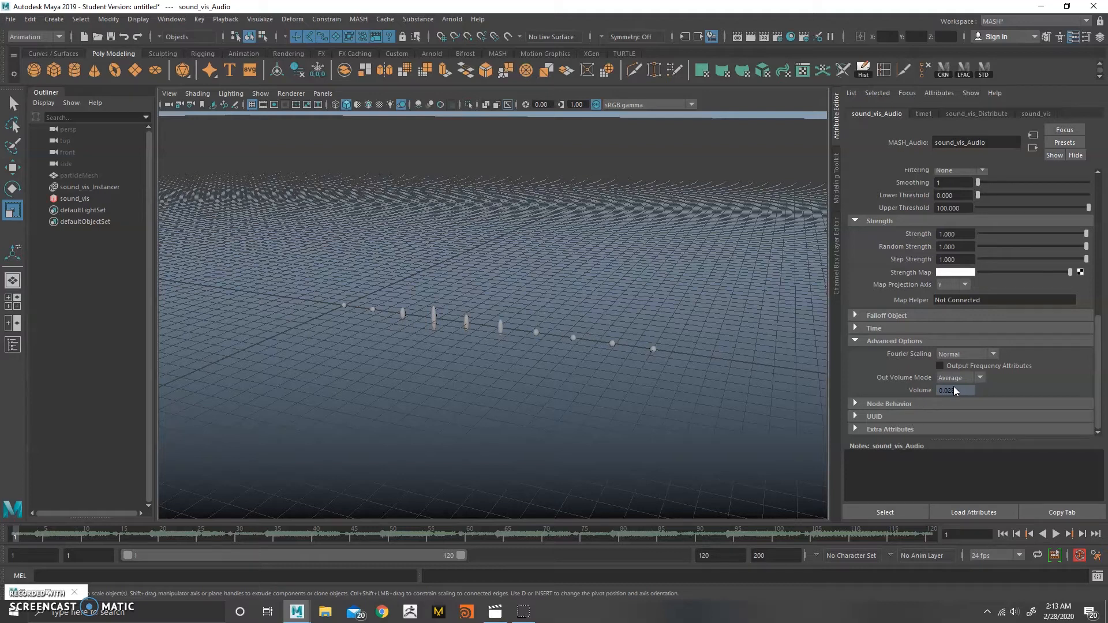
left_click_drag(58, 533, 92, 534)
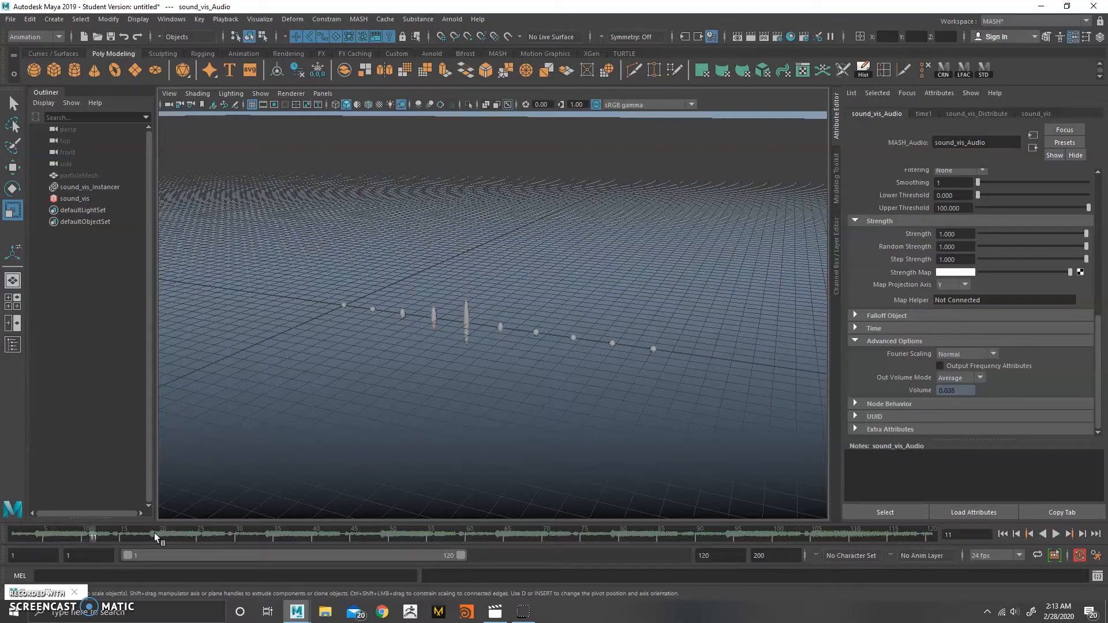
left_click(140, 536)
left_click_drag(589, 256, 719, 383, "alt")
left_click_drag(1102, 329, 1090, 206)
- Hide the sound_vis_Instancer object in the scene
left_click_drag(454, 250, 474, 292, "alt")
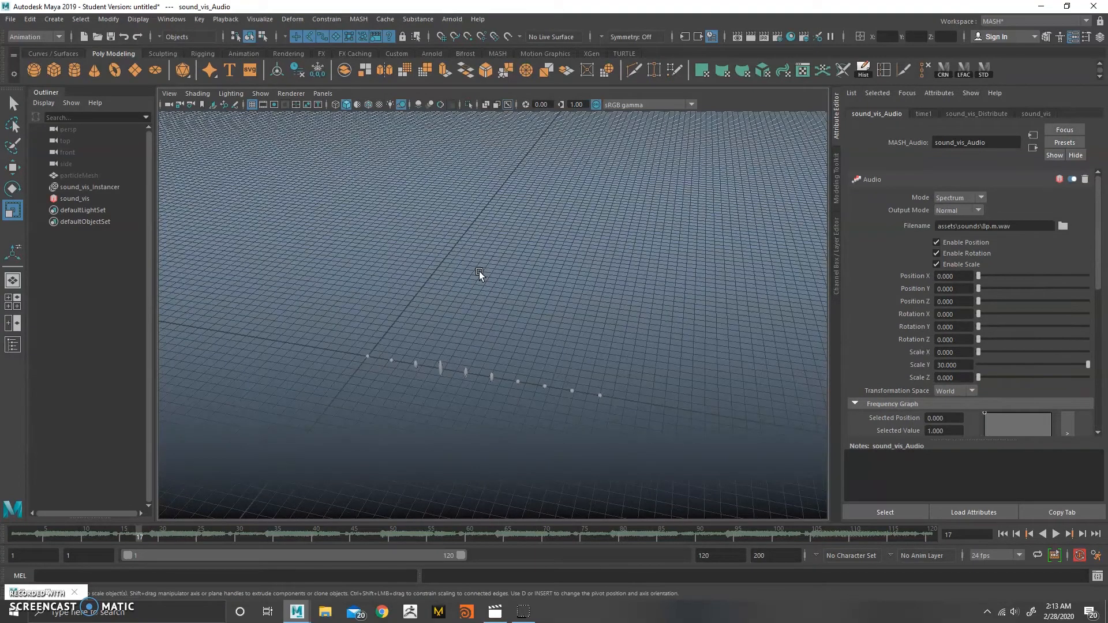
left_click_drag(479, 272, 460, 443, "alt")
left_click(460, 443)
left_click(91, 190)
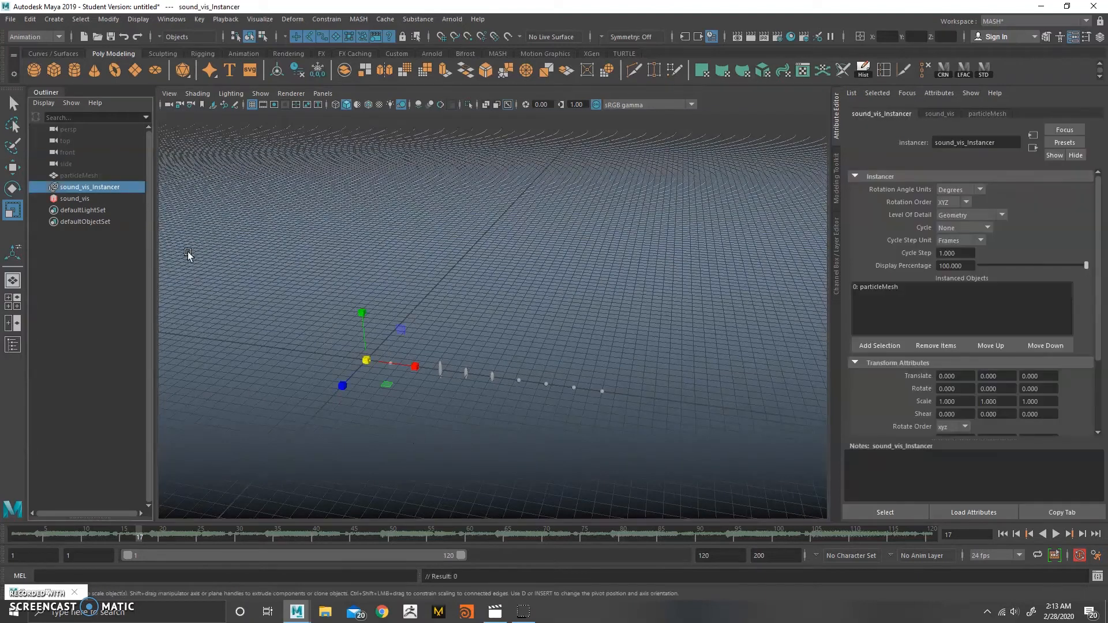
key("ctrl+h")
left_click(329, 295)
- Create a polygon sphere at the origin and scale it up uniformly to several times its size
left_click_drag(329, 295, 613, 306, "alt")
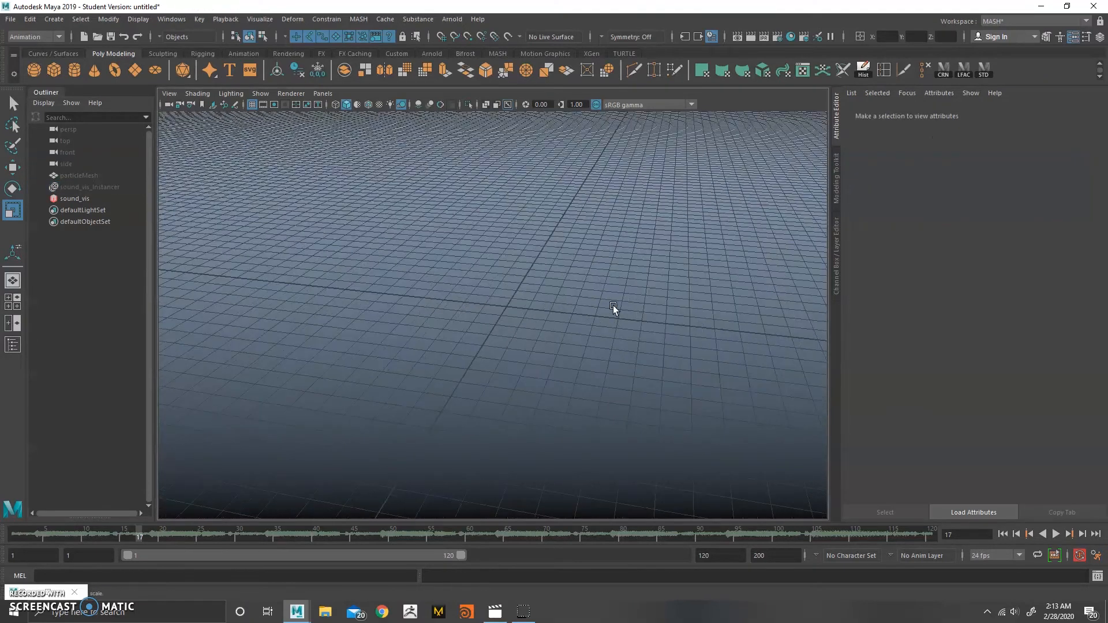
right_click_drag(552, 289, 594, 286, "shift")
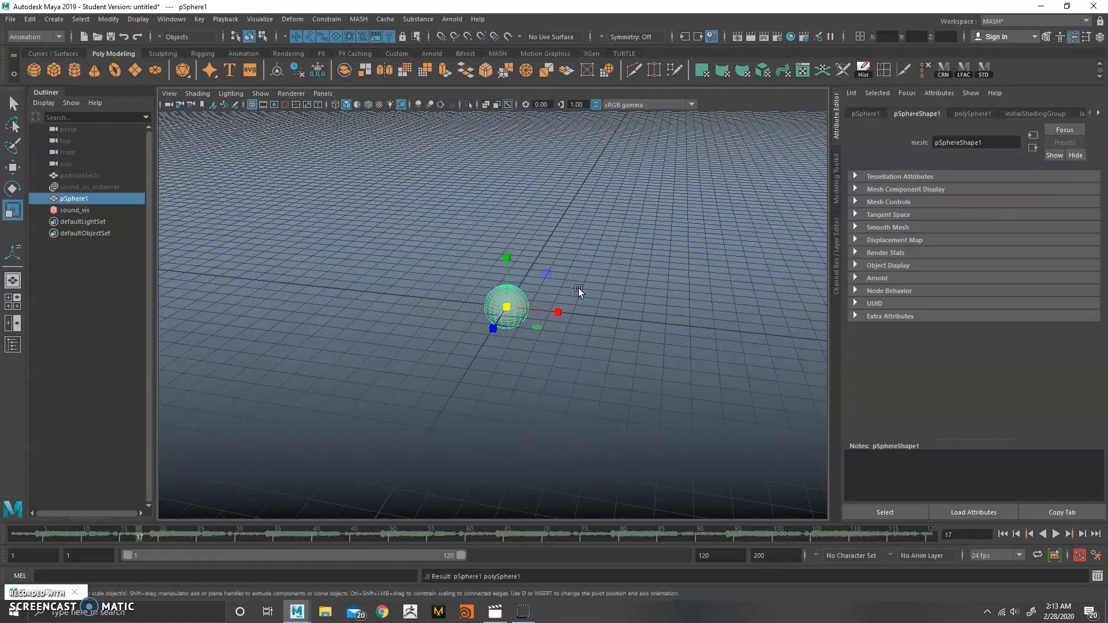
mouse_move(522, 314)
left_mouse_down()
mouse_move(791, 280)
mouse_move(502, 314)
mouse_move(517, 311)
left_mouse_up()
left_click_drag(641, 247, 653, 252, "alt")
- Delete the new sphere's construction history and freeze its transformations
key("alt+shift+d")
left_click(325, 73)
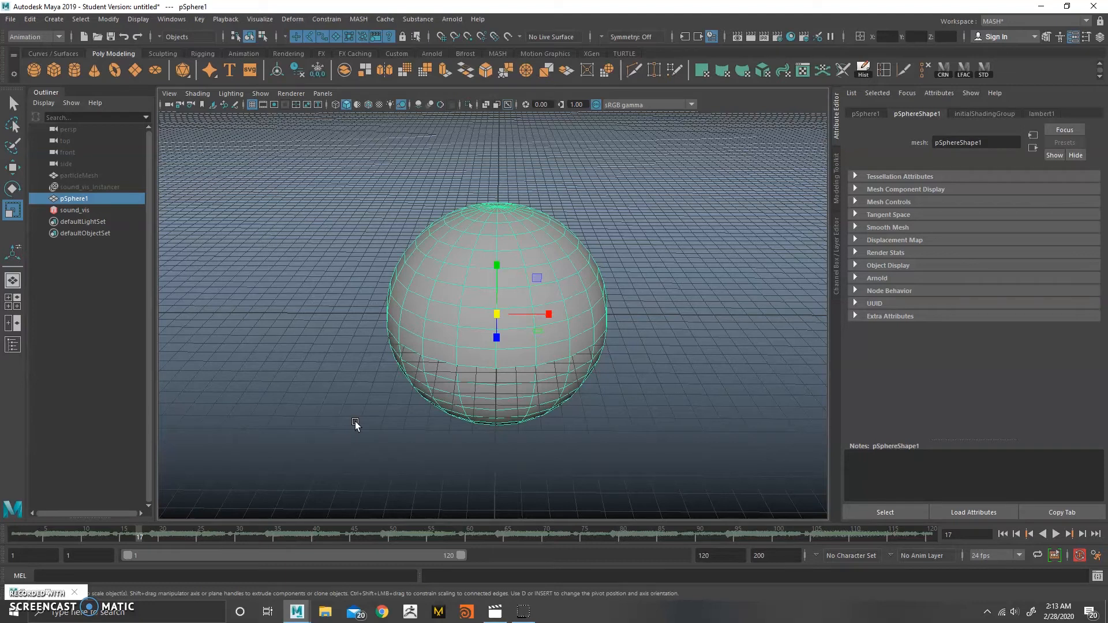
mouse_move(446, 370)
left_mouse_down("alt")
mouse_move(444, 323)
mouse_move(446, 382)
left_mouse_up("alt")
right_click_drag(446, 382, 567, 236, "alt")
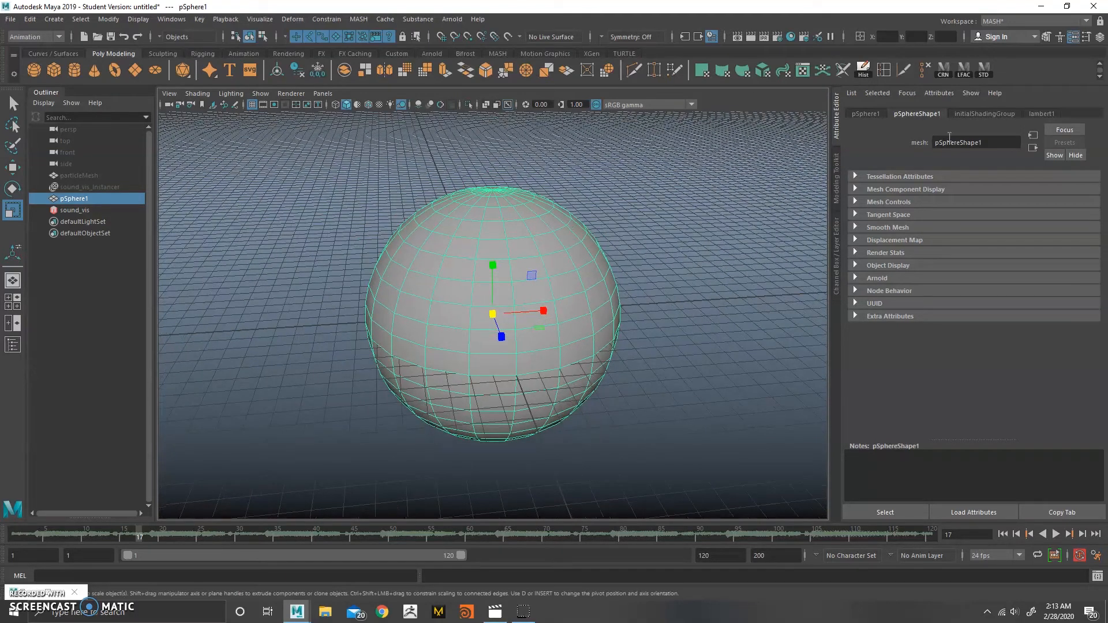
- Rename the large sphere to particleParent
double_click(94, 199)
type("par")
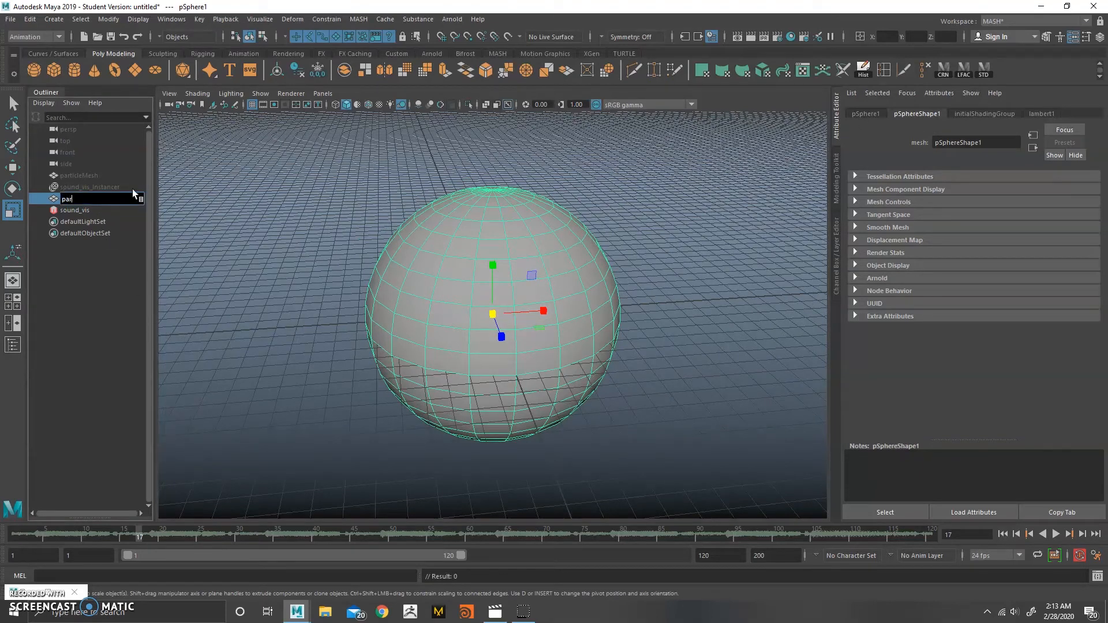
type("ticleParent")
key("Return")
left_click_drag(624, 316, 632, 282, "alt")
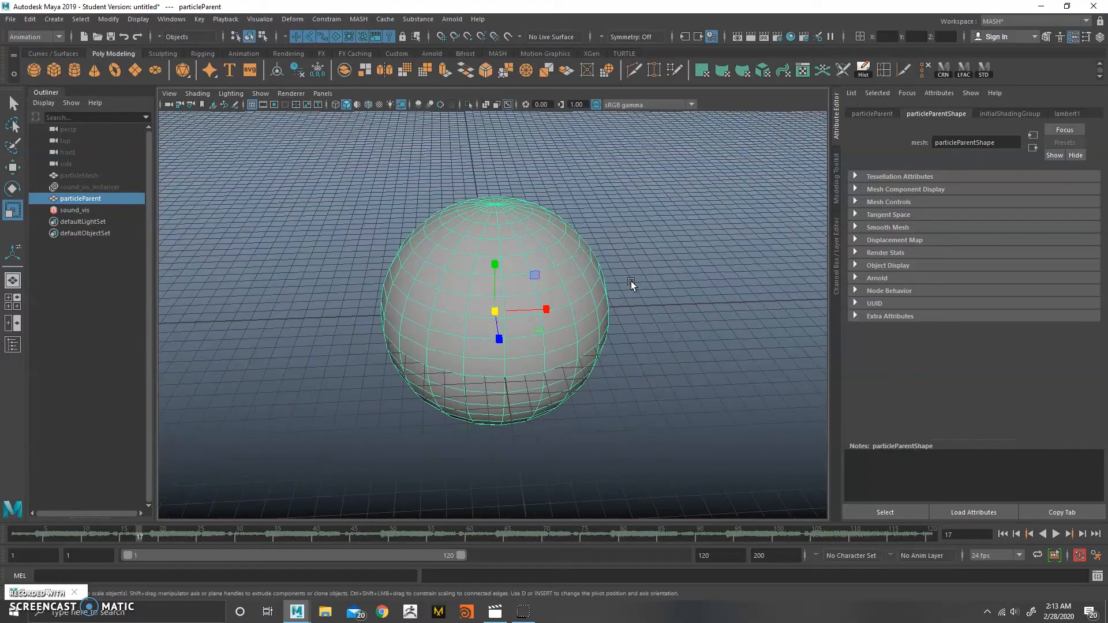
- Make the sound_vis_Instancer visible again alongside the large sphere
left_click(89, 208)
left_click(97, 188)
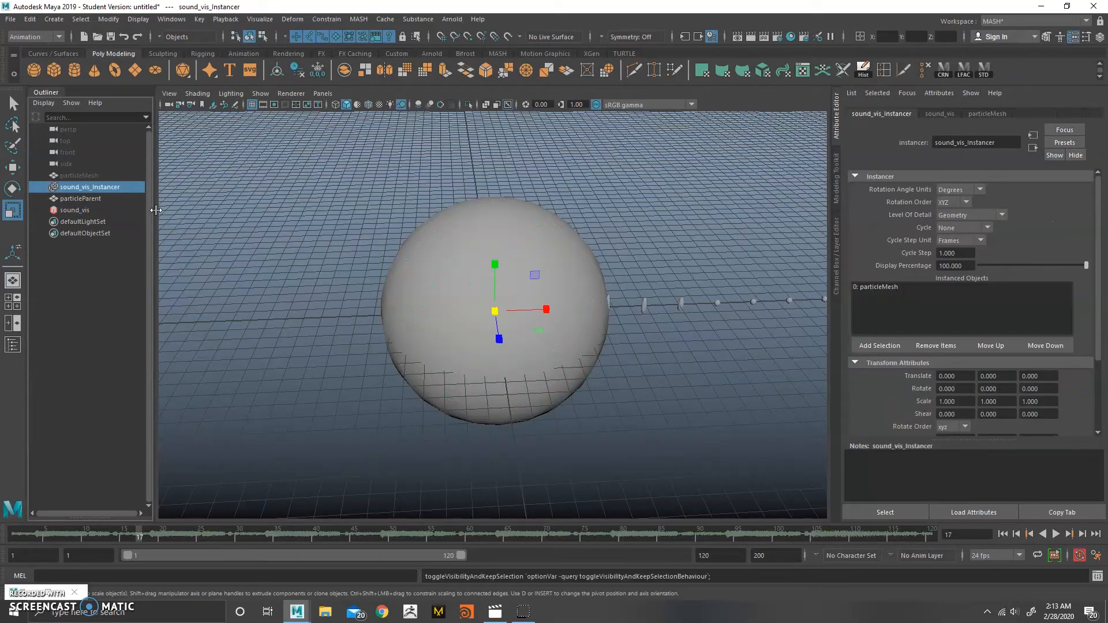
left_click_drag(589, 234, 527, 256, "alt")
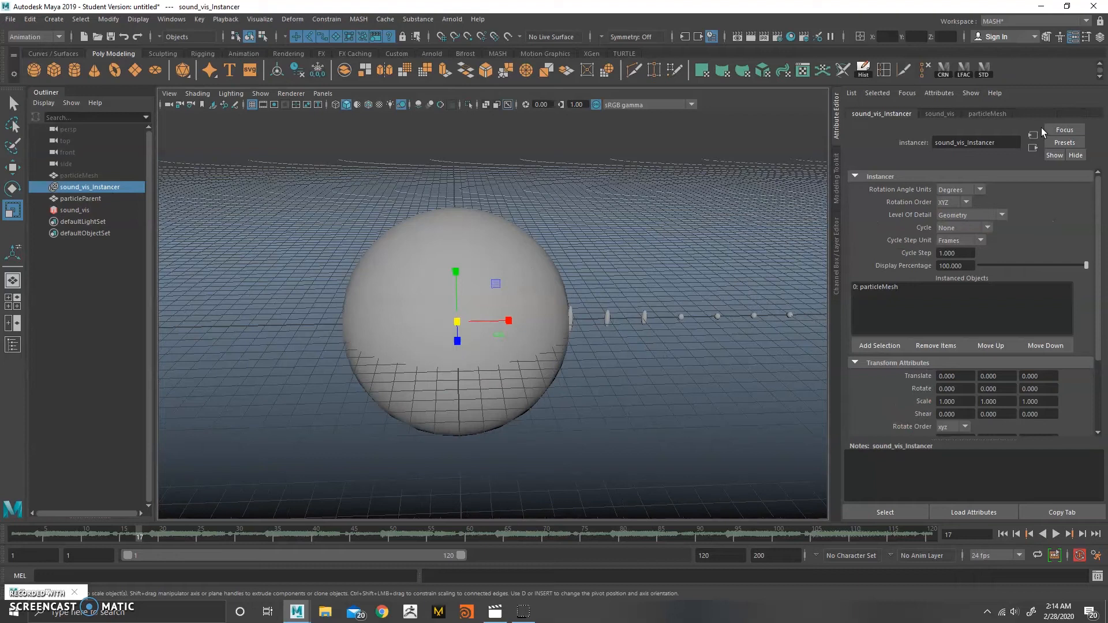
- Set the sound_vis Distribute node's distribution type to Mesh and connect particleParent as its input mesh
left_click(946, 113)
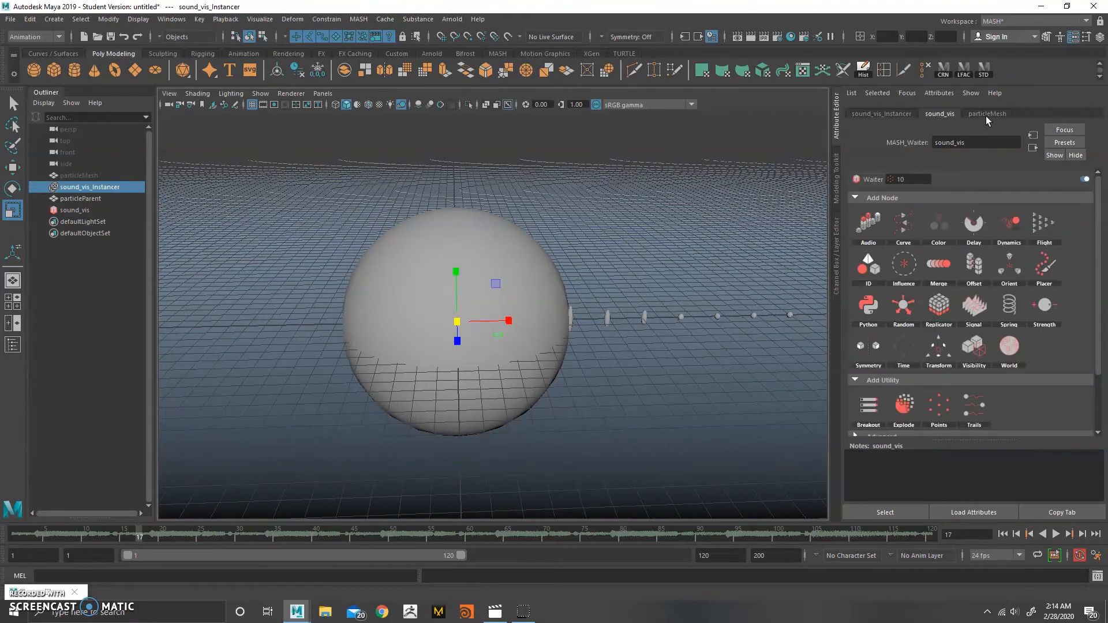
left_click(84, 210)
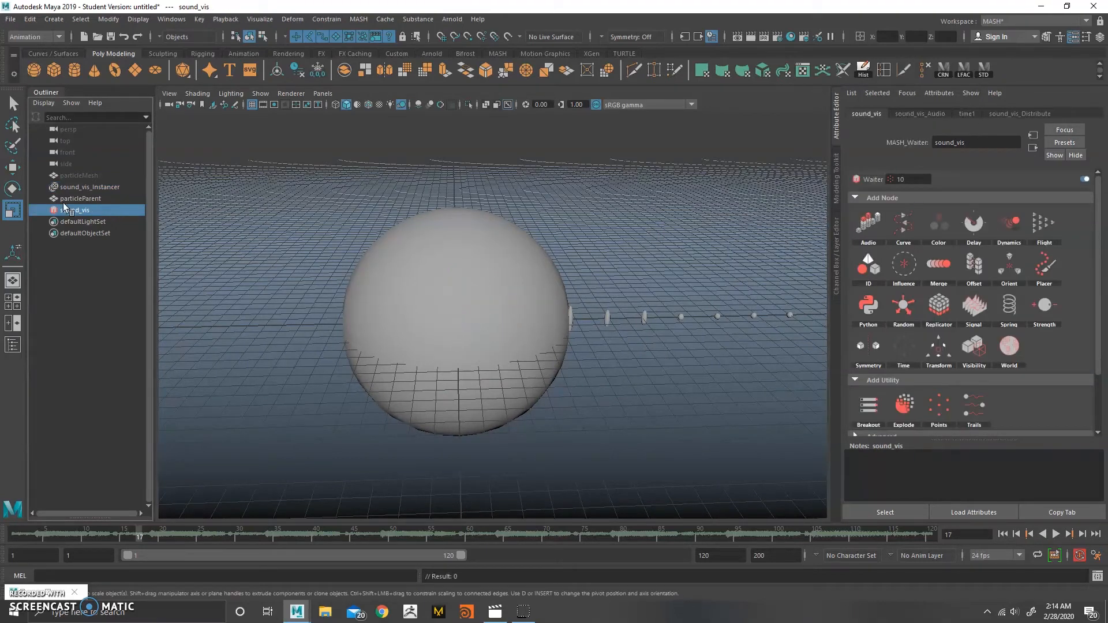
left_click(1030, 114)
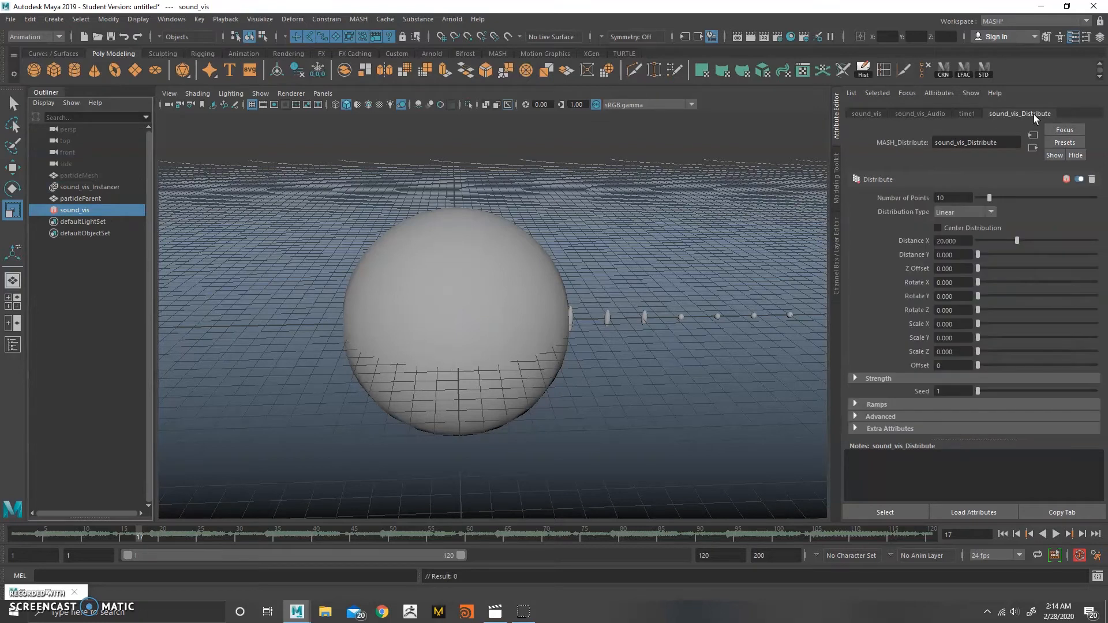
left_click(975, 212)
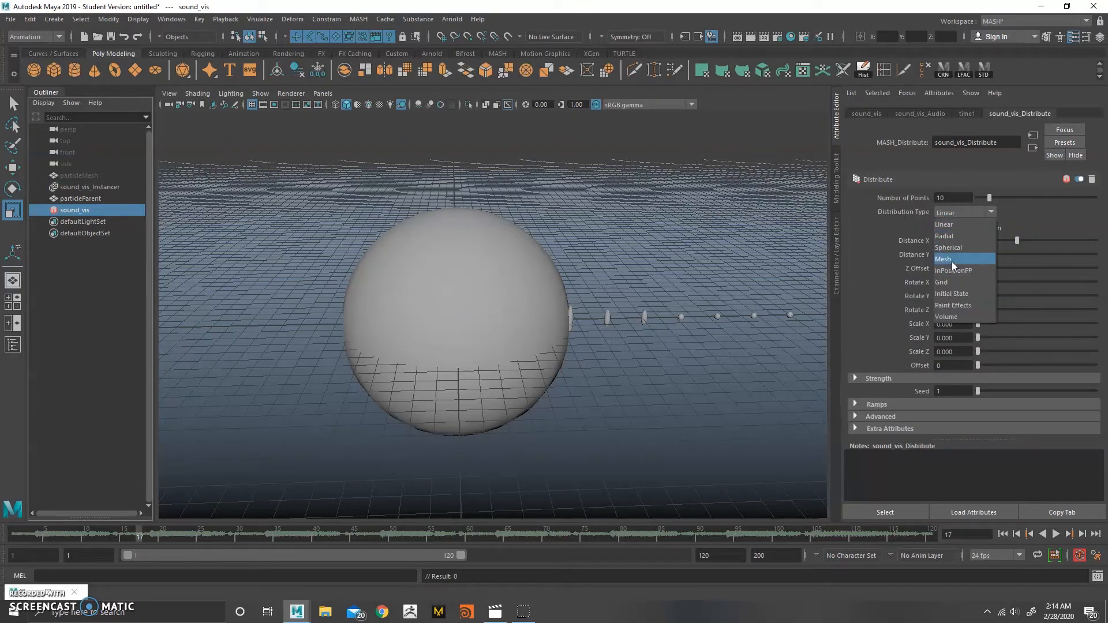
left_click(950, 261)
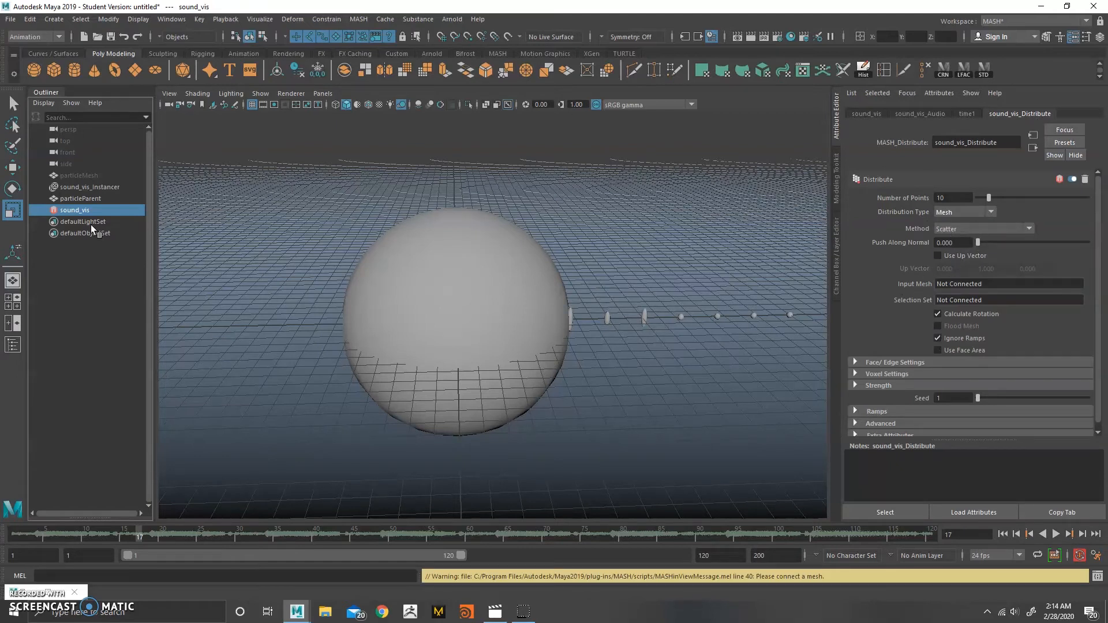
middle_click_drag(81, 199, 953, 287)
mouse_move(634, 278)
left_mouse_down("alt")
mouse_move(573, 351)
mouse_move(652, 279)
left_mouse_up("alt")
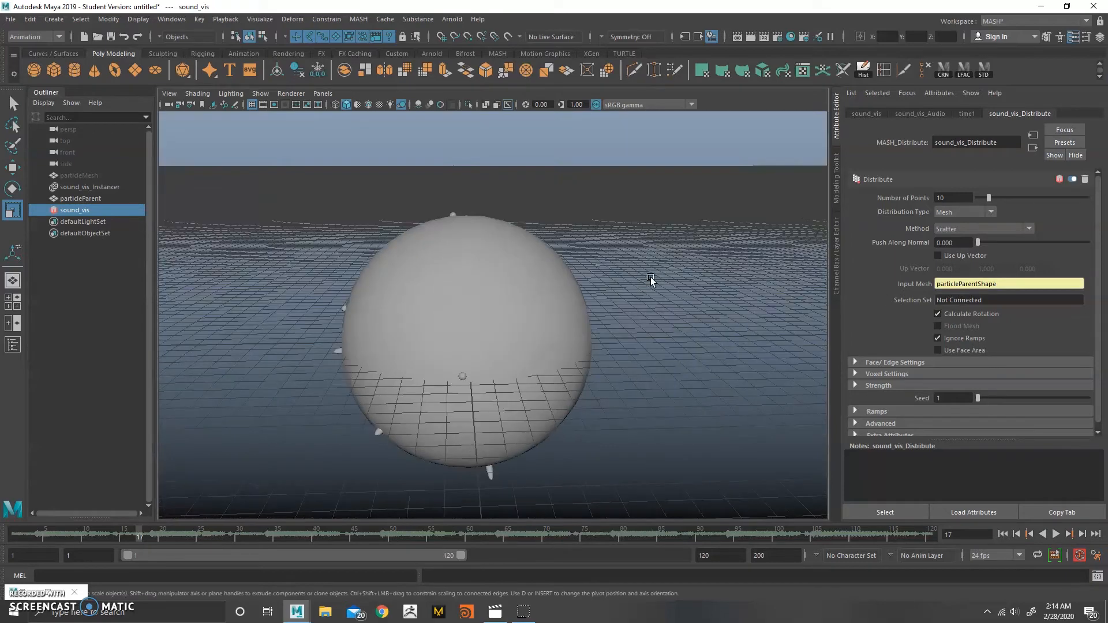
left_click_drag(495, 352, 539, 285, "alt")
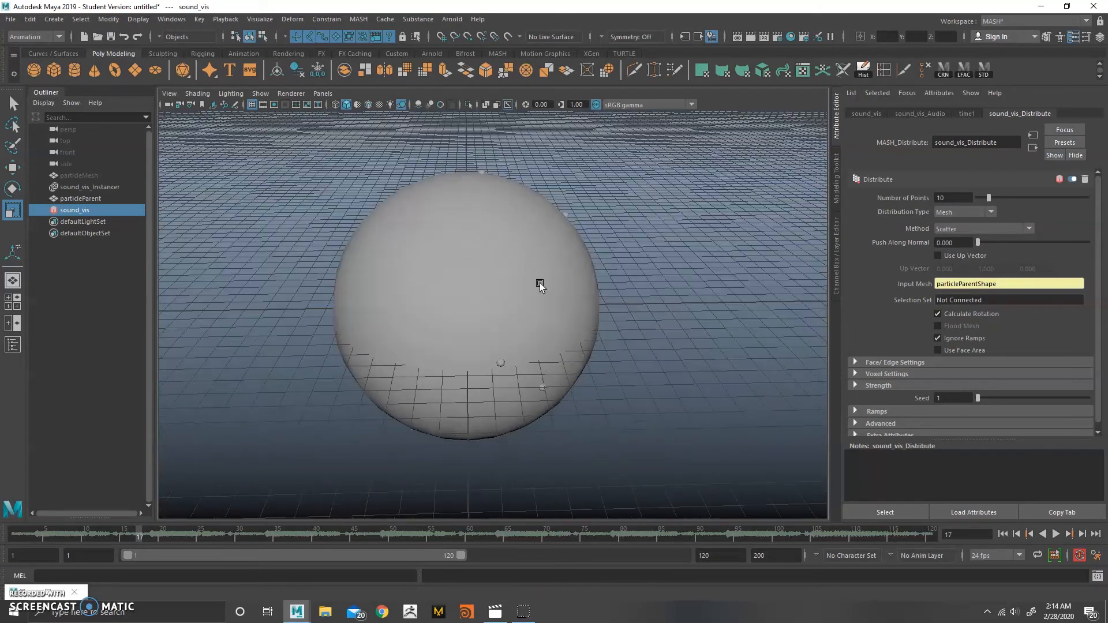
- Set the Distribute node's number of points to 350 to cover the parent sphere with particles
left_click(955, 198)
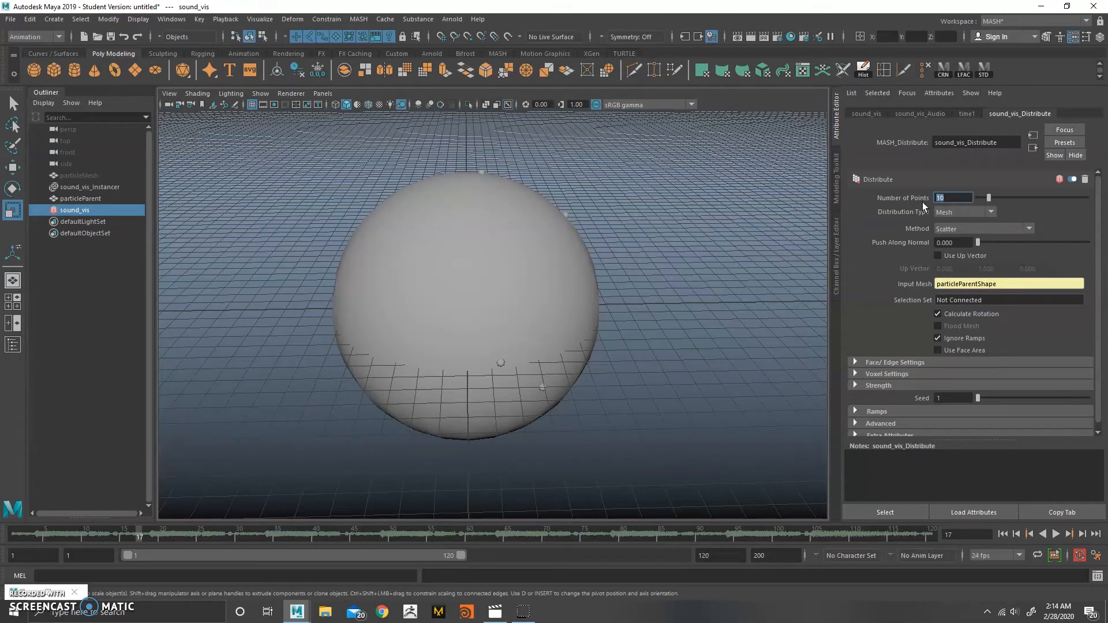
type("350")
key("Return")
left_click_drag(479, 187, 563, 258, "alt")
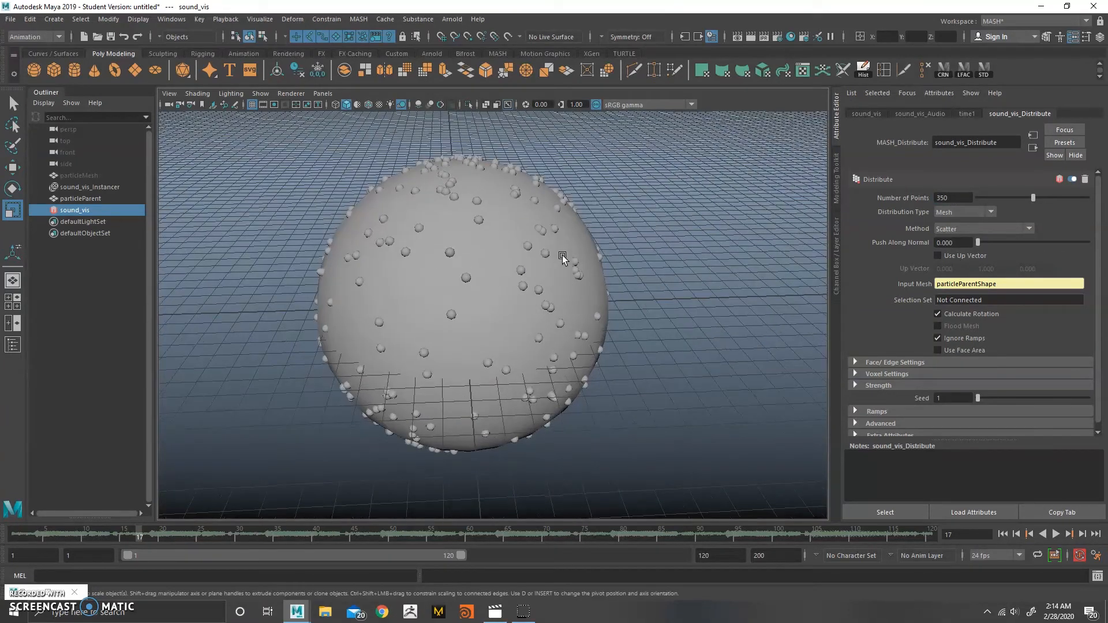
left_click_drag(611, 375, 583, 341, "alt")
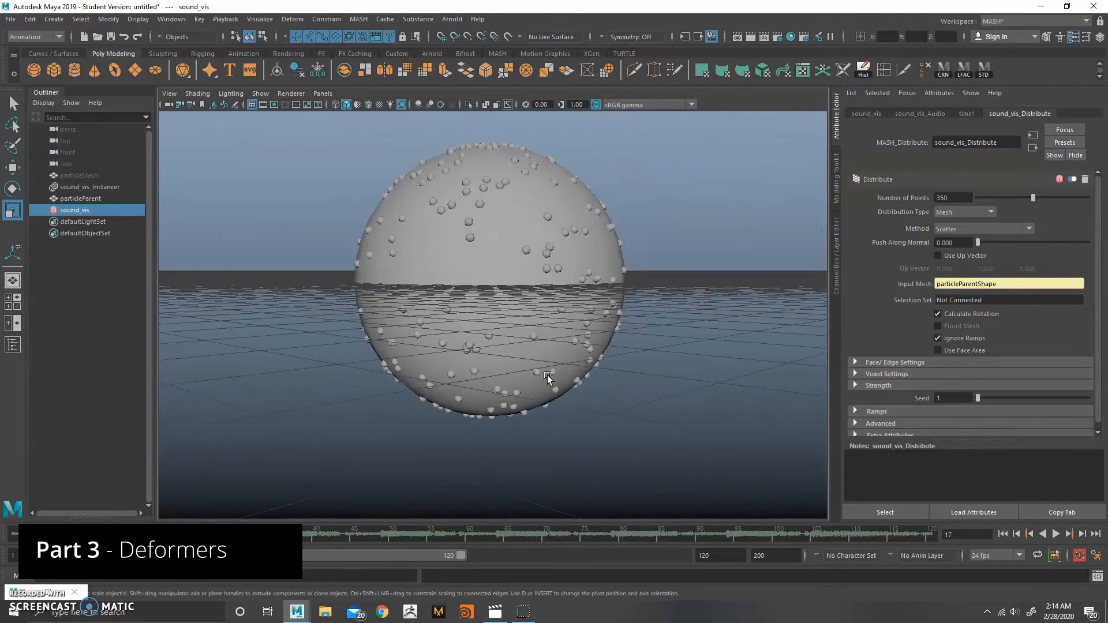
- Play back the animation to check the particles on the sphere, return to the first frame and inspect the sphere from several angles
left_click(1056, 534)
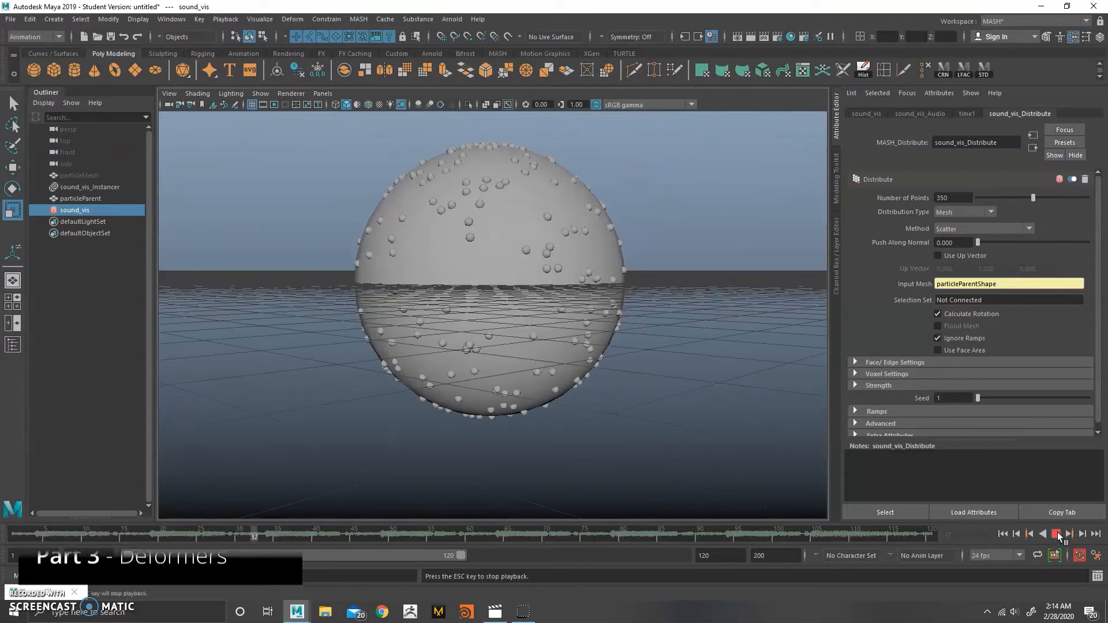
left_click(1055, 535)
left_click(1002, 534)
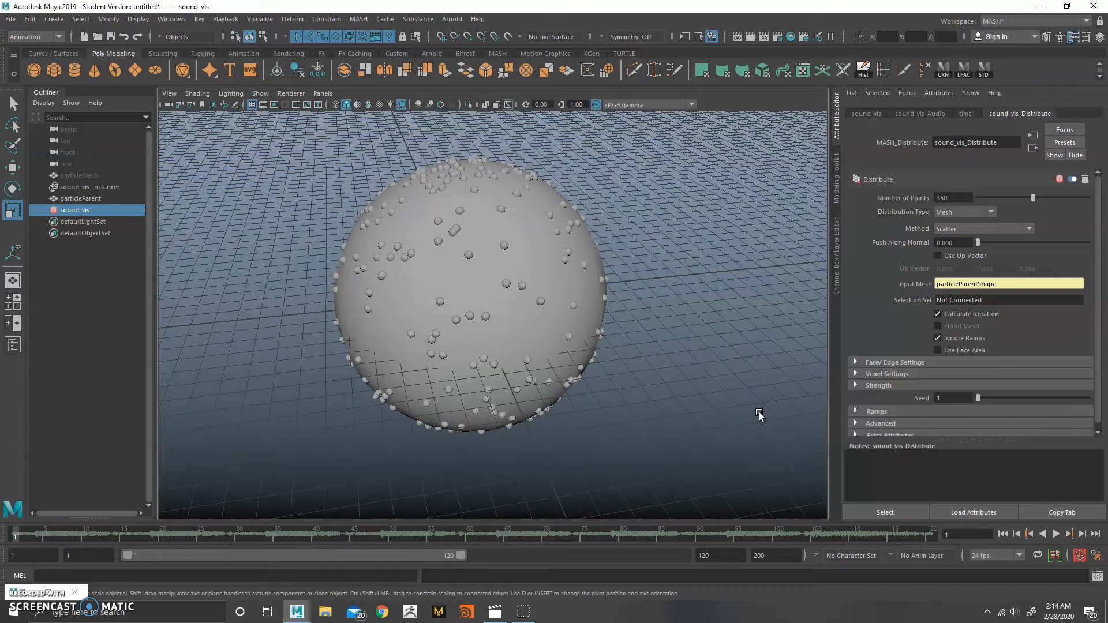
left_click_drag(571, 242, 470, 250, "alt")
right_click_drag(470, 249, 399, 253, "alt")
left_click_drag(559, 257, 426, 312, "alt")
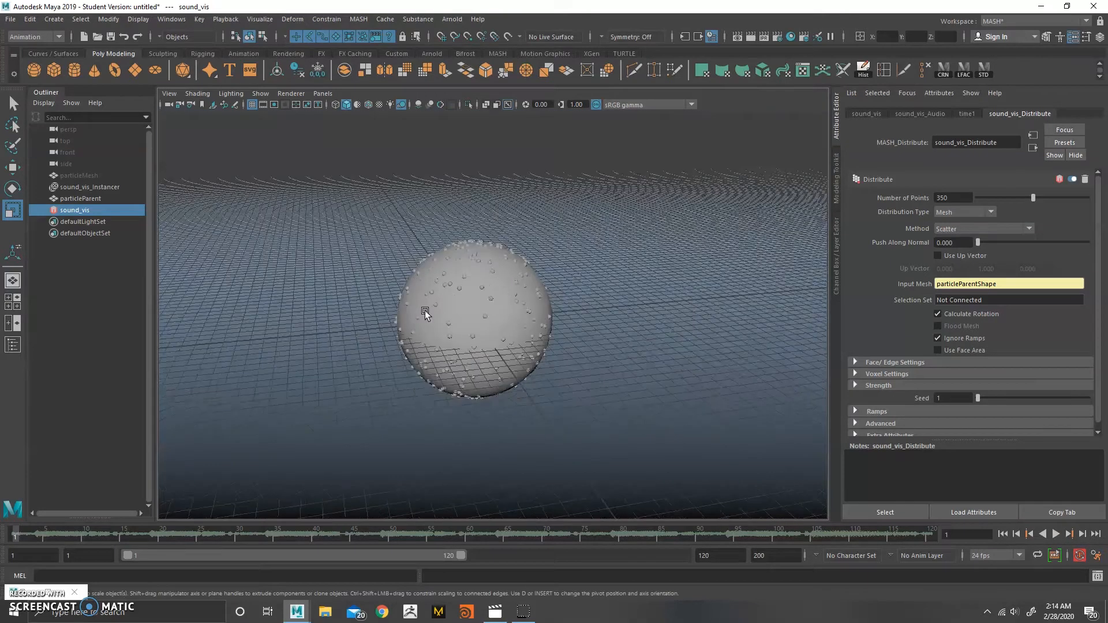
right_click_drag(425, 311, 540, 314, "alt")
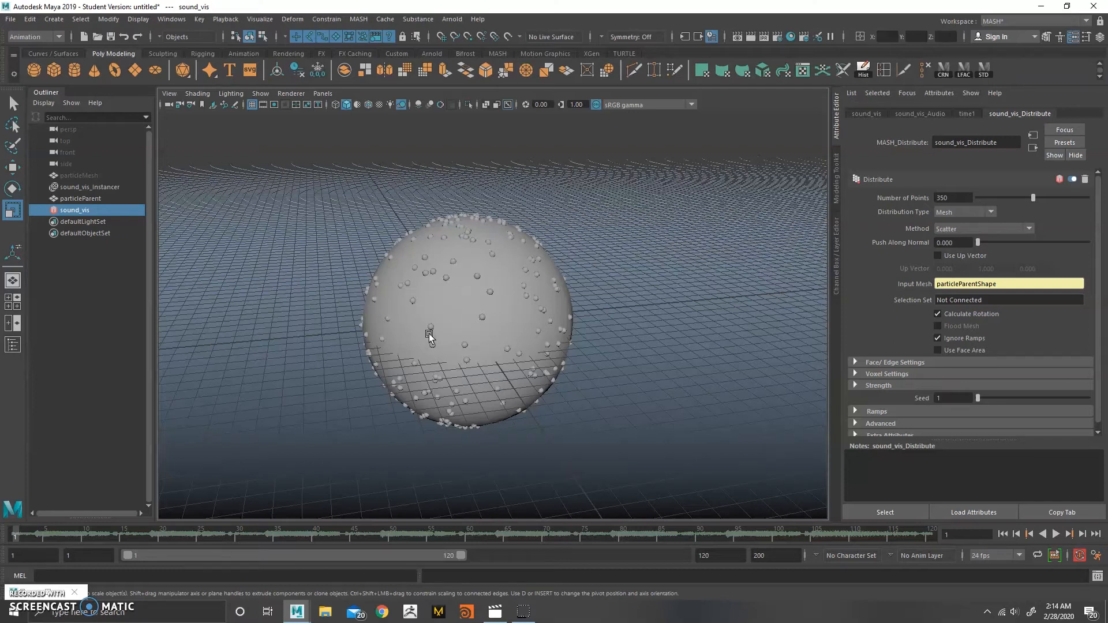
left_click_drag(502, 321, 534, 333, "alt")
- Hide the sound_vis_Instancer so that only the parent sphere is displayed
left_click(507, 335)
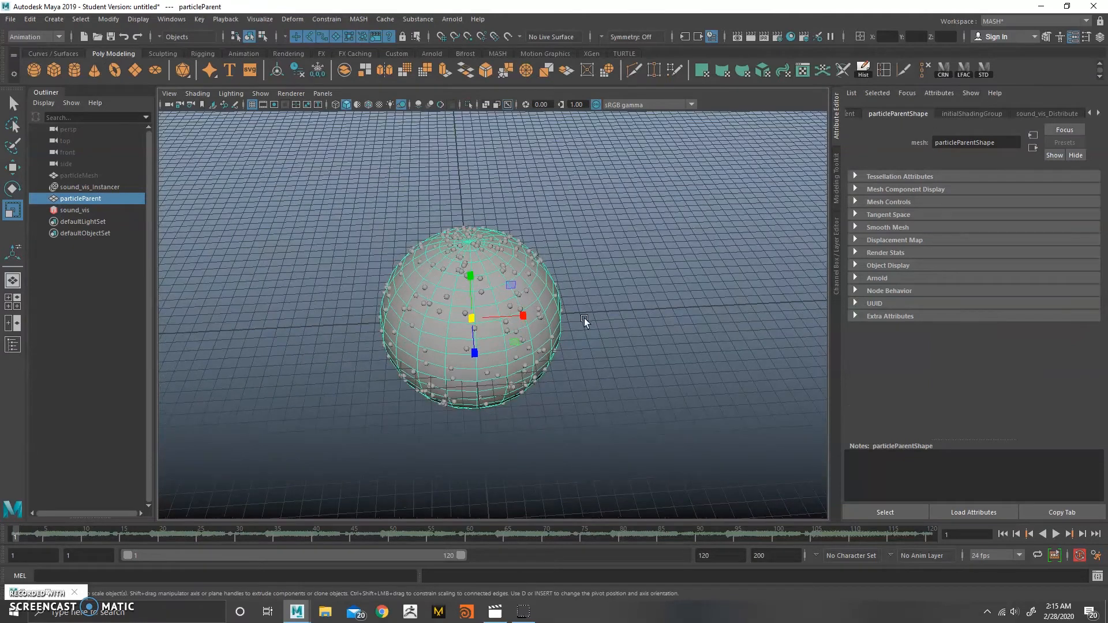
left_click(117, 187)
key("ctrl+h")
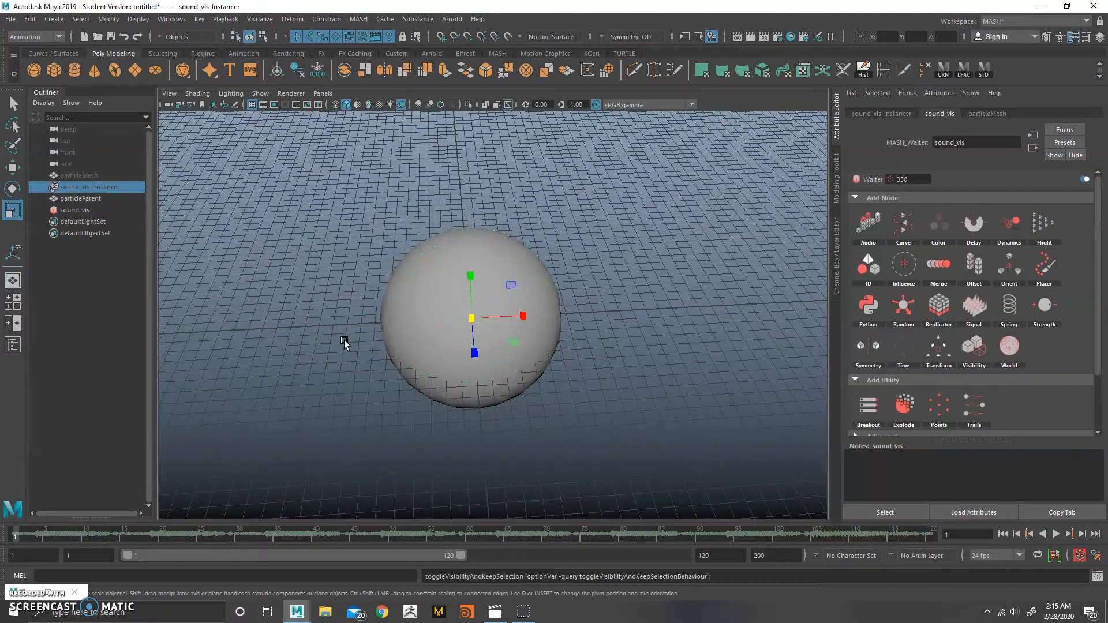
left_click(359, 310)
- Duplicate the particleParent sphere and move the copy along the X axis until it sits beside the original
left_click(443, 329)
left_click_drag(425, 390, 455, 344, "alt")
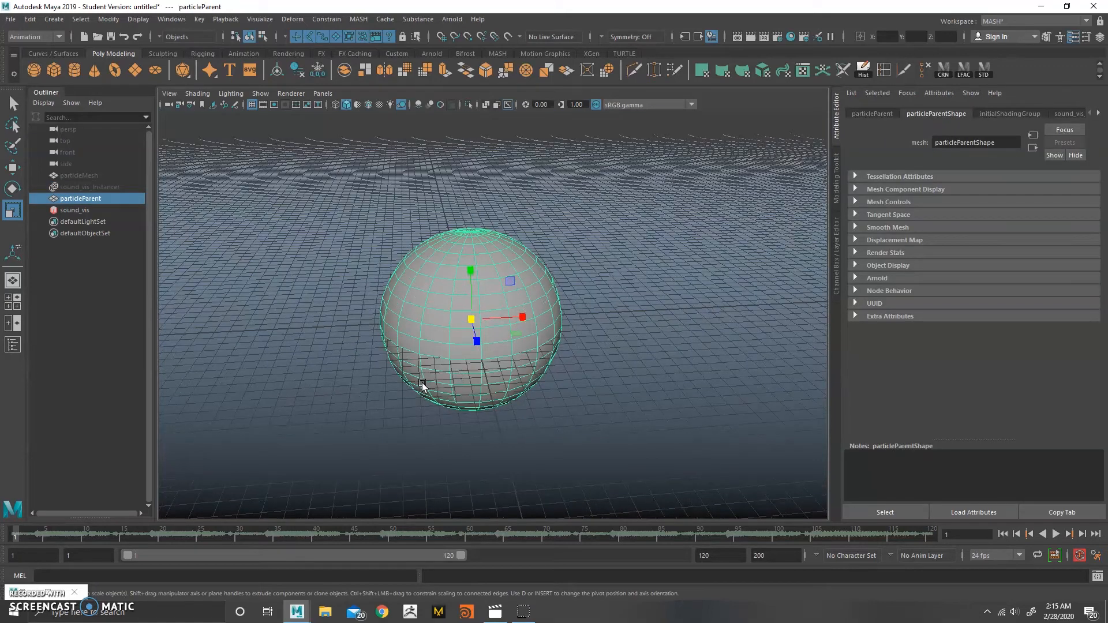
key("ctrl+d")
key("w")
left_click_drag(509, 317, 499, 254)
left_click(500, 254)
- Create a Blend Shape deformer on particleParent with the duplicate particleParent1 as its target
left_click(559, 268)
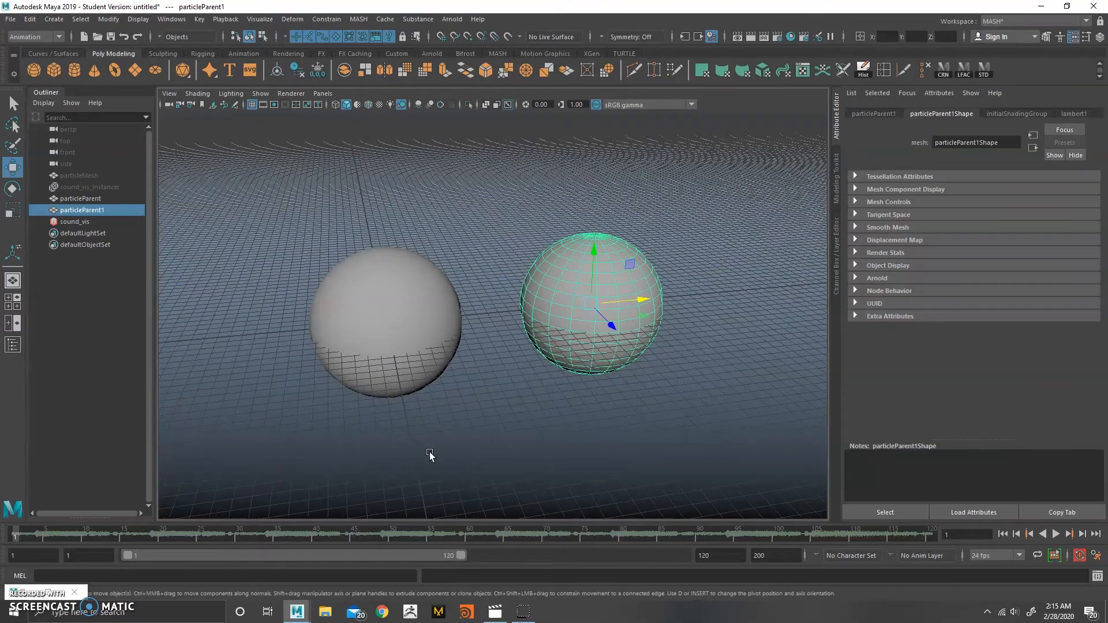
left_click(400, 311, "shift")
left_click(294, 20)
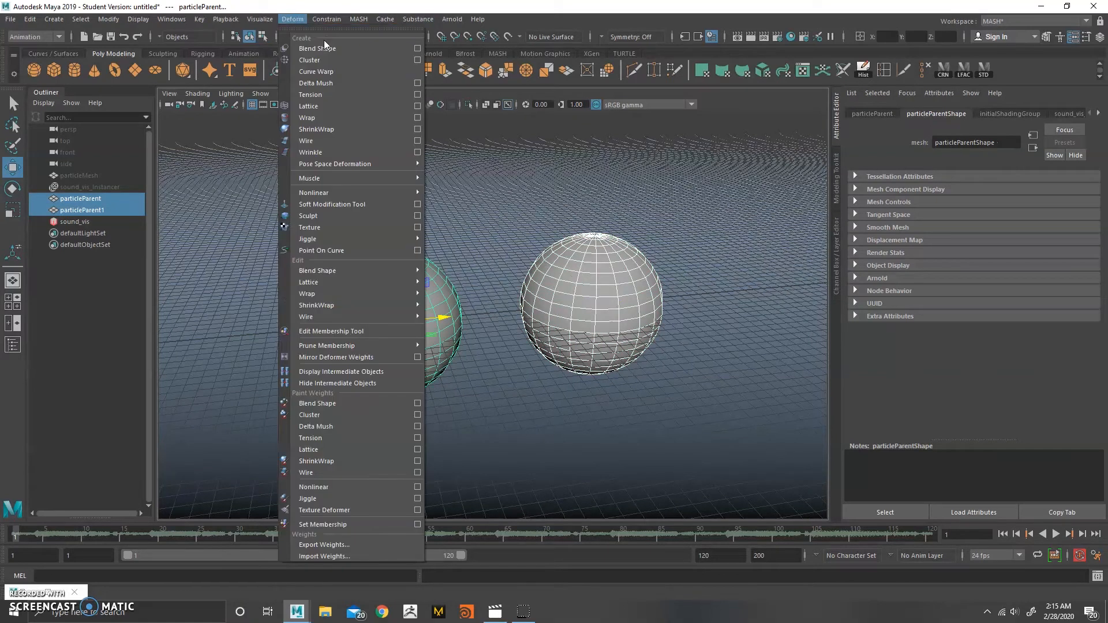
left_click(323, 48)
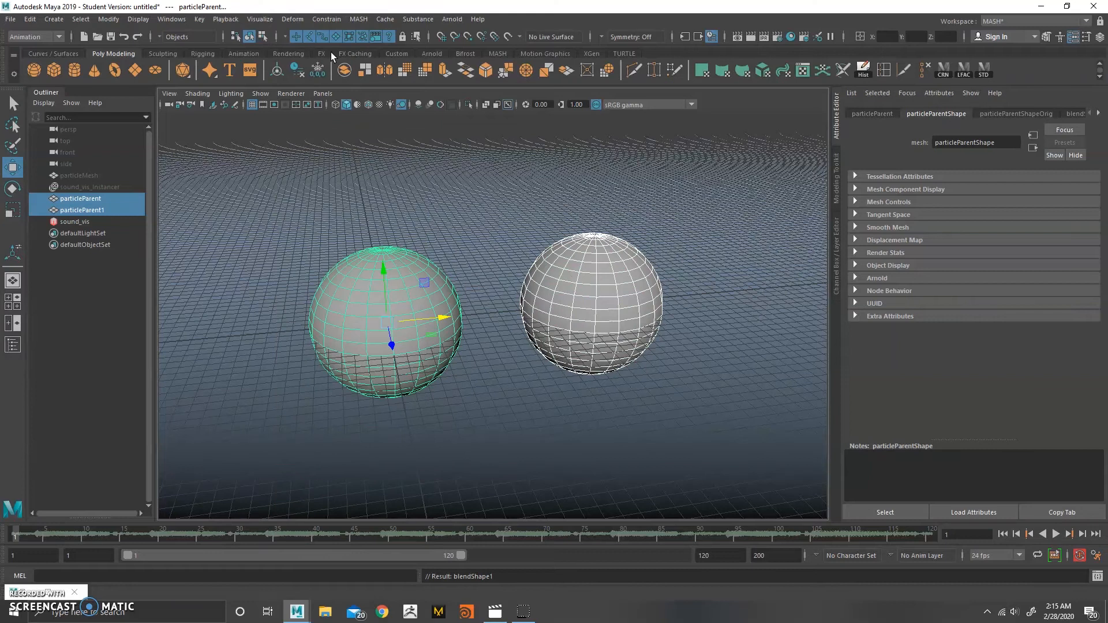
left_click(504, 332)
left_click_drag(504, 332, 579, 247, "alt")
scroll(578, 247, "up", 3)
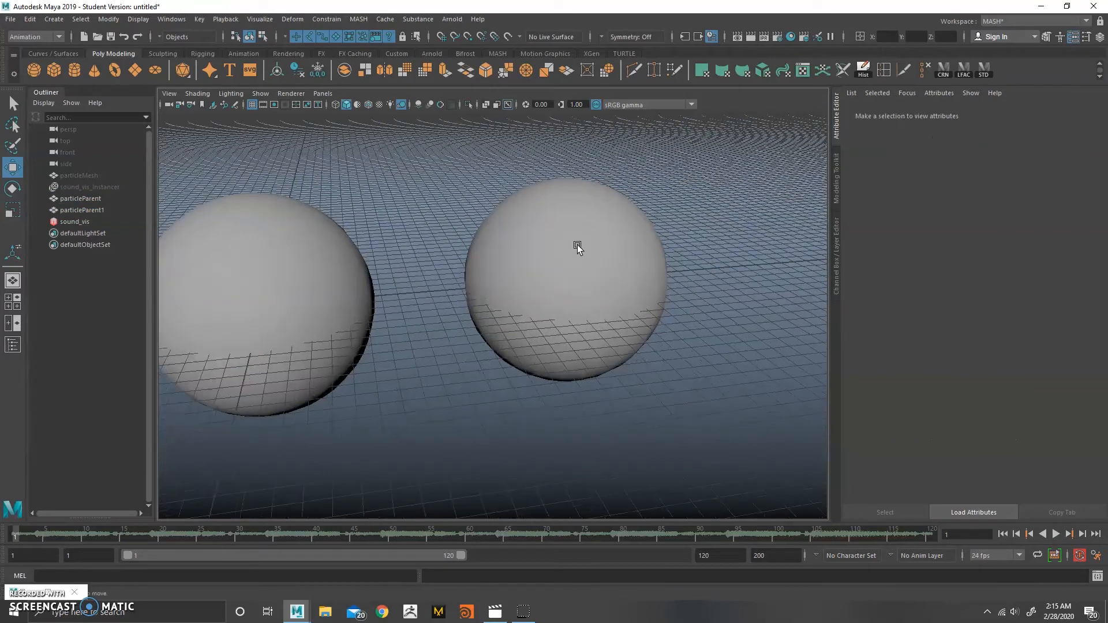
- Select the duplicate sphere particleParent1 and start the Sculpt Geometry Tool with its settings open
middle_click_drag(579, 247, 526, 251, "alt")
left_click(518, 282)
key("f")
key("space")
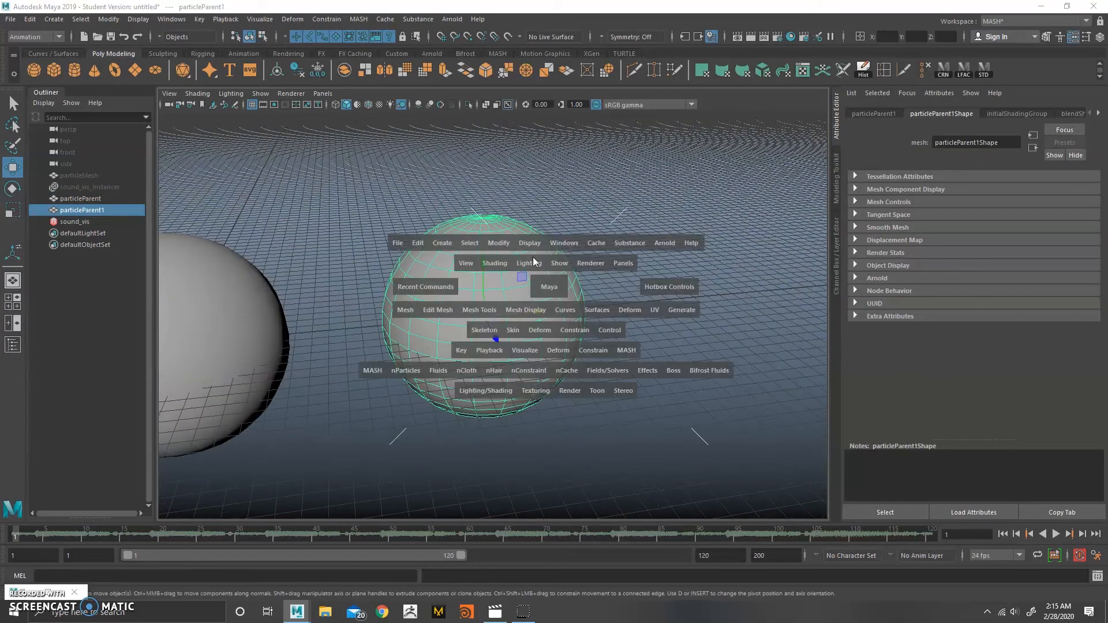
left_click(589, 310)
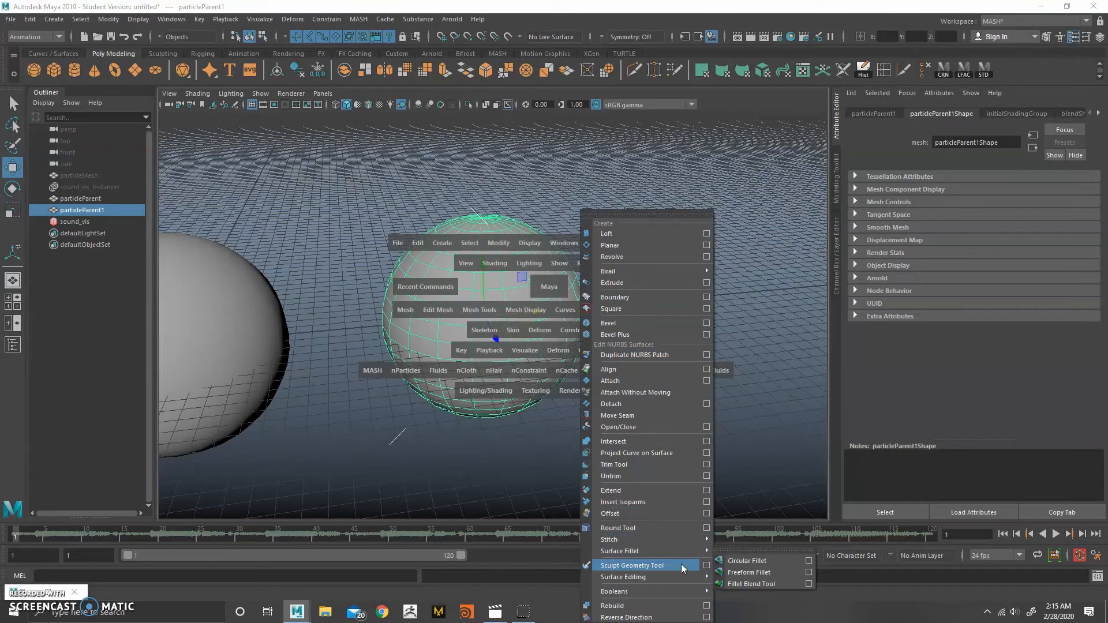
left_click(707, 566)
- Enlarge the sculpt brush to an upper radius of about 2.94 and frame the duplicate sphere
middle_click_drag(529, 267, 549, 284, "alt")
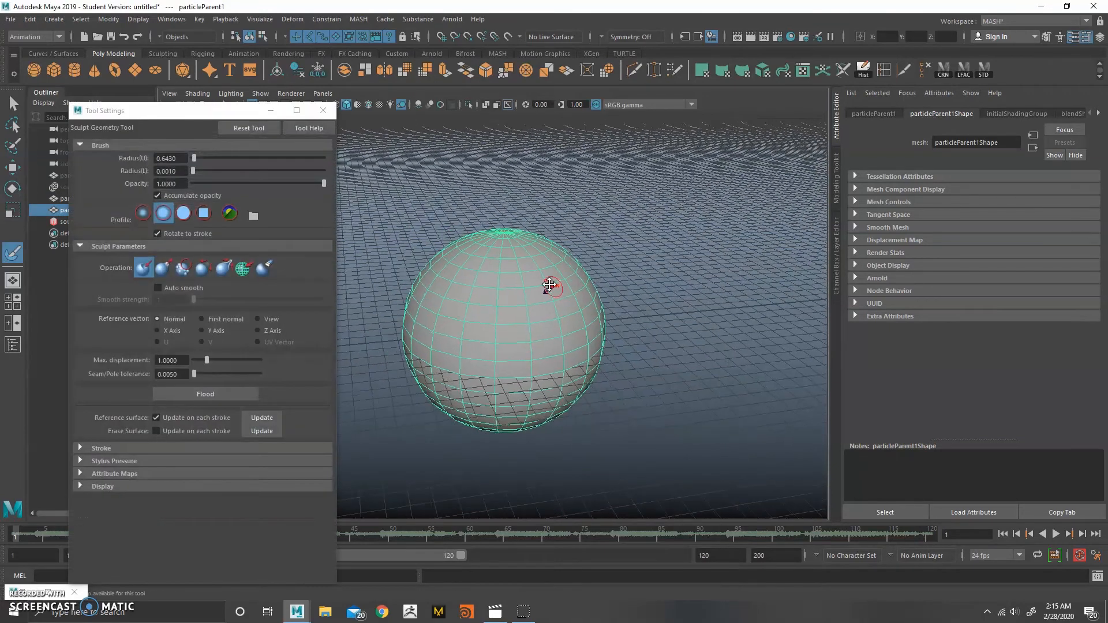
scroll(551, 297, "down", 2)
key("b")
left_click_drag(477, 353, 491, 349)
middle_click_drag(540, 293, 626, 279, "alt")
scroll(601, 280, "down", 3)
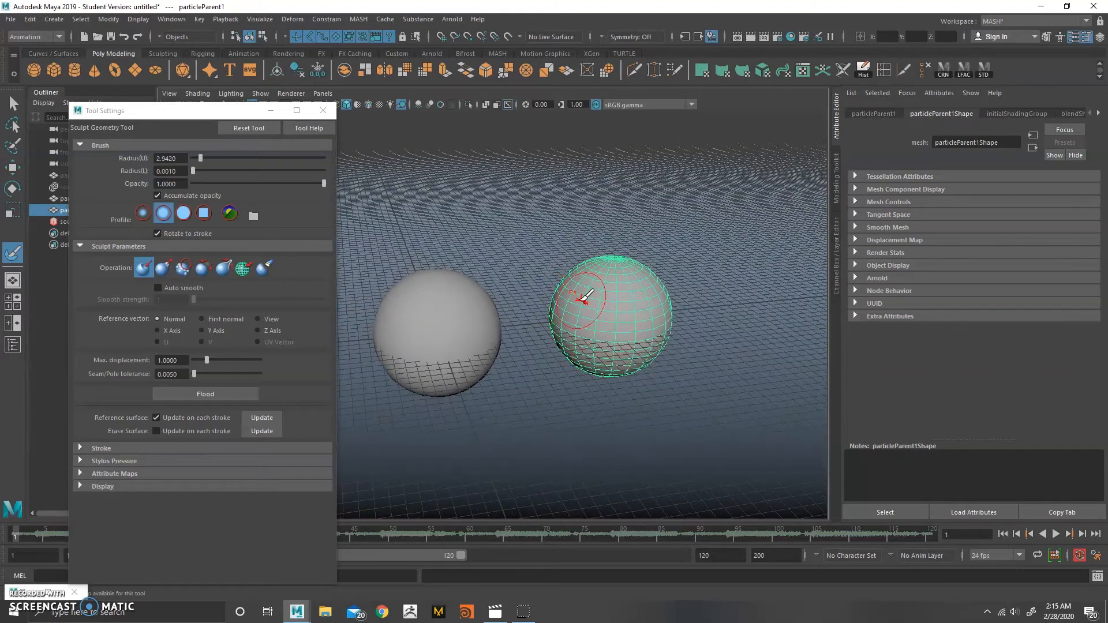
scroll(437, 284, "up", 3)
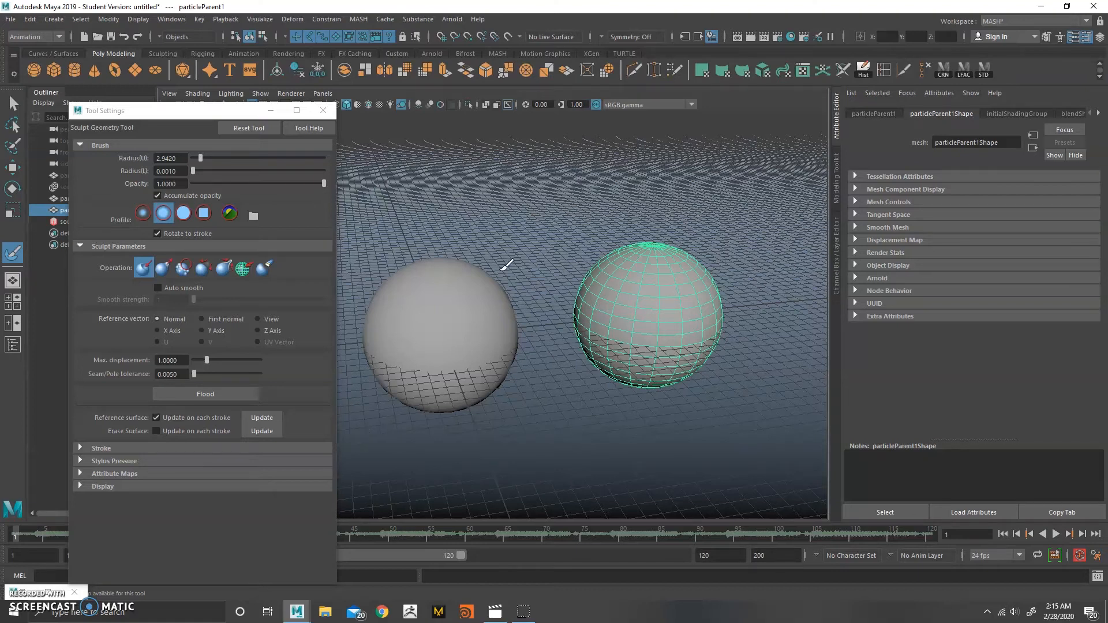
key("f")
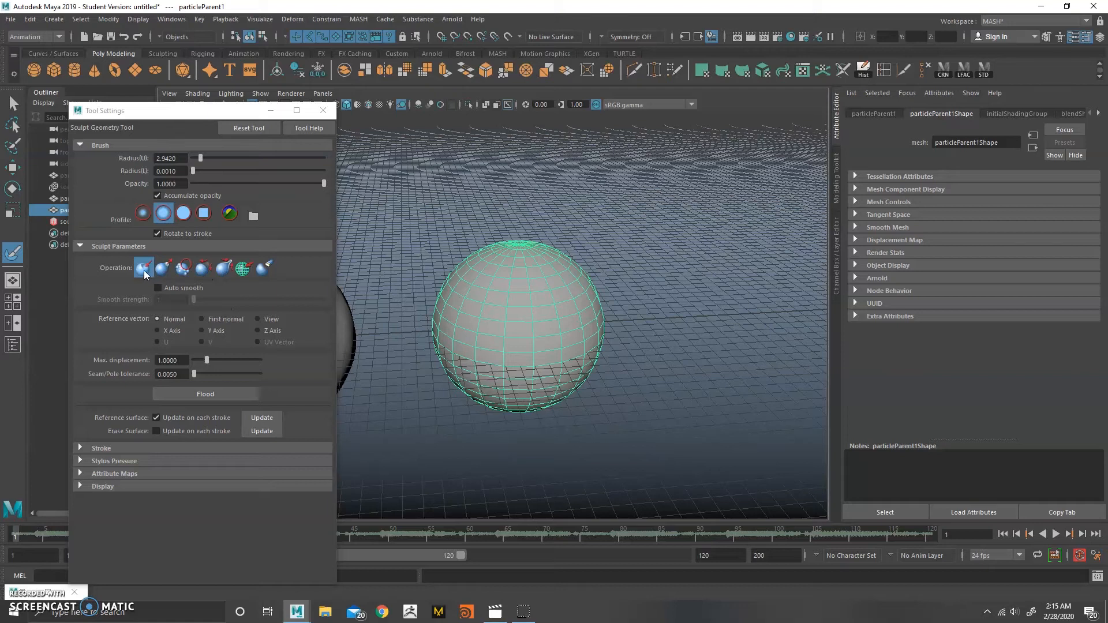
- Using the Pull operation with a brush radius of about 1.53, raise irregular bumps all around particleParent1
mouse_move(556, 366)
left_mouse_down("alt")
mouse_move(531, 325)
mouse_move(524, 334)
mouse_move(560, 322)
mouse_move(553, 314)
mouse_move(478, 301)
left_mouse_up("alt")
left_click(163, 268)
mouse_move(554, 334)
left_mouse_down("alt")
mouse_move(606, 343)
mouse_move(570, 369)
left_mouse_up("alt")
mouse_move(569, 337)
left_mouse_down()
mouse_move(583, 302)
mouse_move(544, 268)
left_mouse_up()
mouse_move(557, 392)
left_mouse_down("alt")
mouse_move(563, 333)
mouse_move(510, 323)
left_mouse_up("alt")
mouse_move(562, 353)
left_mouse_down("alt")
mouse_move(544, 380)
mouse_move(562, 388)
left_mouse_up("alt")
left_click_drag(559, 295, 476, 328, "alt")
mouse_move(461, 306)
left_mouse_down()
mouse_move(438, 329)
mouse_move(456, 361)
left_mouse_up()
mouse_move(482, 393)
left_mouse_down("alt")
mouse_move(487, 334)
mouse_move(453, 329)
mouse_move(480, 317)
mouse_move(467, 346)
mouse_move(403, 369)
left_mouse_up("alt")
mouse_move(433, 323)
left_mouse_down("alt")
mouse_move(485, 296)
mouse_move(476, 352)
left_mouse_up("alt")
left_click_drag(427, 398, 449, 329)
left_click_drag(424, 263, 482, 257)
mouse_move(491, 375)
left_mouse_down("alt")
mouse_move(506, 321)
mouse_move(490, 280)
left_mouse_up("alt")
mouse_move(445, 323)
left_mouse_down()
mouse_move(430, 346)
mouse_move(478, 357)
mouse_move(488, 417)
left_mouse_up()
mouse_move(500, 326)
left_mouse_down("alt")
mouse_move(506, 398)
mouse_move(462, 282)
mouse_move(505, 237)
left_mouse_up("alt")
mouse_move(471, 288)
left_mouse_down("alt")
mouse_move(434, 344)
mouse_move(476, 294)
left_mouse_up("alt")
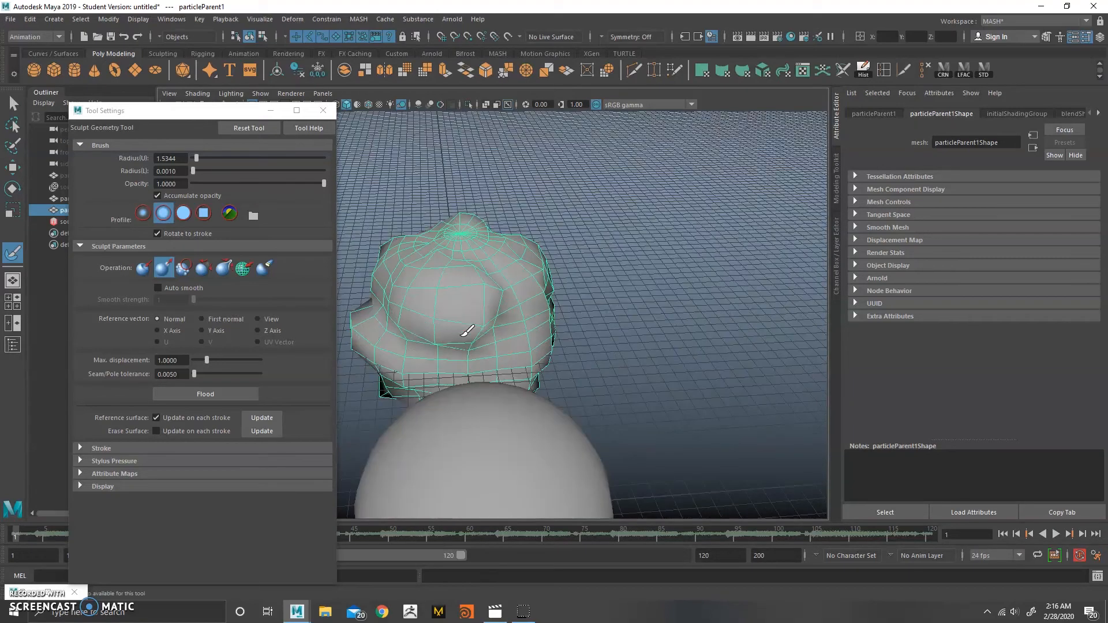
left_click_drag(463, 333, 530, 334, "alt")
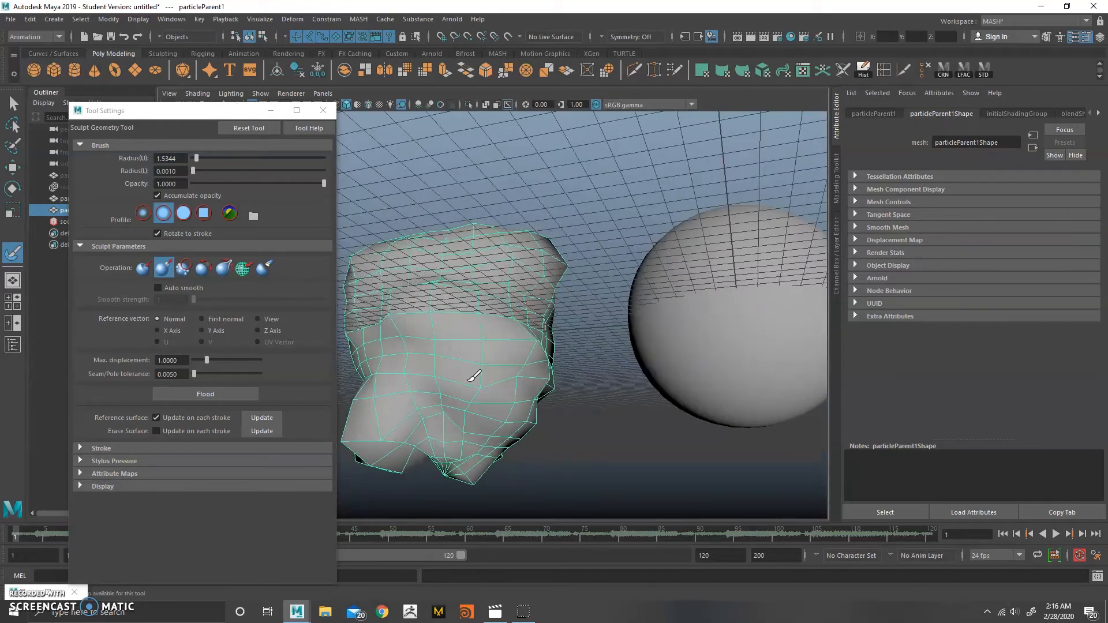
left_click_drag(473, 376, 553, 366, "alt")
left_click_drag(480, 411, 415, 321, "alt")
- Switch the sculpting operation to Push and work dents between the bumps of particleParent1
left_click(143, 267)
left_click_drag(508, 318, 551, 314, "alt")
left_click_drag(490, 349, 470, 300, "alt")
left_click_drag(499, 404, 528, 357, "alt")
left_click_drag(610, 381, 580, 385, "alt")
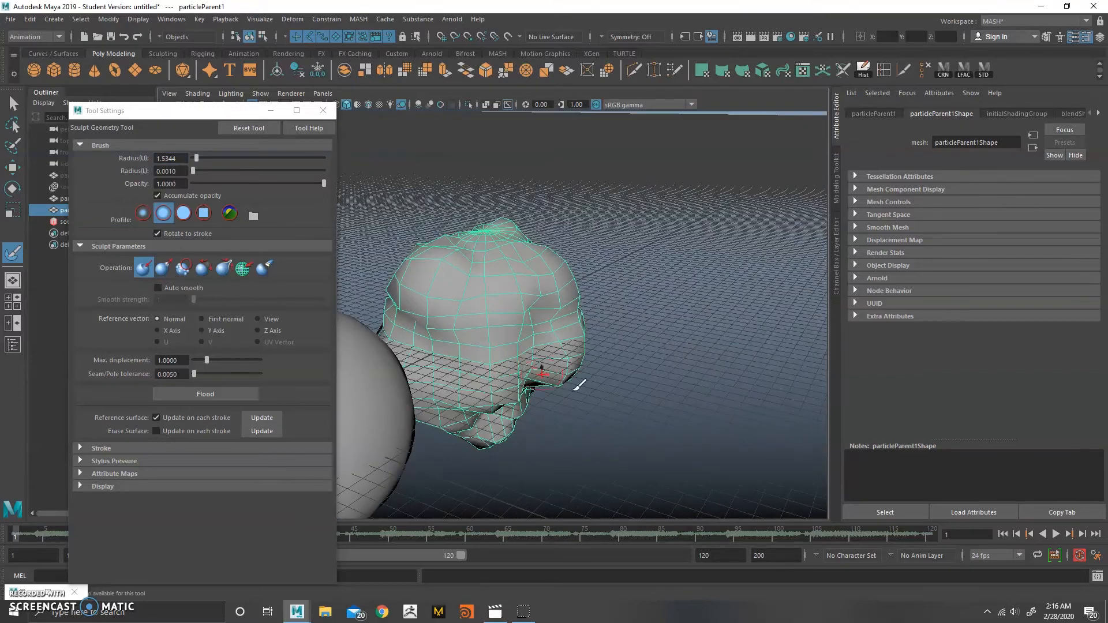
left_click_drag(465, 306, 519, 323, "alt")
left_click_drag(482, 291, 503, 466, "alt")
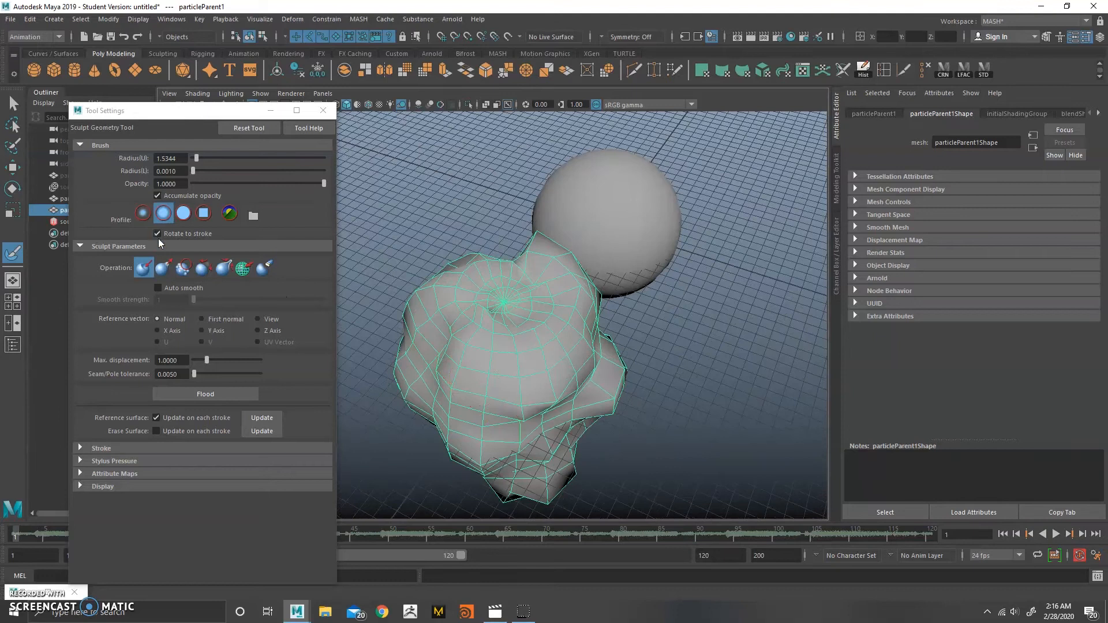
left_click_drag(611, 341, 574, 281, "alt")
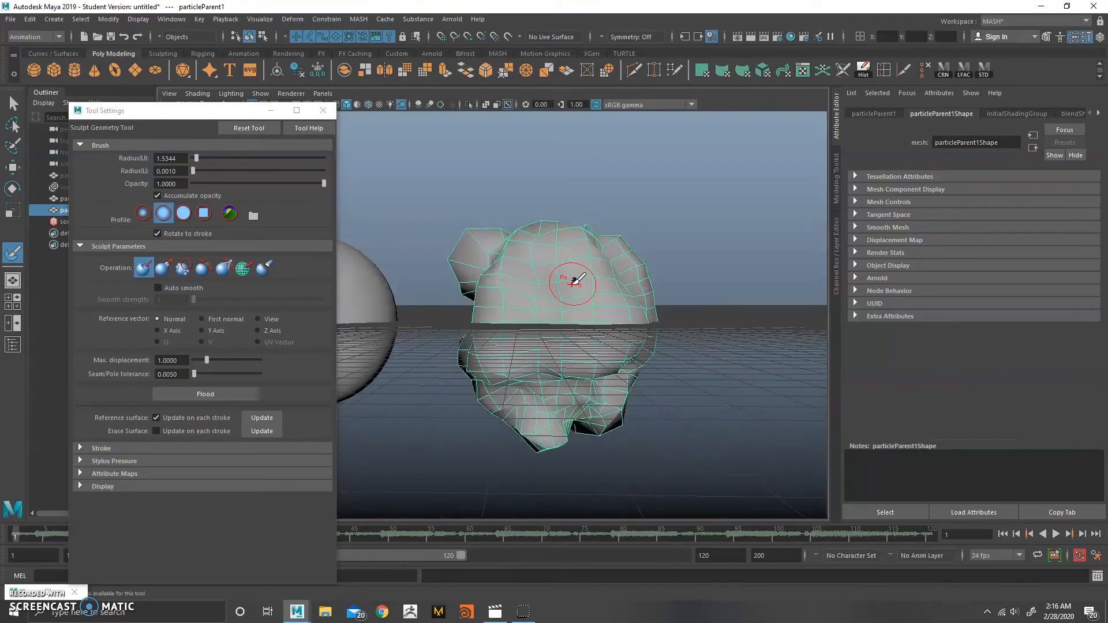
- Pull more bumps out of particleParent1 until it is lumpy on every side, leave the sculpting tool and close its settings
left_click(163, 267)
mouse_move(567, 327)
left_mouse_down()
mouse_move(589, 319)
mouse_move(540, 332)
left_mouse_up()
left_click_drag(589, 265, 617, 271)
mouse_move(614, 300)
left_mouse_down("alt")
mouse_move(567, 326)
mouse_move(522, 326)
left_mouse_up("alt")
mouse_move(430, 341)
left_mouse_down()
mouse_move(423, 304)
mouse_move(647, 334)
left_mouse_up()
mouse_move(541, 356)
left_mouse_down()
mouse_move(503, 314)
mouse_move(626, 325)
left_mouse_up()
left_click_drag(510, 298, 491, 300)
mouse_move(502, 289)
left_mouse_down("alt")
mouse_move(546, 258)
mouse_move(539, 352)
mouse_move(547, 286)
mouse_move(608, 262)
mouse_move(539, 250)
mouse_move(432, 262)
mouse_move(566, 343)
left_mouse_up("alt")
left_click_drag(453, 265, 456, 323, "alt")
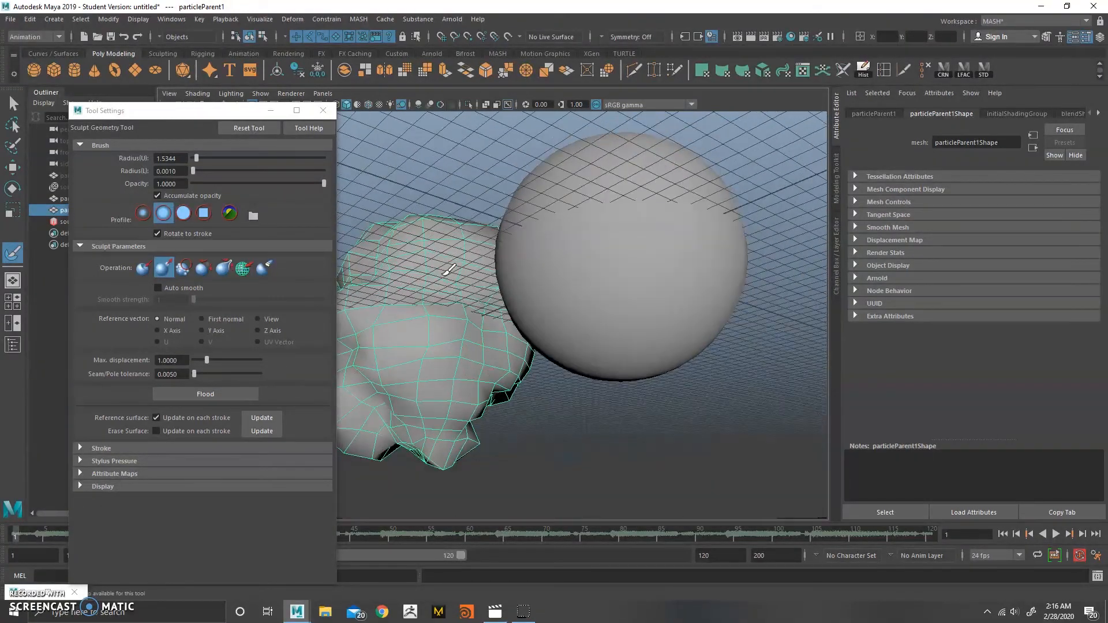
mouse_move(426, 388)
left_mouse_down("alt")
mouse_move(536, 346)
mouse_move(566, 317)
left_mouse_up("alt")
left_click_drag(540, 253, 577, 258)
mouse_move(564, 345)
left_mouse_down("alt")
mouse_move(617, 291)
mouse_move(499, 269)
left_mouse_up("alt")
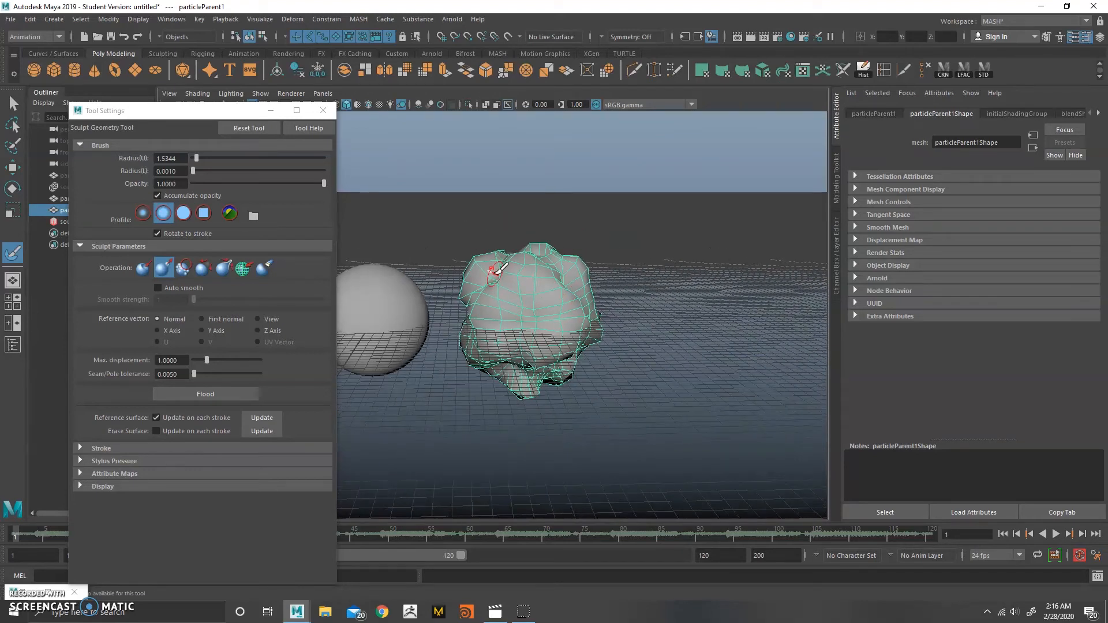
key("w")
left_click_drag(446, 197, 459, 245, "alt")
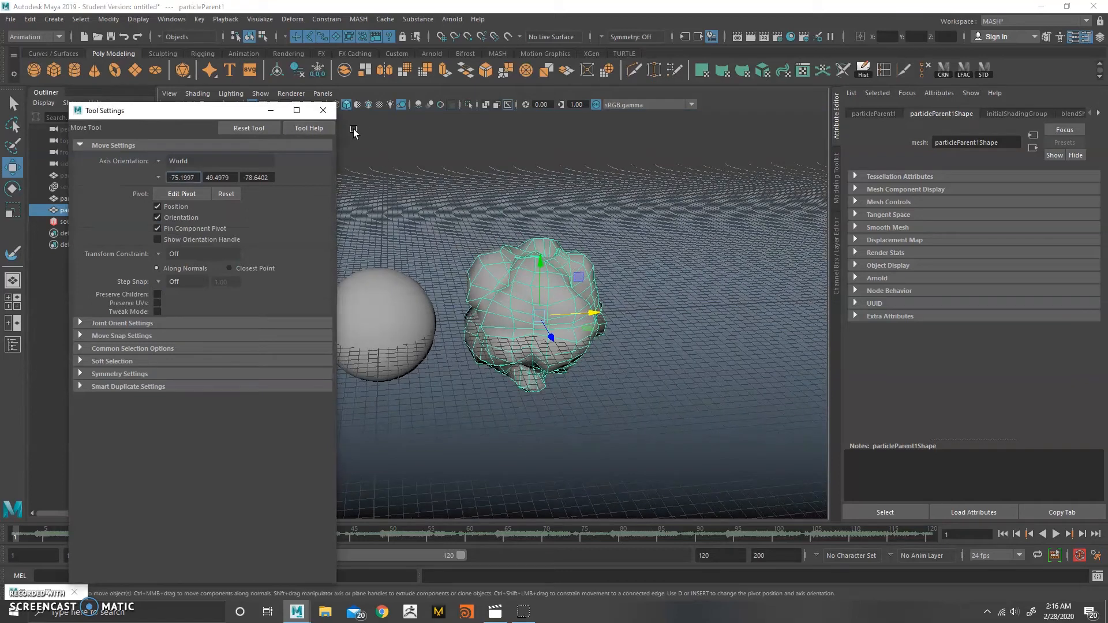
left_click(322, 110)
left_click(619, 339)
- Select all vertices of the sculpted particleParent1 mesh, scale them up slightly and clear the selection
left_click_drag(619, 340, 663, 295, "alt")
left_click(539, 301)
right_click_drag(712, 300, 640, 286)
left_click_drag(613, 282, 618, 258, "alt")
left_click_drag(675, 193, 404, 410)
key("r")
left_click_drag(535, 322, 559, 317)
key("w")
left_click(671, 251)
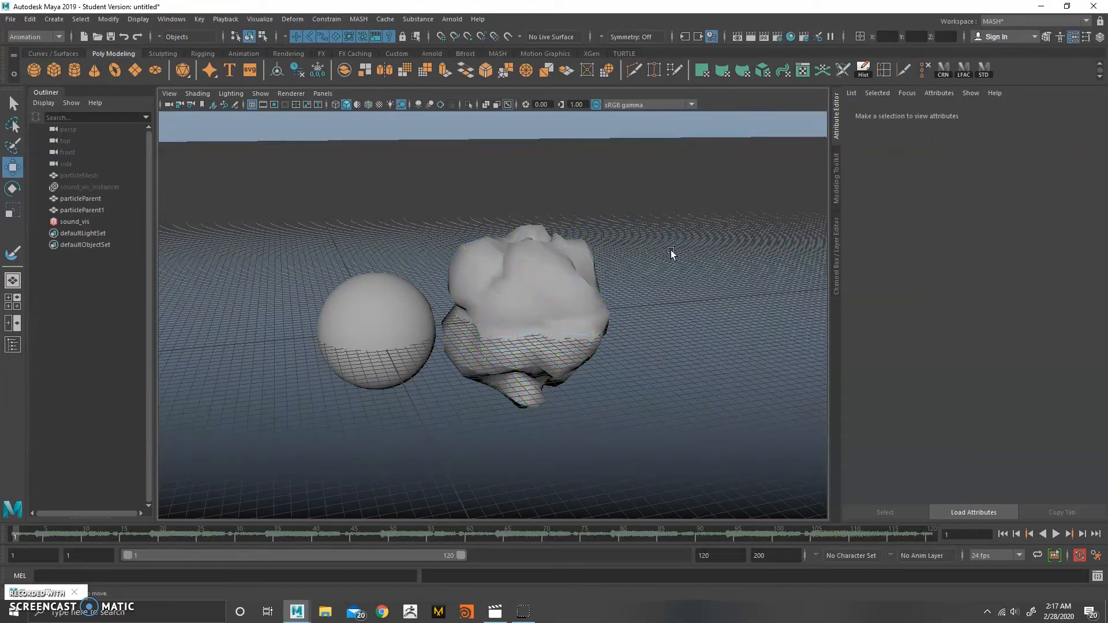
- Hide the viewport grid and view the plain sphere beside its sculpted copy
left_click_drag(671, 252, 489, 266, "alt")
left_click(252, 105)
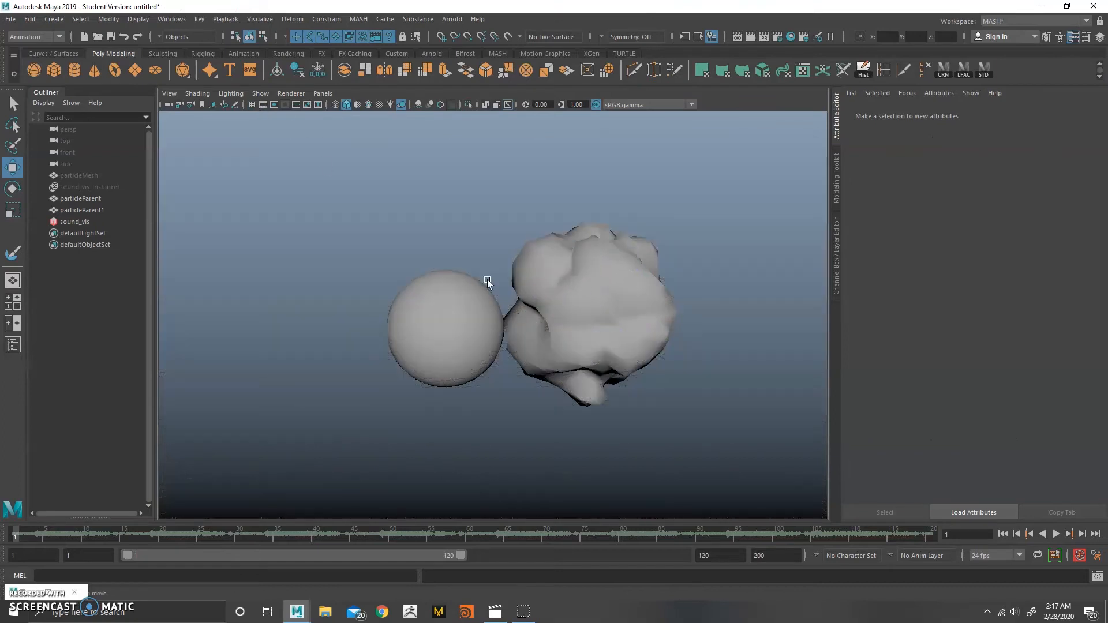
right_click_drag(489, 283, 639, 341, "alt")
left_click_drag(639, 341, 606, 291, "alt")
right_click_drag(606, 291, 541, 265, "alt")
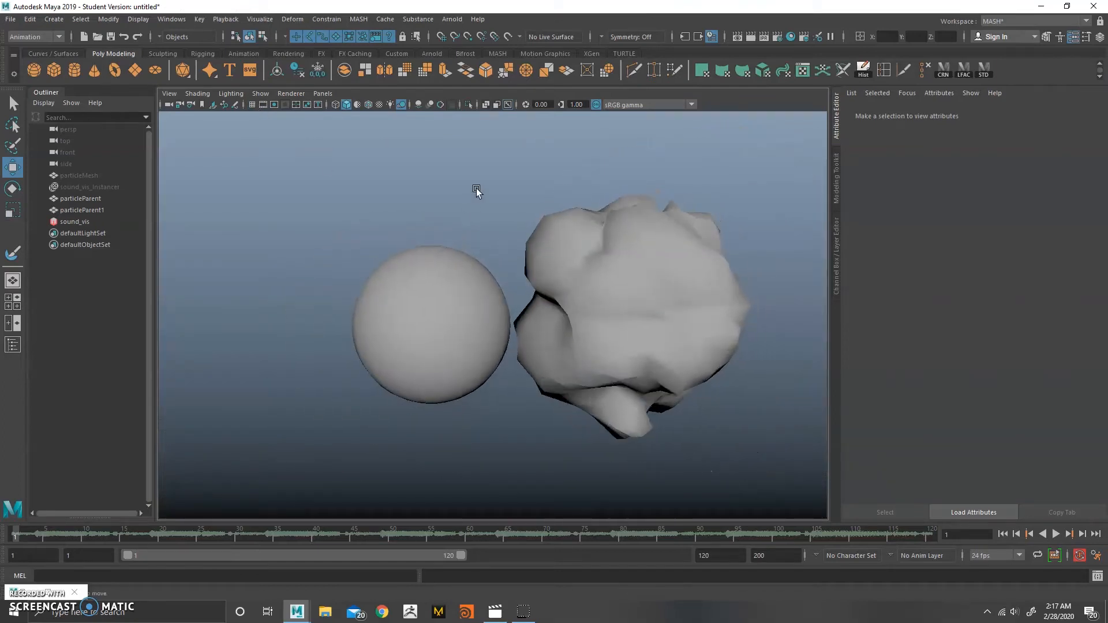
- Show the blendShape1 channels of particleParent and try out the particleParent1 weight, leaving it at 0
left_click_drag(476, 188, 508, 288)
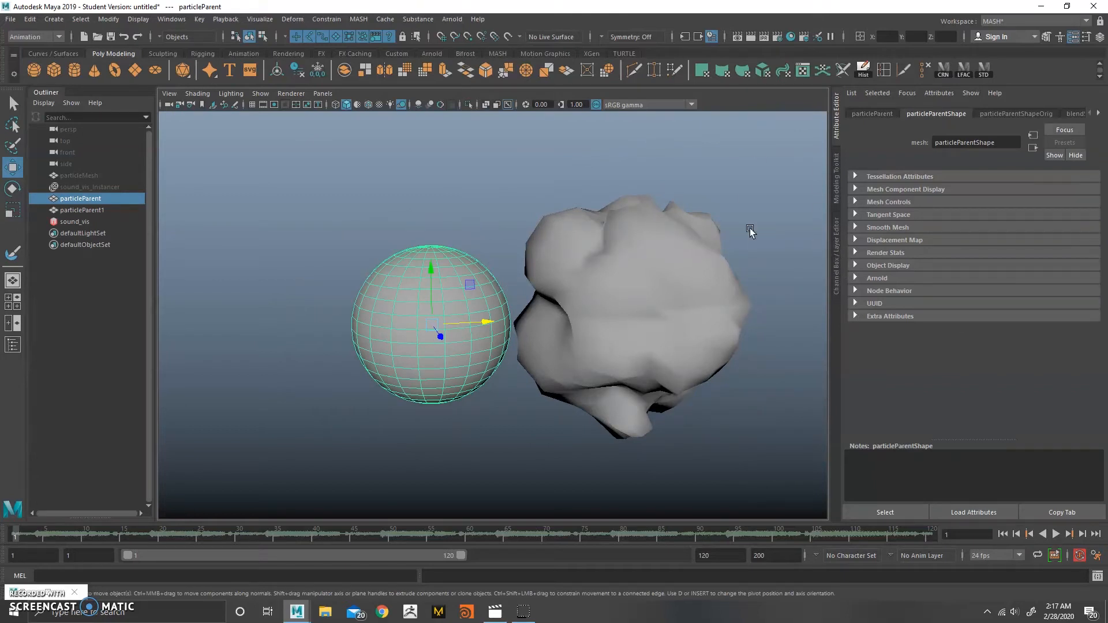
left_click_drag(837, 260, 835, 259)
left_click(835, 264)
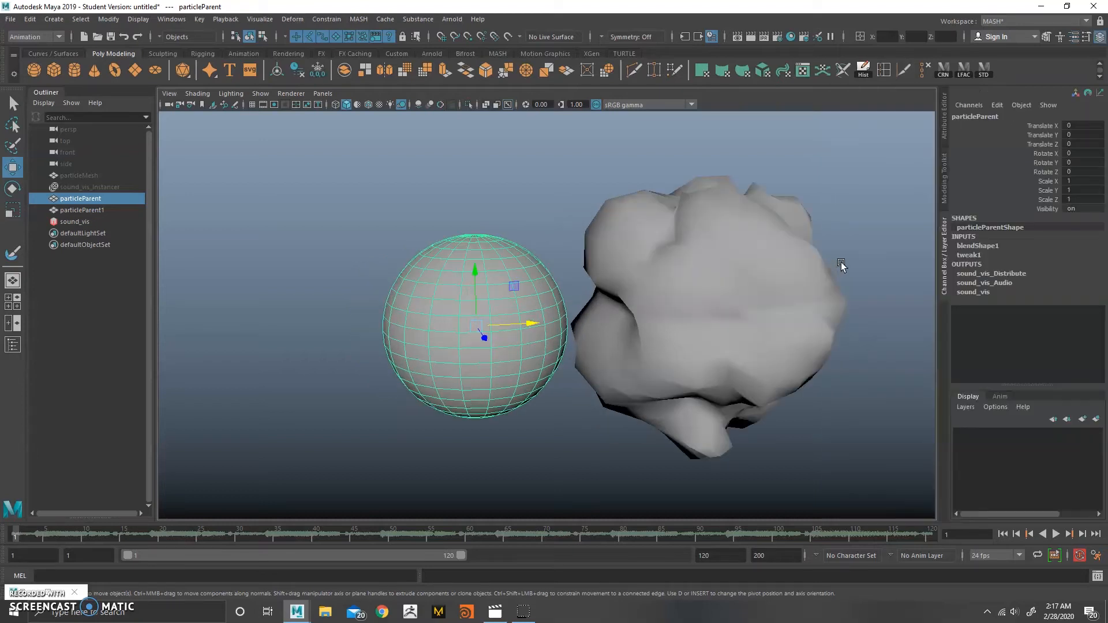
left_click(981, 245)
mouse_move(1085, 262)
left_mouse_down()
mouse_move(1099, 262)
mouse_move(1073, 263)
left_mouse_up()
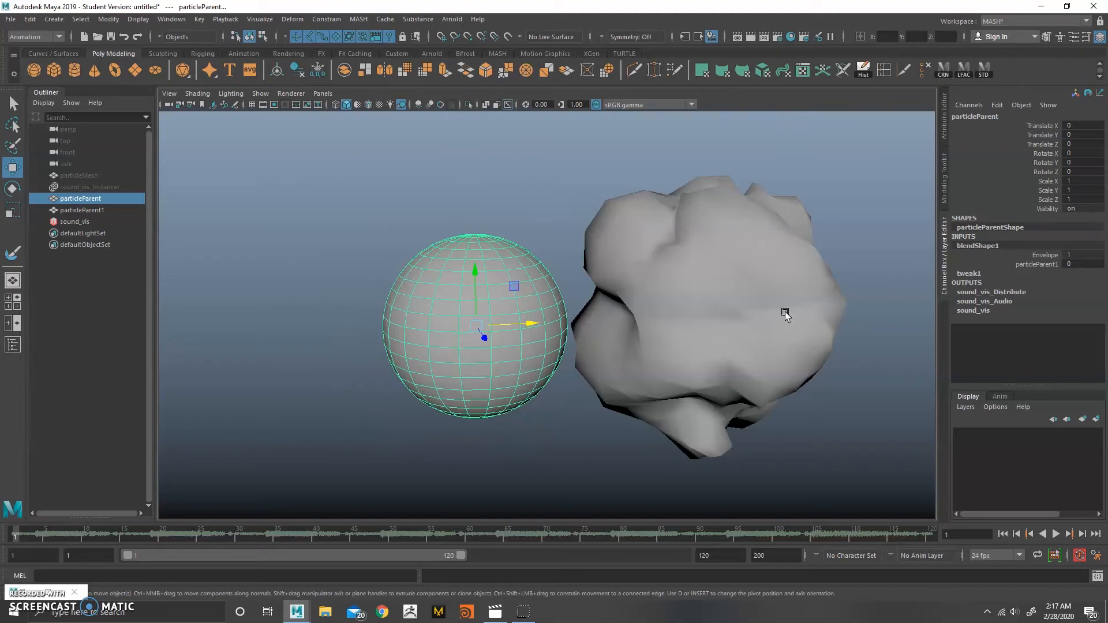
left_click_drag(555, 194, 557, 374, "alt")
left_click_drag(624, 219, 619, 213, "alt")
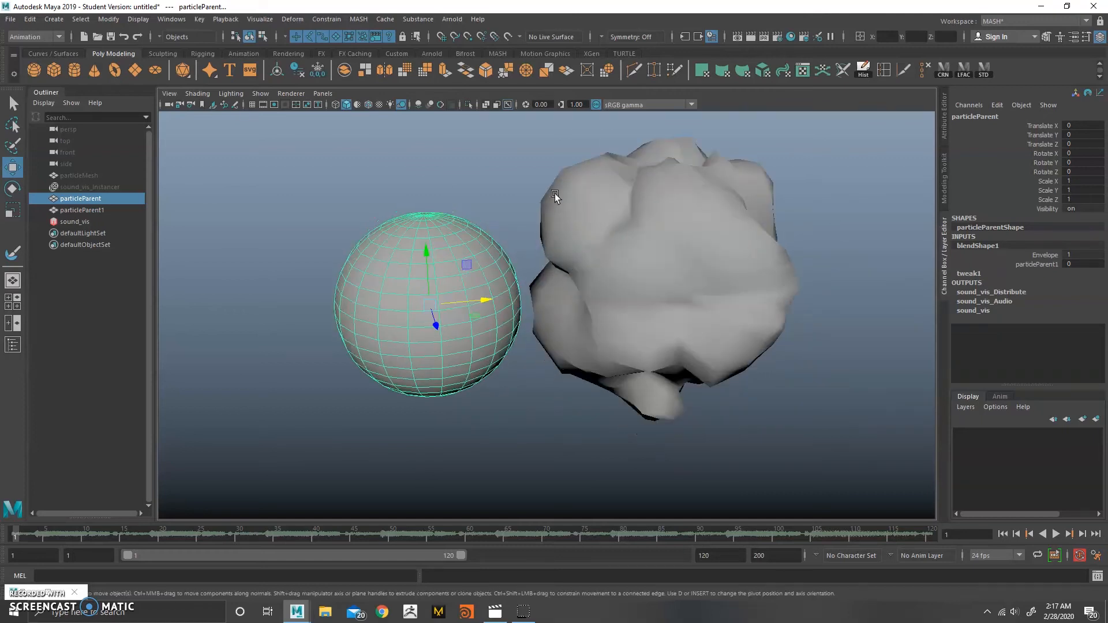
- Hide the sculpted particleParent1 mesh so that only the original sphere is displayed
left_click(660, 293)
key("ctrl+h")
left_click(529, 324)
right_click_drag(530, 324, 490, 263, "alt")
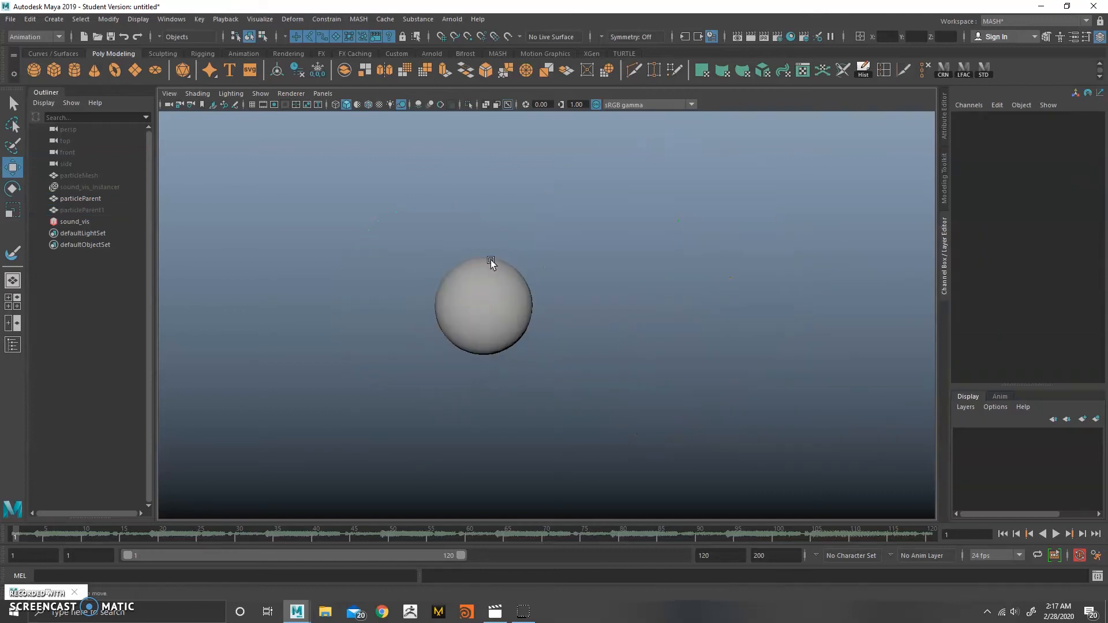
left_click_drag(490, 262, 369, 281, "alt")
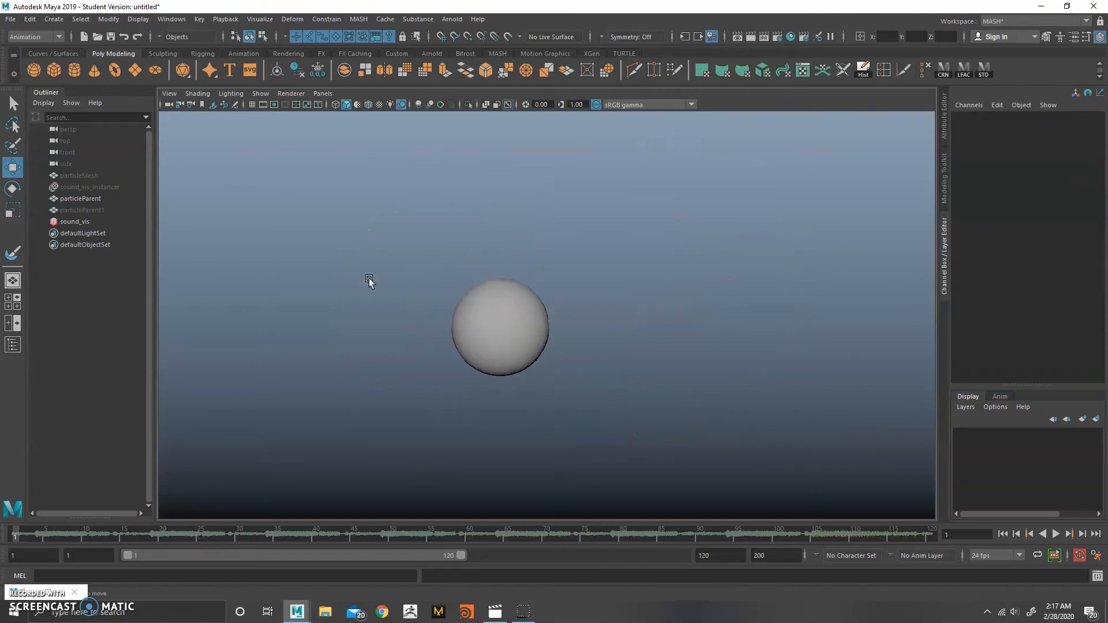
- Unhide sound_vis_Instancer so the particles are displayed on the sphere again
left_click(92, 187)
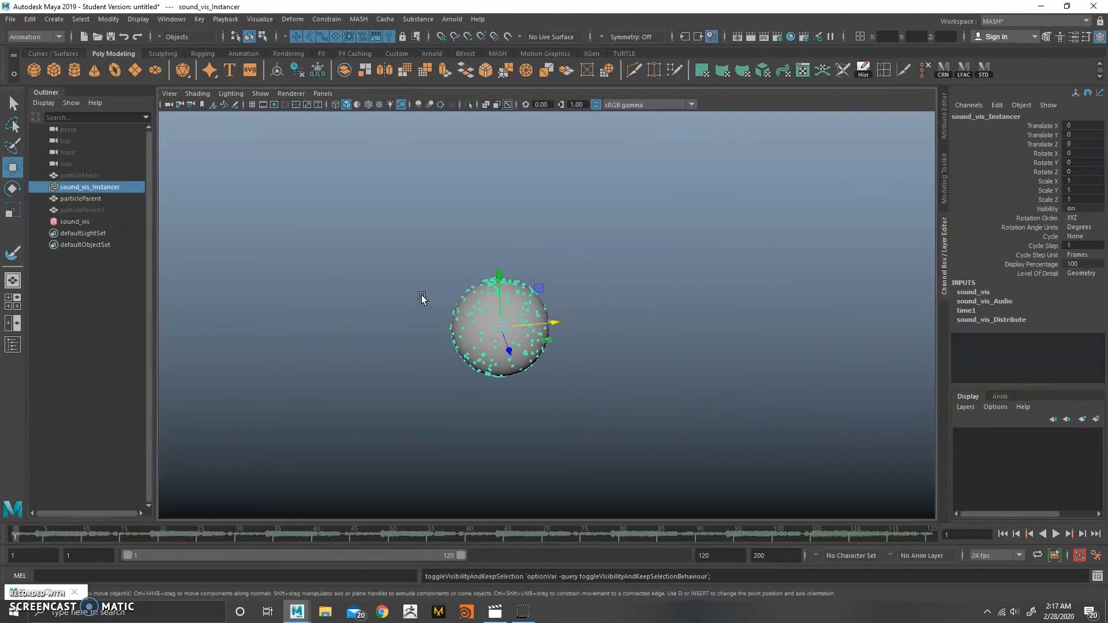
left_click(439, 259)
right_click_drag(440, 259, 657, 311, "alt")
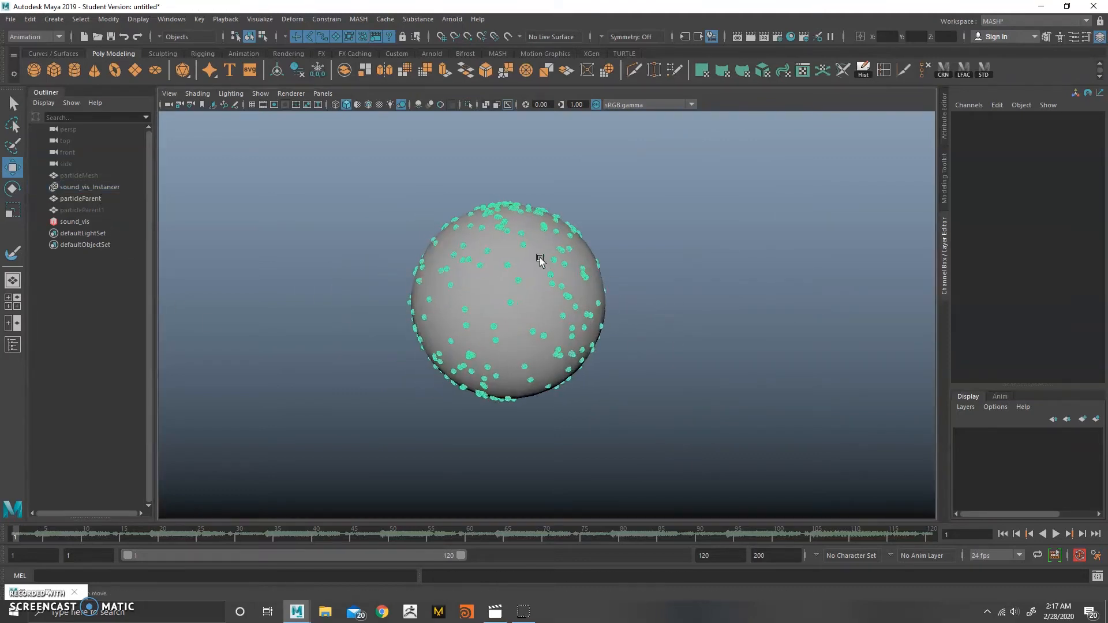
- Open the Node Editor with the sound_vis node in the graph and expand the node to list its attributes
left_click(93, 222)
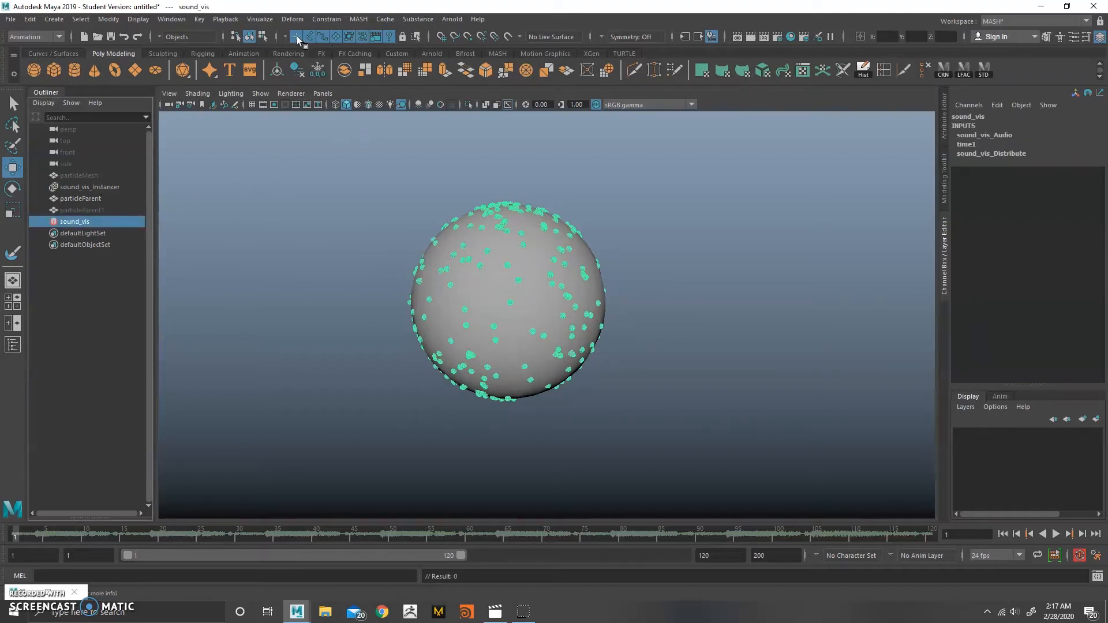
left_click(180, 22)
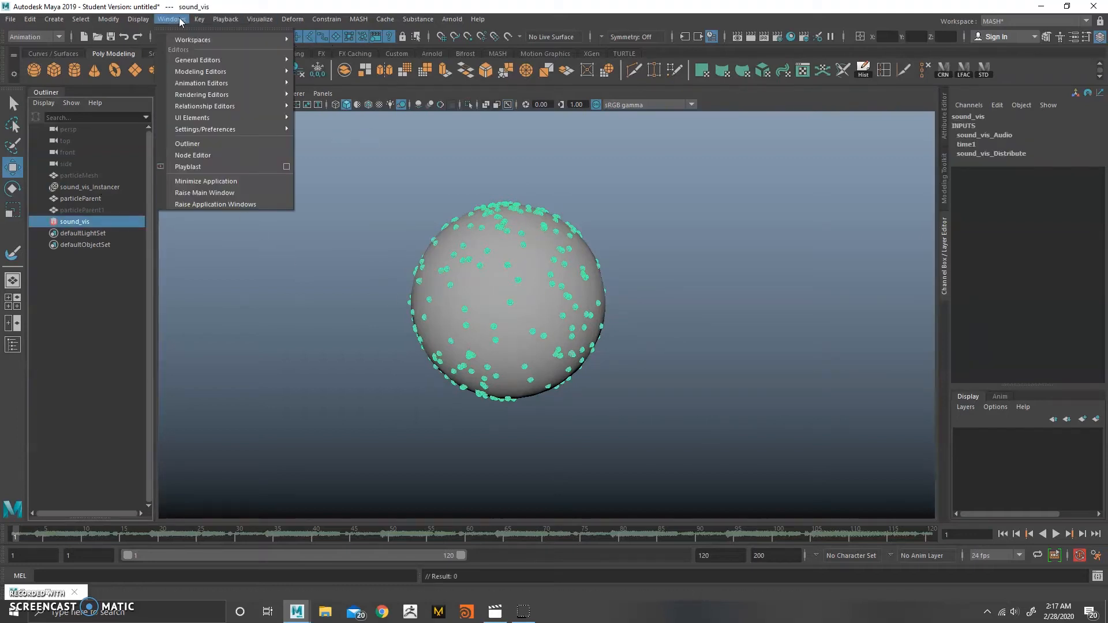
left_click(197, 154)
left_click_drag(292, 286, 790, 167)
key("3")
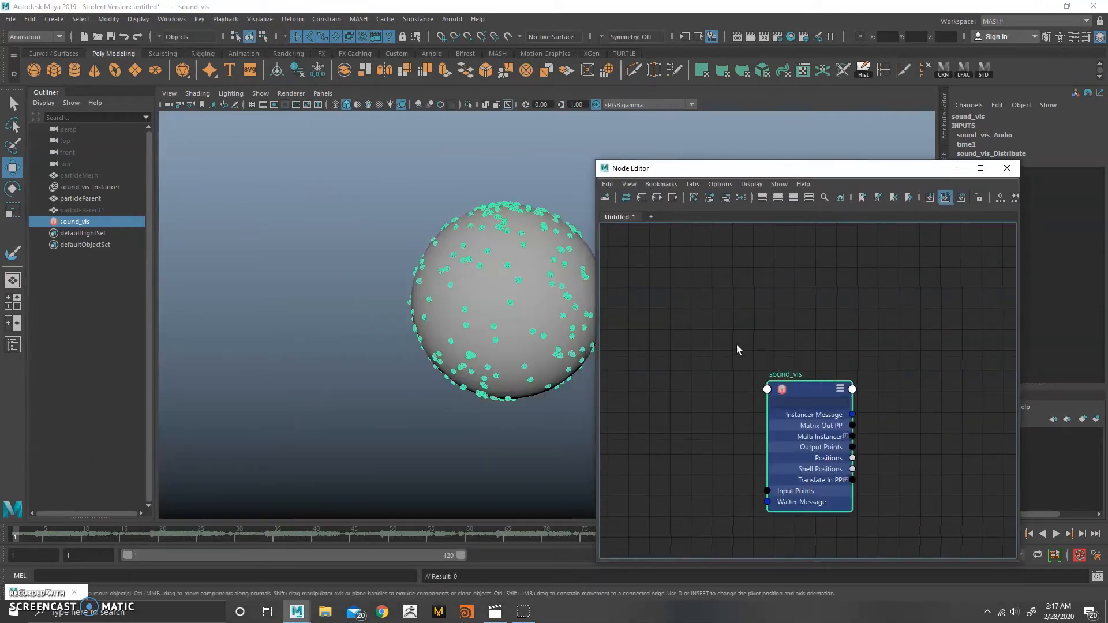
left_click_drag(808, 389, 745, 268)
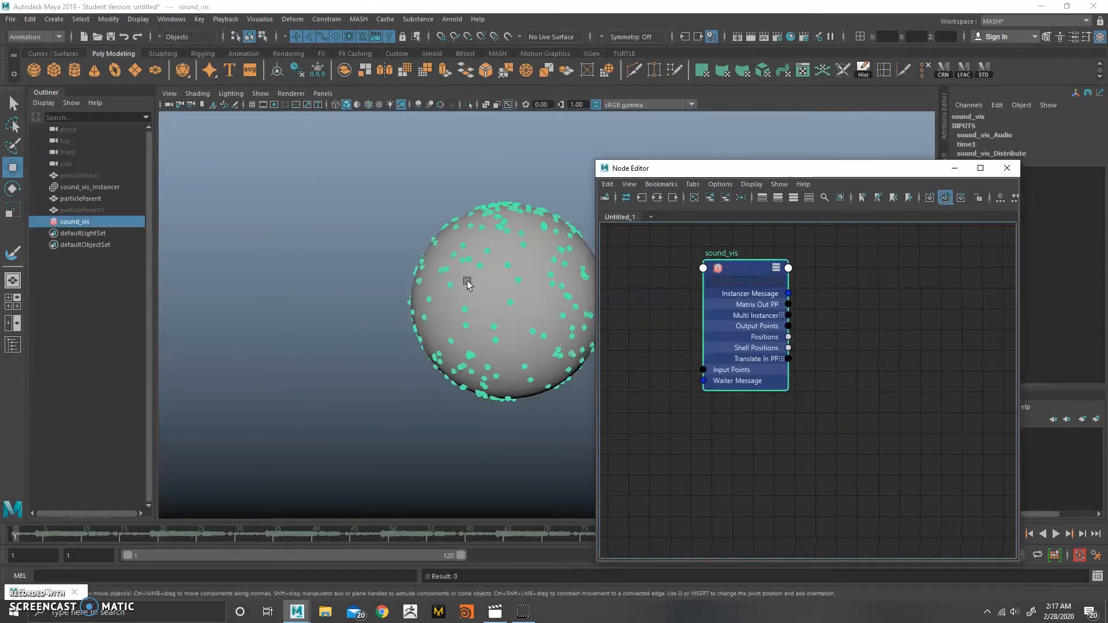
middle_click_drag(806, 287, 641, 290, "alt")
left_click(791, 278)
scroll(791, 279, "down", 3)
middle_click_drag(721, 275, 752, 305, "alt")
scroll(737, 310, "up", 1)
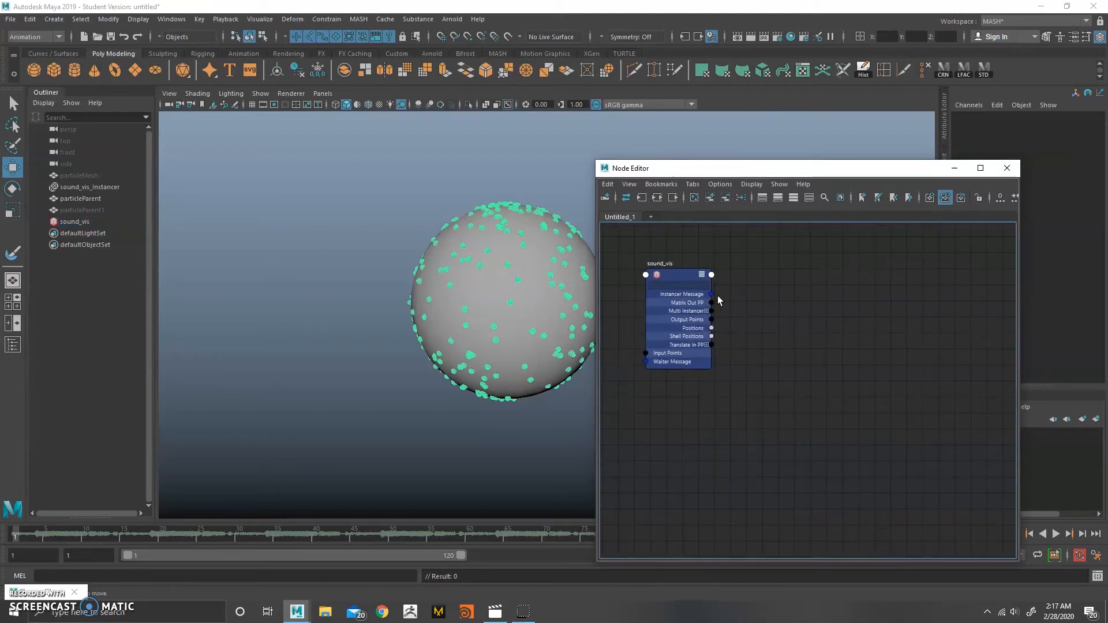
- Move the Node Editor clear of the channels and add the sound_vis_Audio input of sound_vis to the graph
left_click_drag(707, 172, 180, 298)
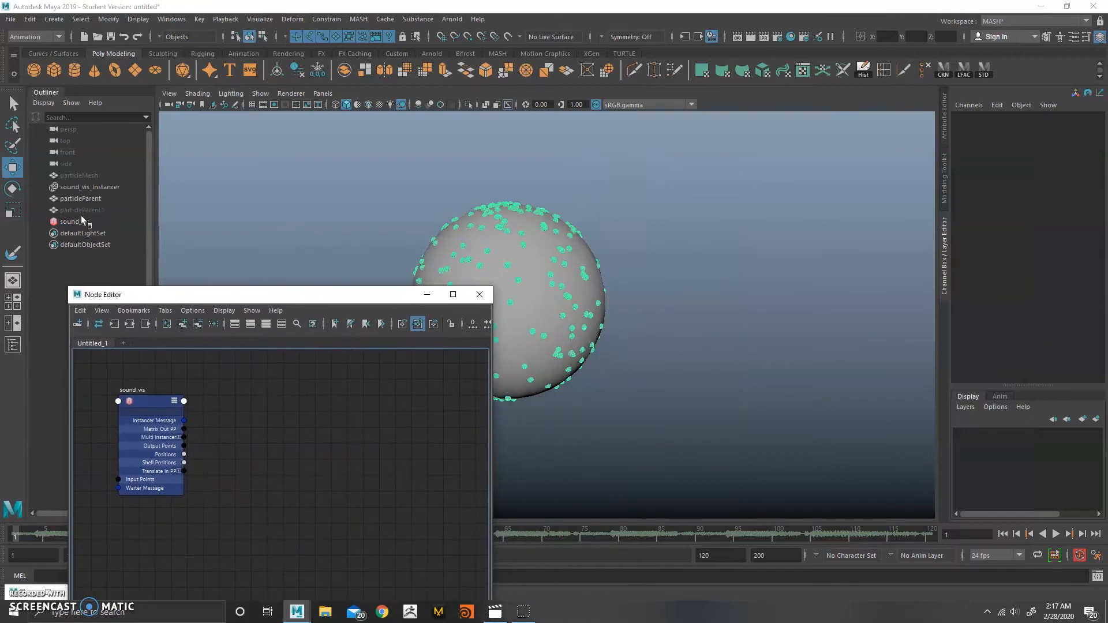
left_click(84, 221)
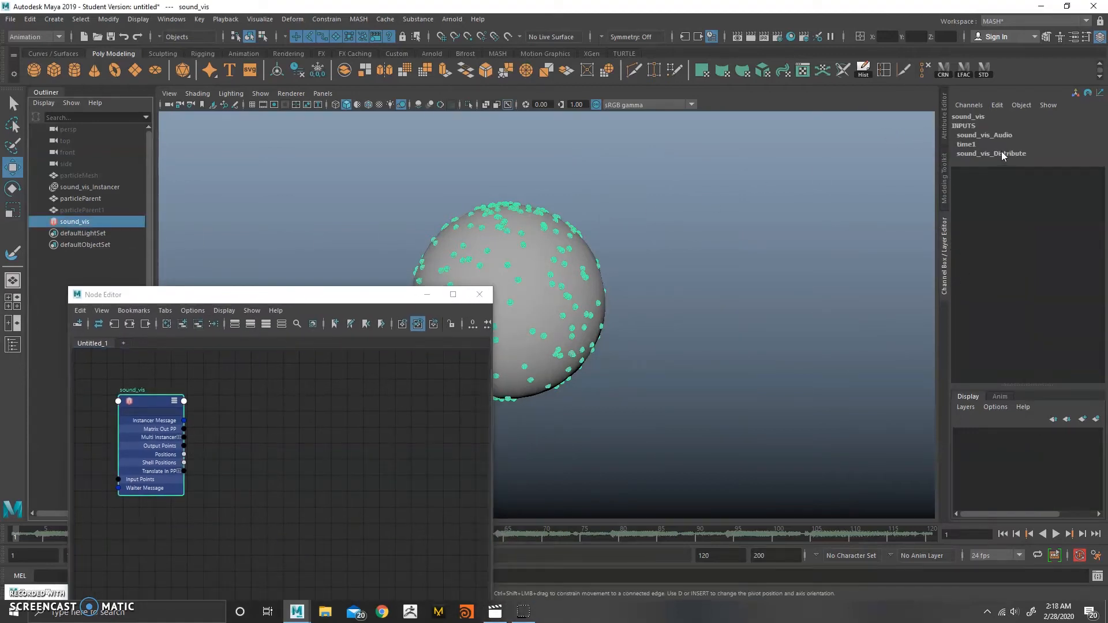
left_click(1004, 136)
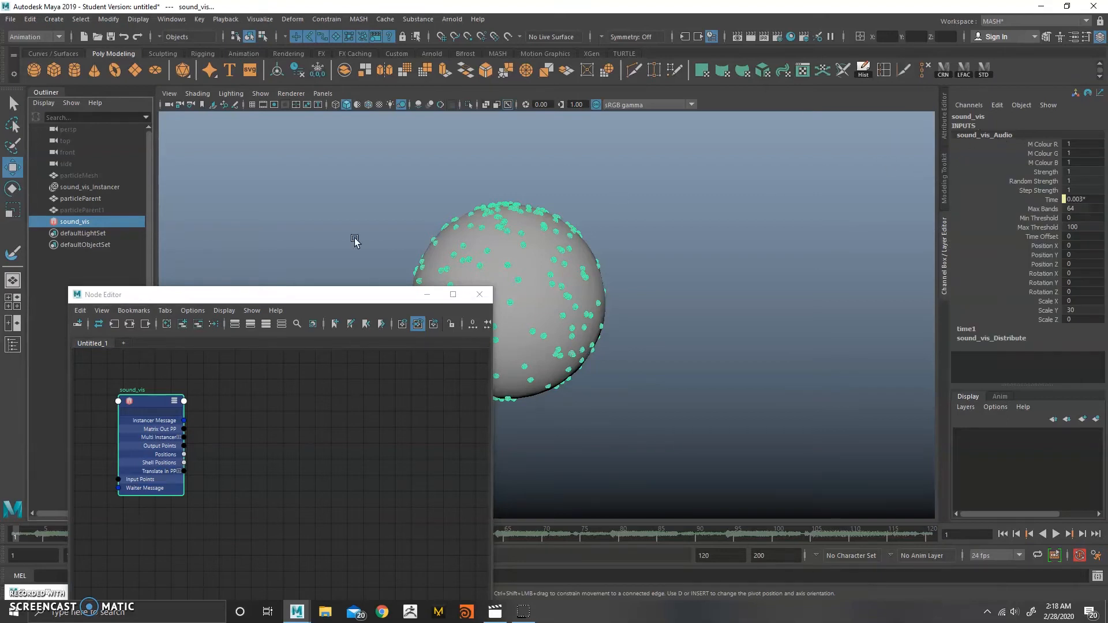
left_click(183, 325)
left_click_drag(230, 296, 223, 241)
scroll(275, 367, "down", 2)
right_click_drag(274, 367, 271, 368, "alt")
middle_click_drag(317, 386, 289, 424, "alt")
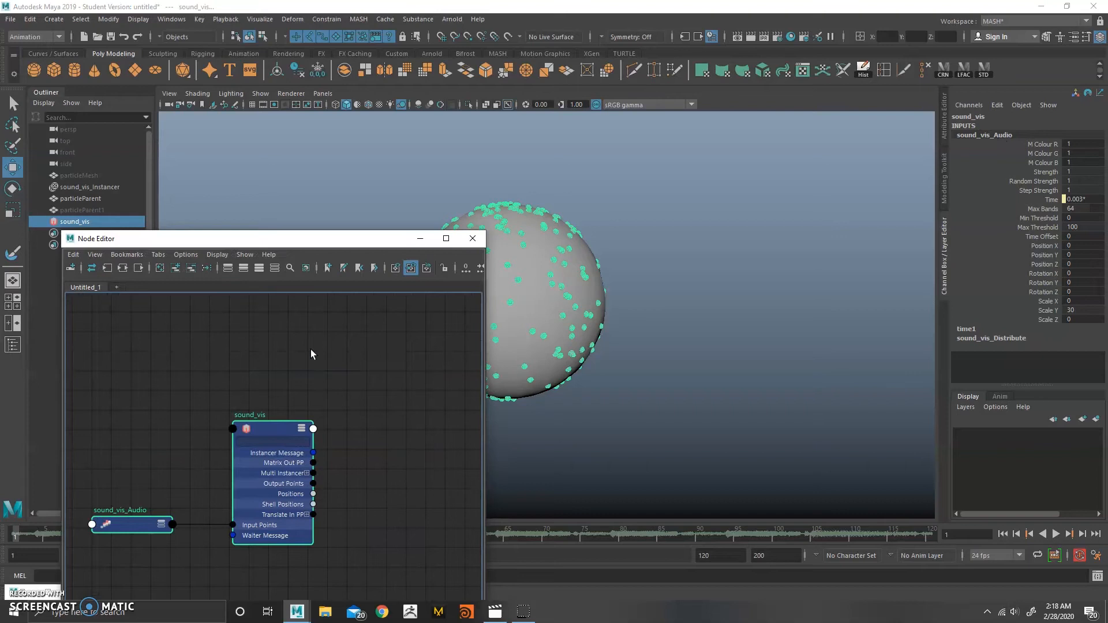
- Add particleParent's blendShape1 input to the node graph and remove the particleParent transform and shape nodes from it
left_click(84, 198)
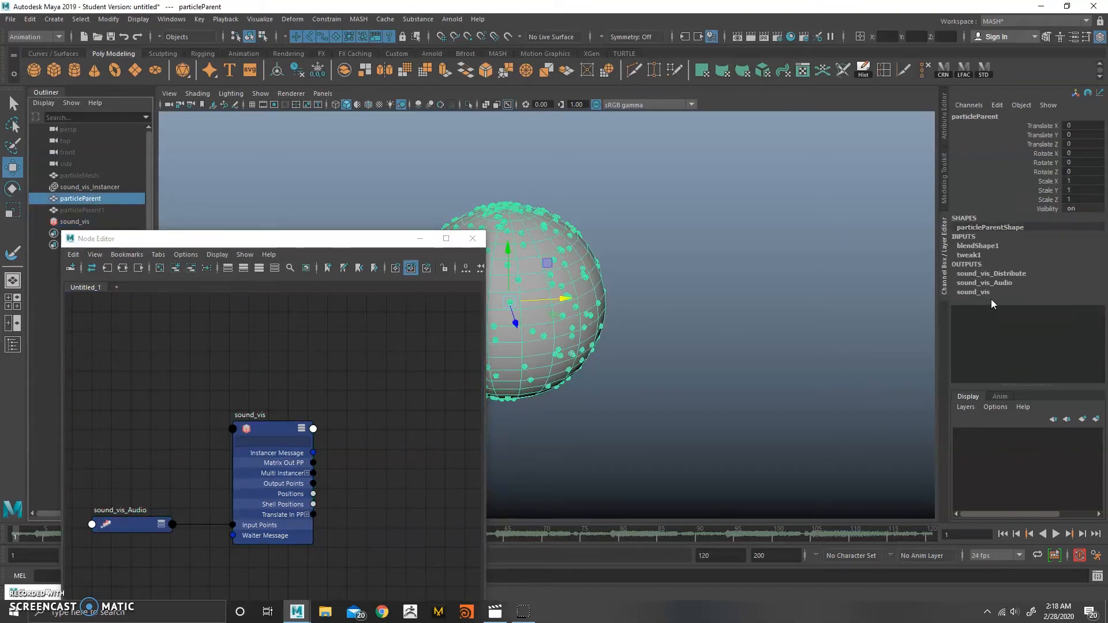
left_click(995, 246)
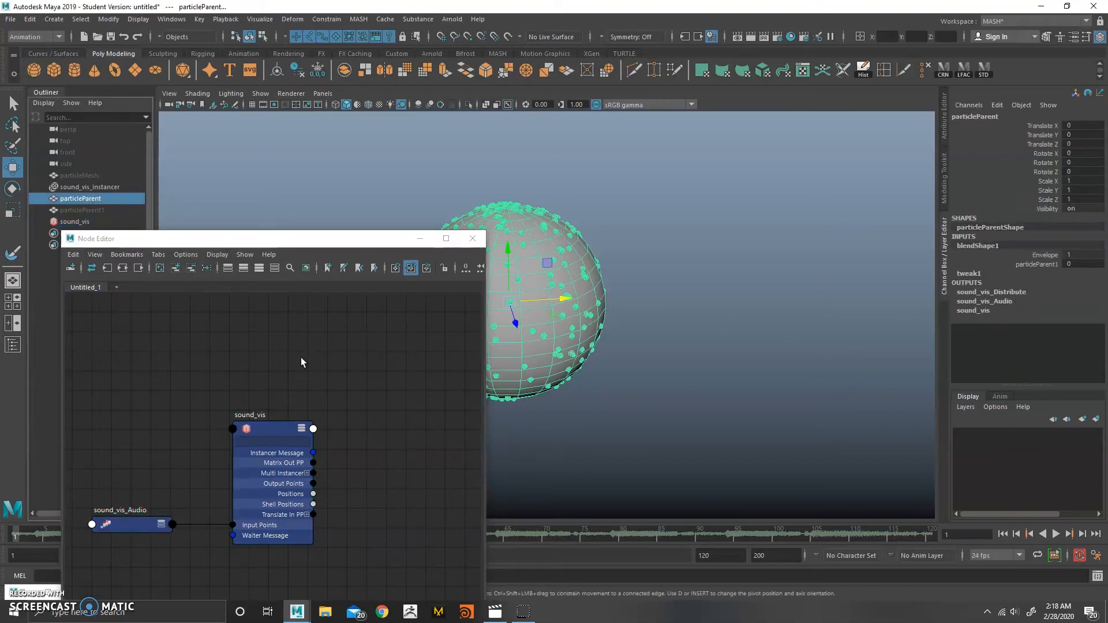
left_click(176, 267)
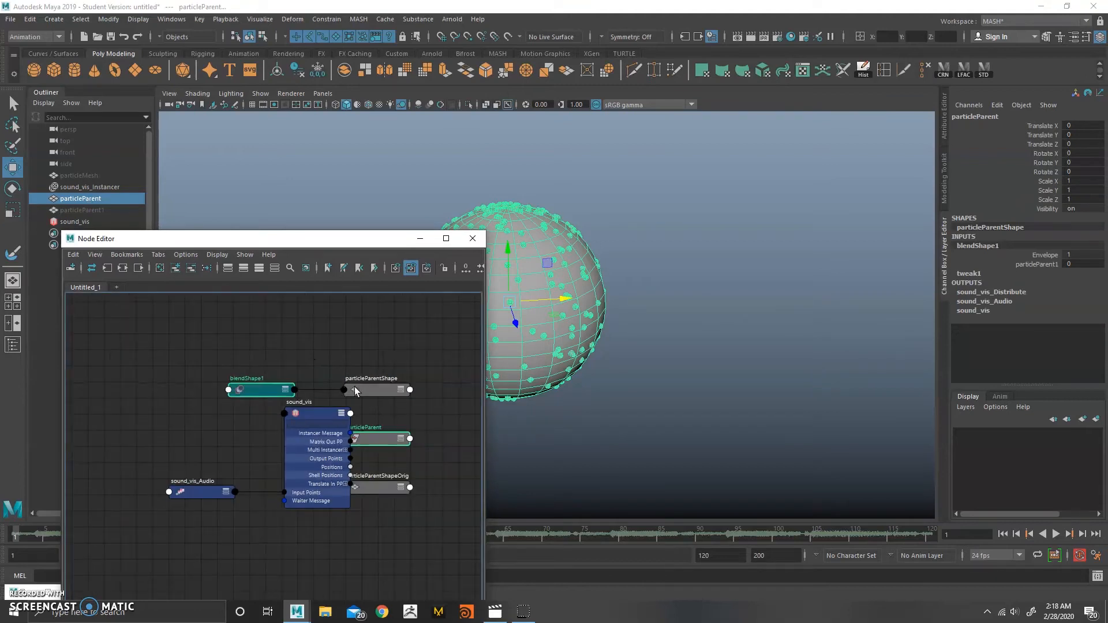
left_click(387, 478)
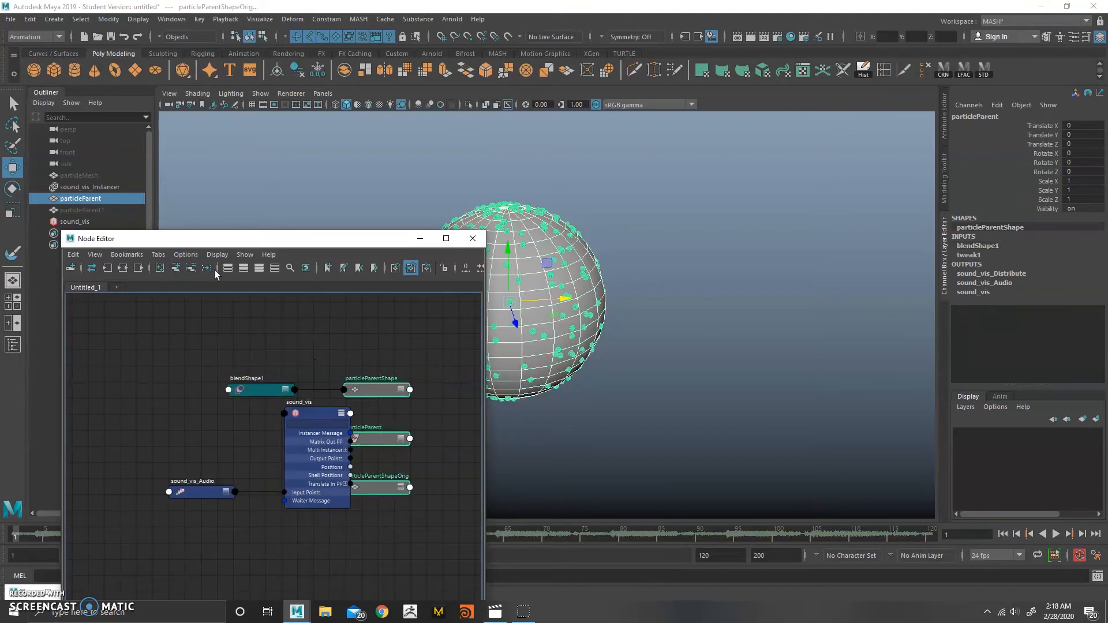
left_click(191, 268)
- Move blendShape1 clear of the other nodes and expand both blendShape1 and sound_vis_Audio to list their attributes
left_click_drag(251, 388, 447, 418)
key("3")
left_click(333, 413)
left_click(194, 494)
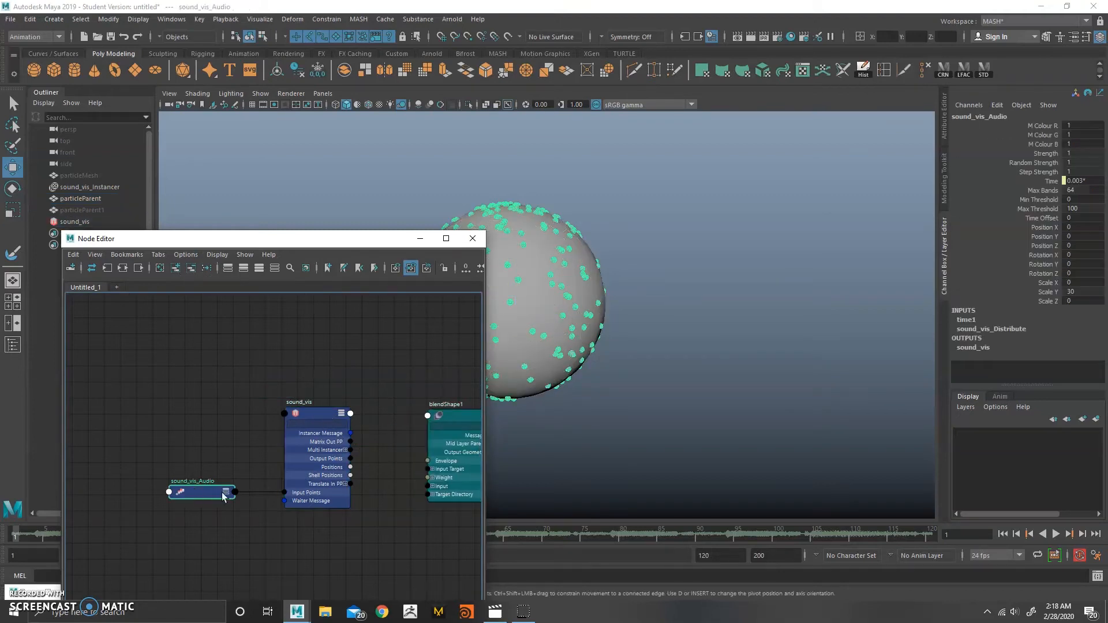
key("3")
- Rearrange the graph so sound_vis_Audio sits between sound_vis on one side and blendShape1 on the other
left_click_drag(313, 452, 145, 371)
left_click(196, 495)
left_click_drag(197, 491, 280, 384)
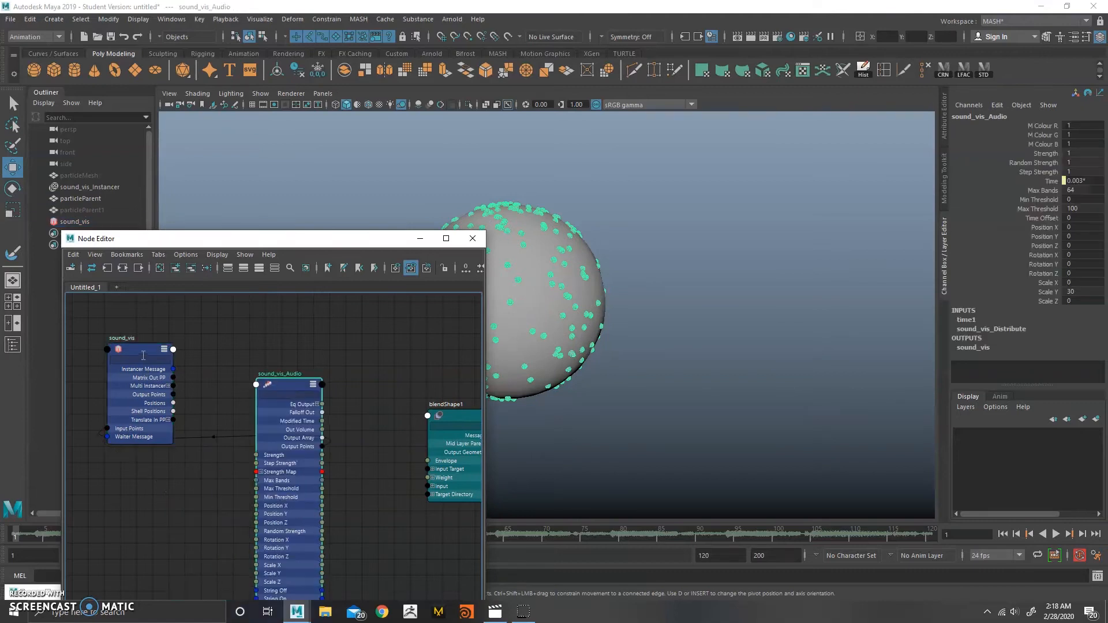
left_click_drag(139, 350, 160, 401)
middle_click_drag(322, 374, 251, 331, "alt")
scroll(317, 376, "down", 2)
left_click_drag(219, 345, 245, 371)
left_click_drag(369, 373, 376, 368)
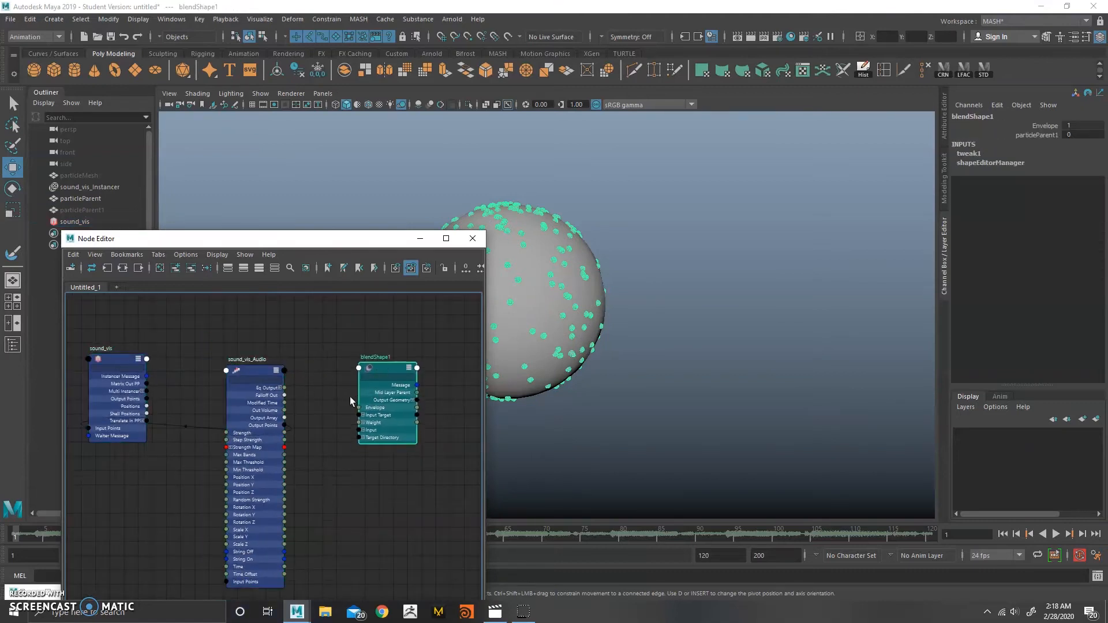
- Bring the sound_vis, sound_vis_Audio and blendShape1 nodes closer together in one row
left_click_drag(249, 367, 274, 353)
left_click_drag(107, 353, 170, 354)
left_click(386, 370)
left_click_drag(386, 374, 387, 375)
left_click_drag(262, 354, 267, 362)
left_click_drag(185, 359, 197, 368)
left_click_drag(282, 360, 292, 370)
left_click_drag(197, 369, 203, 375)
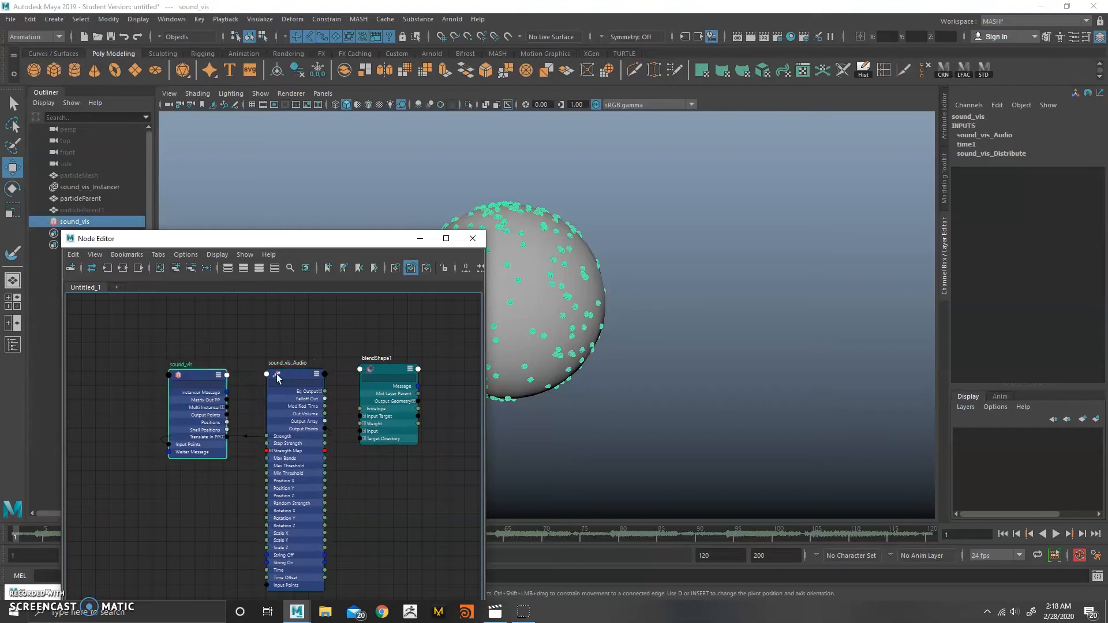
left_click_drag(291, 374, 288, 361)
left_click_drag(375, 366, 375, 374)
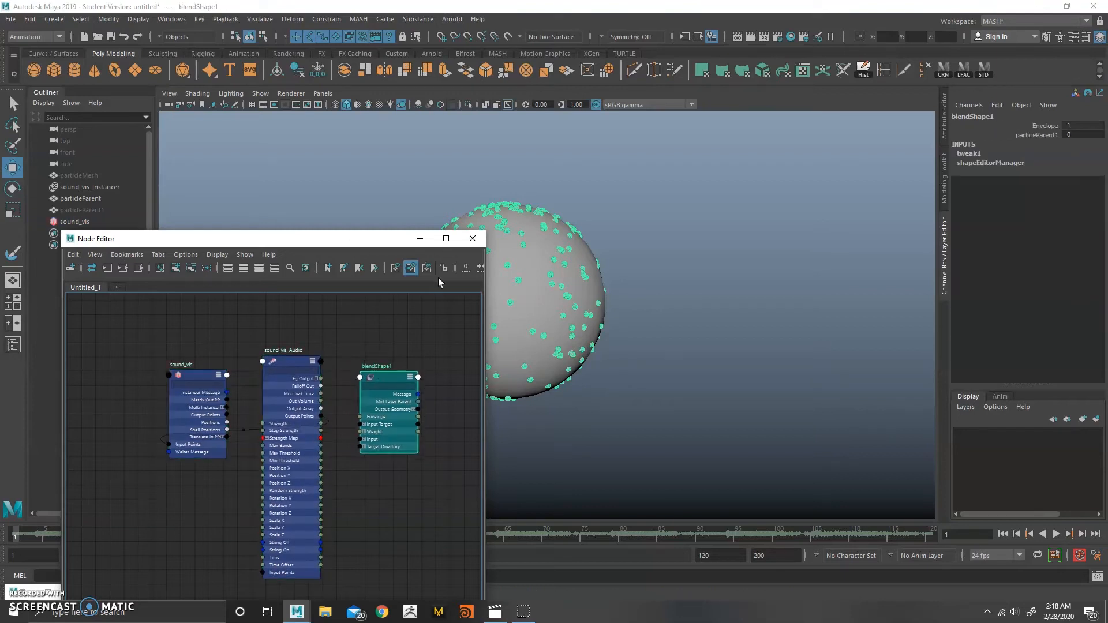
left_click_drag(285, 364, 290, 376)
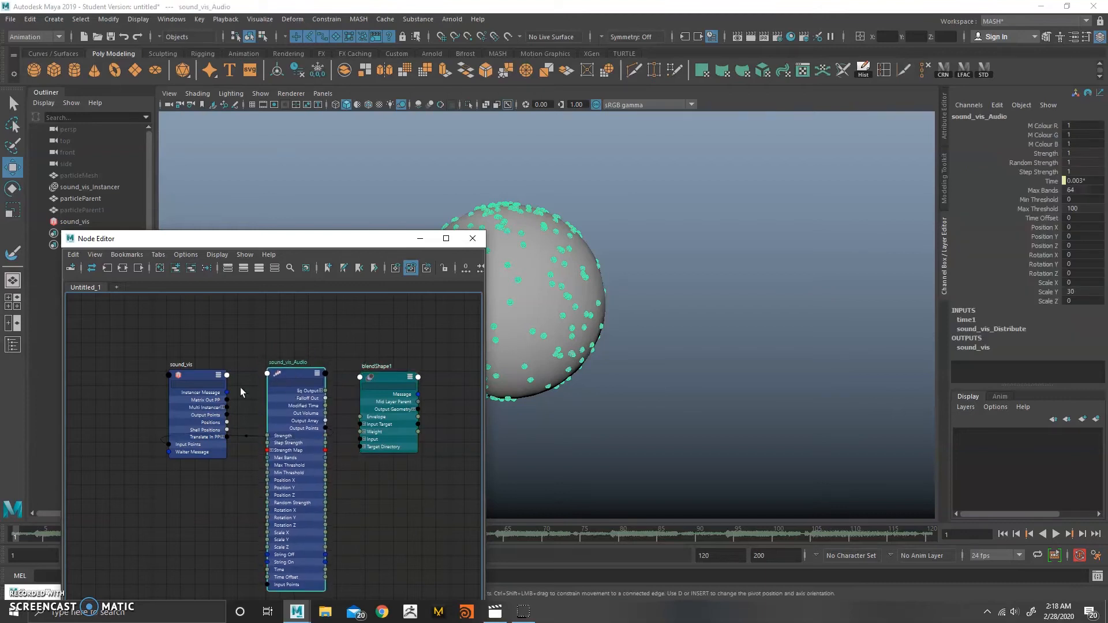
left_click_drag(190, 375, 193, 368)
left_click_drag(294, 370, 292, 366)
left_click(197, 369)
left_click(396, 377)
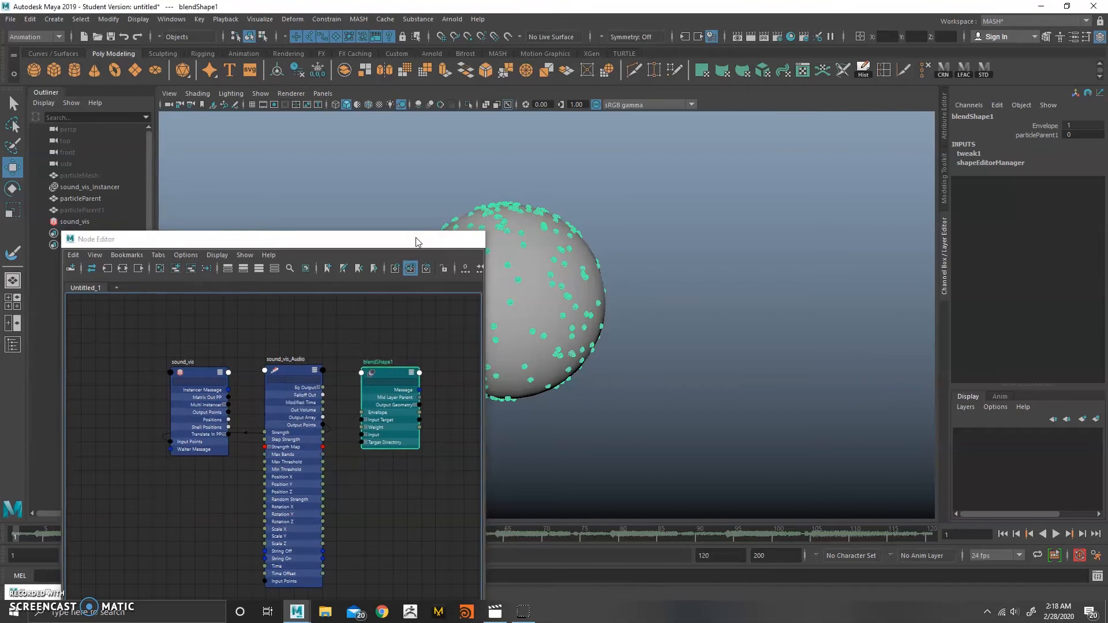
- Minimize the Node Editor and show the Strength and Advanced Options attributes of sound_vis_Audio for the sound_vis network
left_click(420, 239)
left_click(93, 187)
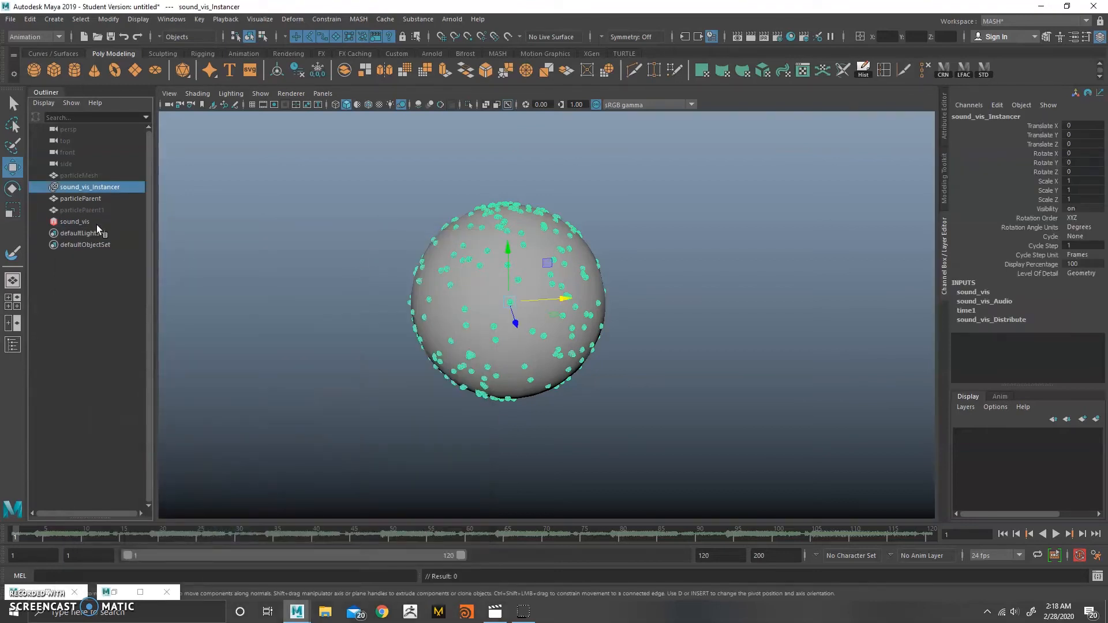
left_click(75, 222)
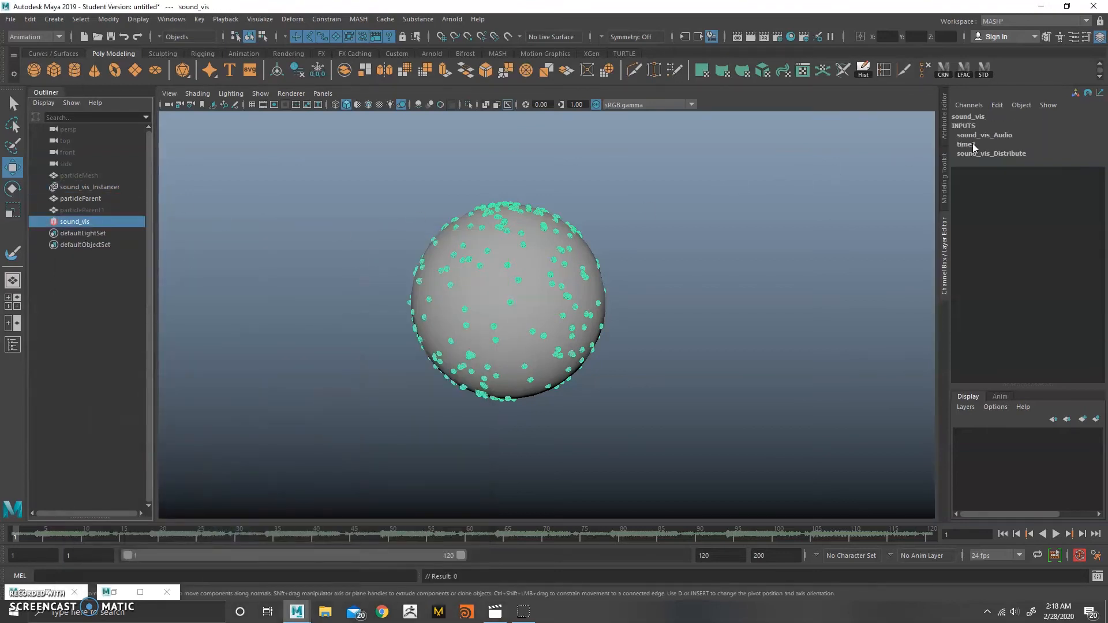
key("ctrl+a")
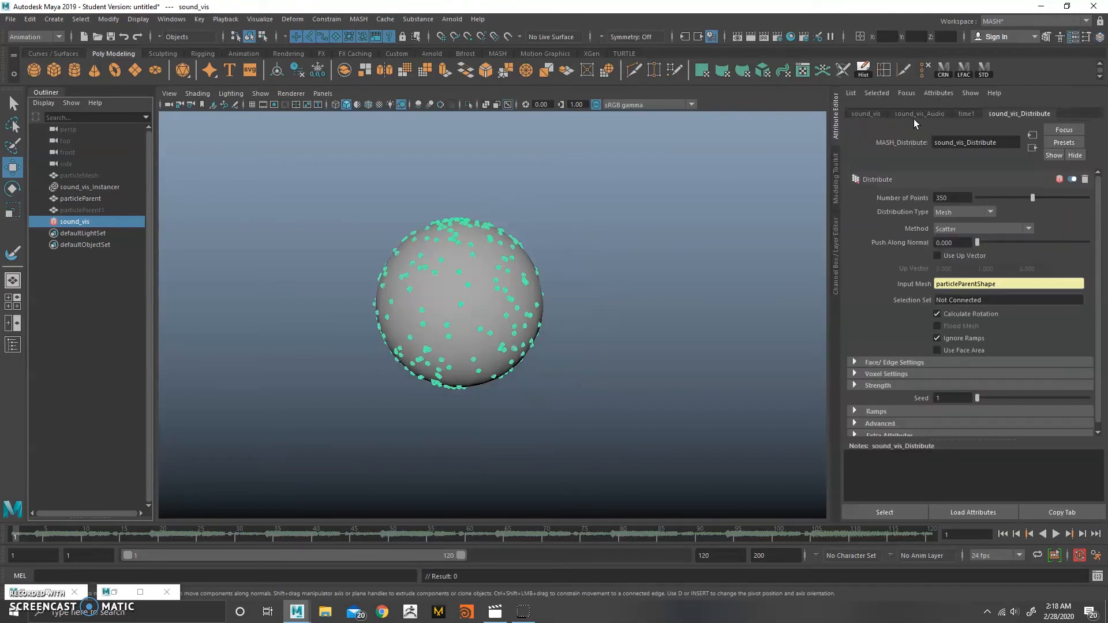
left_click(919, 113)
right_click_drag(428, 255, 552, 273, "alt")
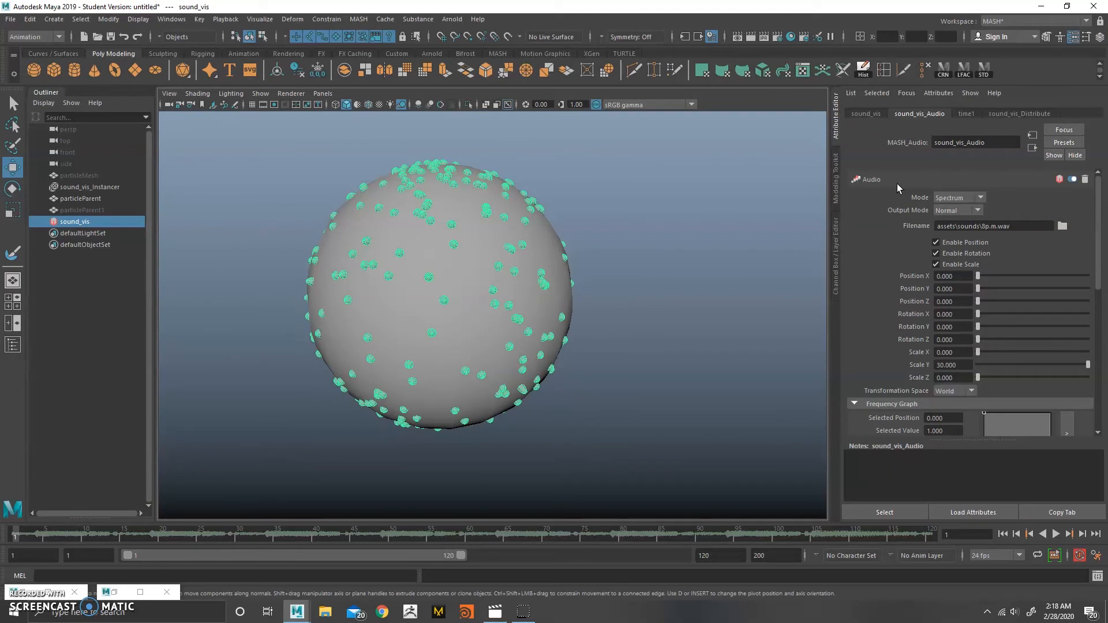
left_click_drag(1094, 258, 1077, 402)
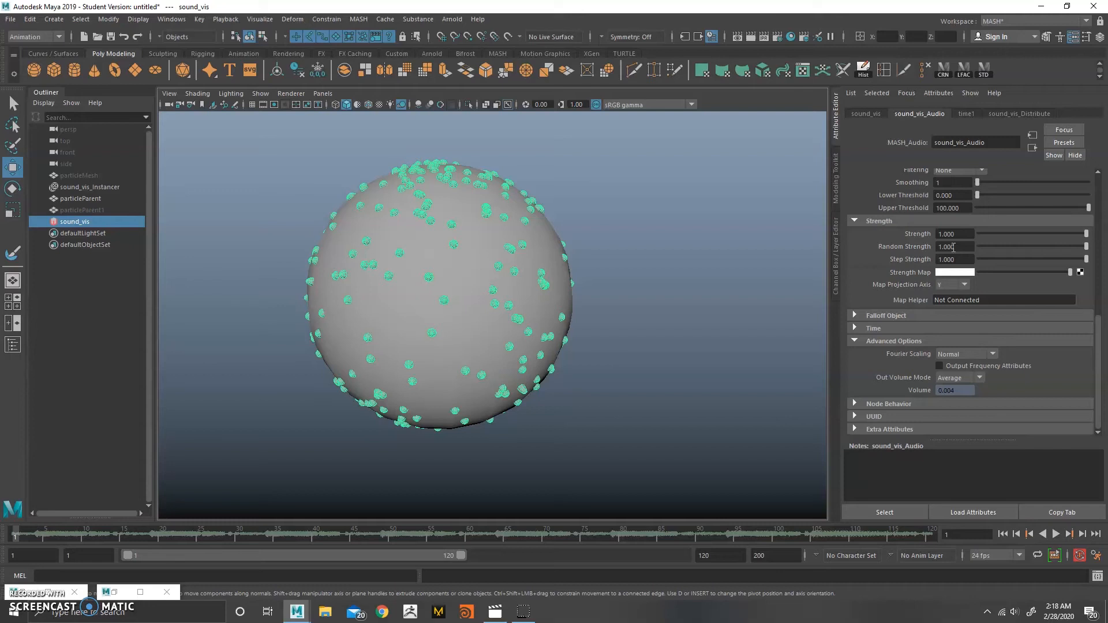
- Play the animation briefly to check how the particles react to the audio, and return to the first frame
left_click(1056, 533)
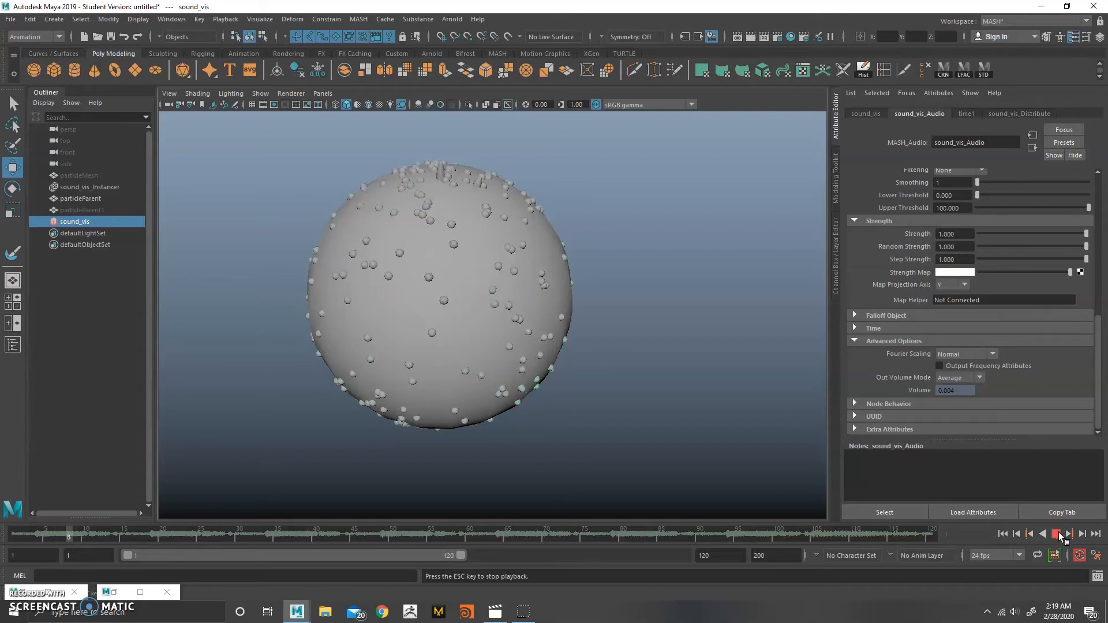
left_click(1056, 534)
left_click(1005, 534)
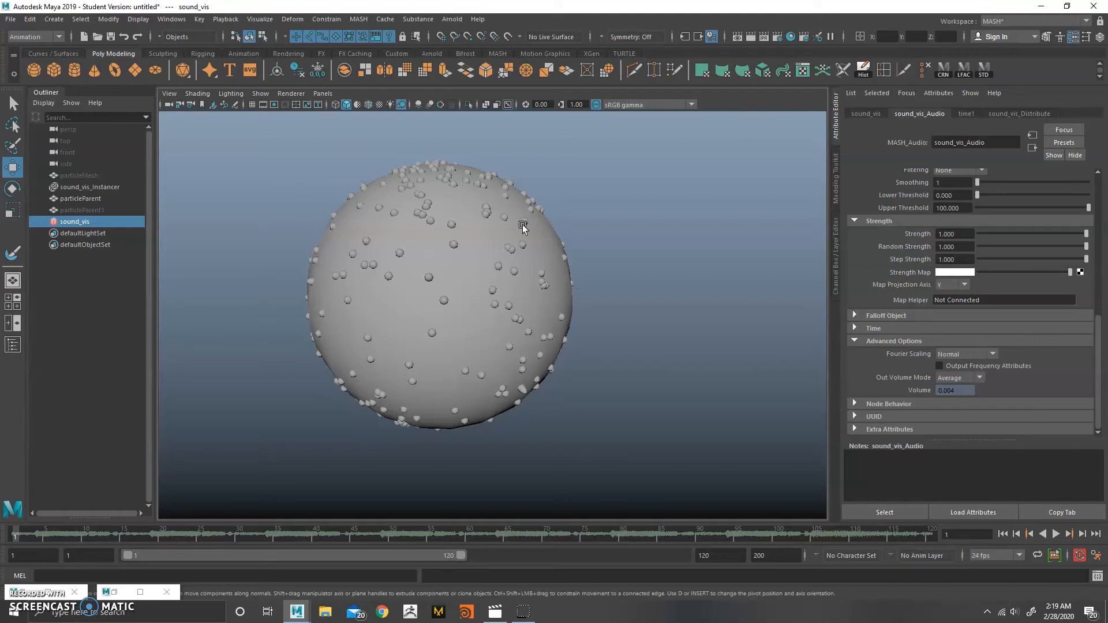
- Hide the particleParent sphere so that only the particles are displayed
left_click(460, 309)
key("h")
left_click(618, 309)
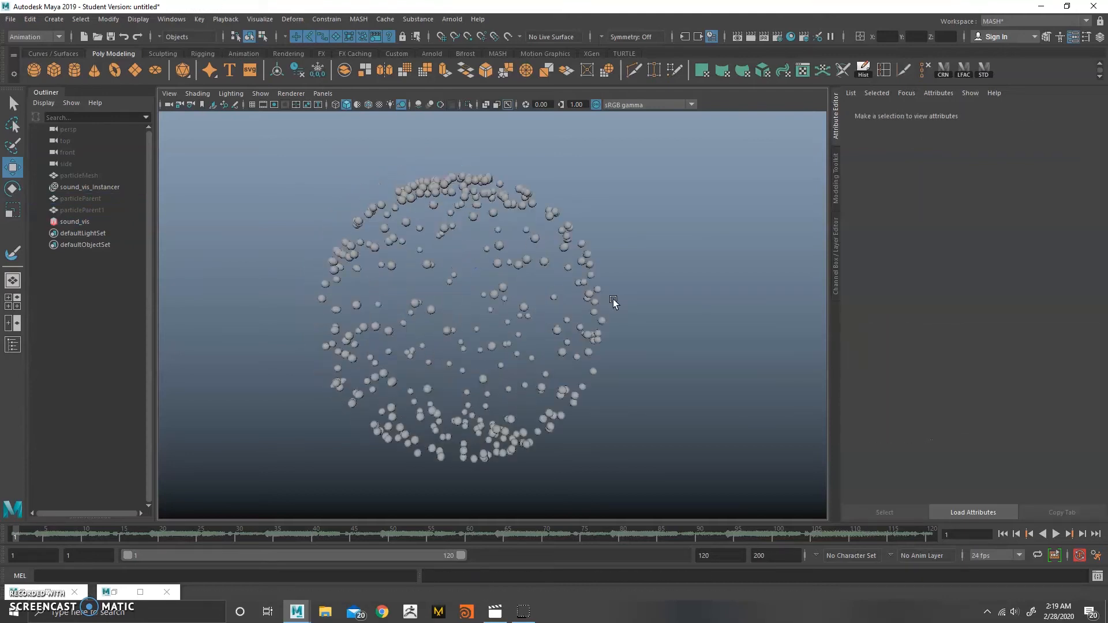
- Play the animation with the particles alone to examine their scaling, and rewind to the start
left_click(1054, 534)
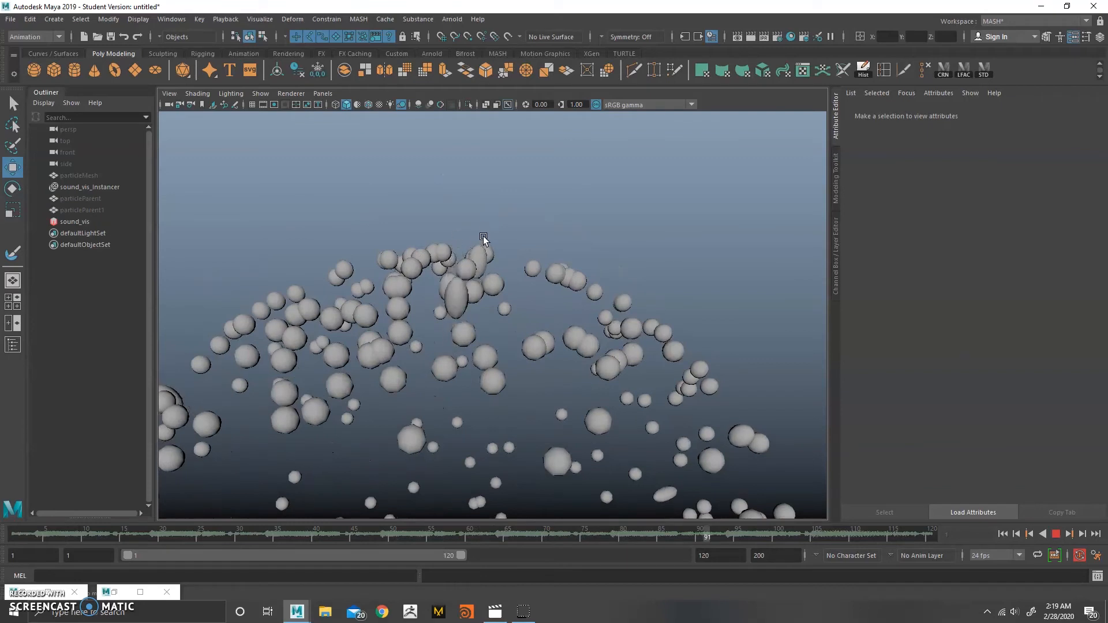
left_click(1056, 534)
left_click(1003, 533)
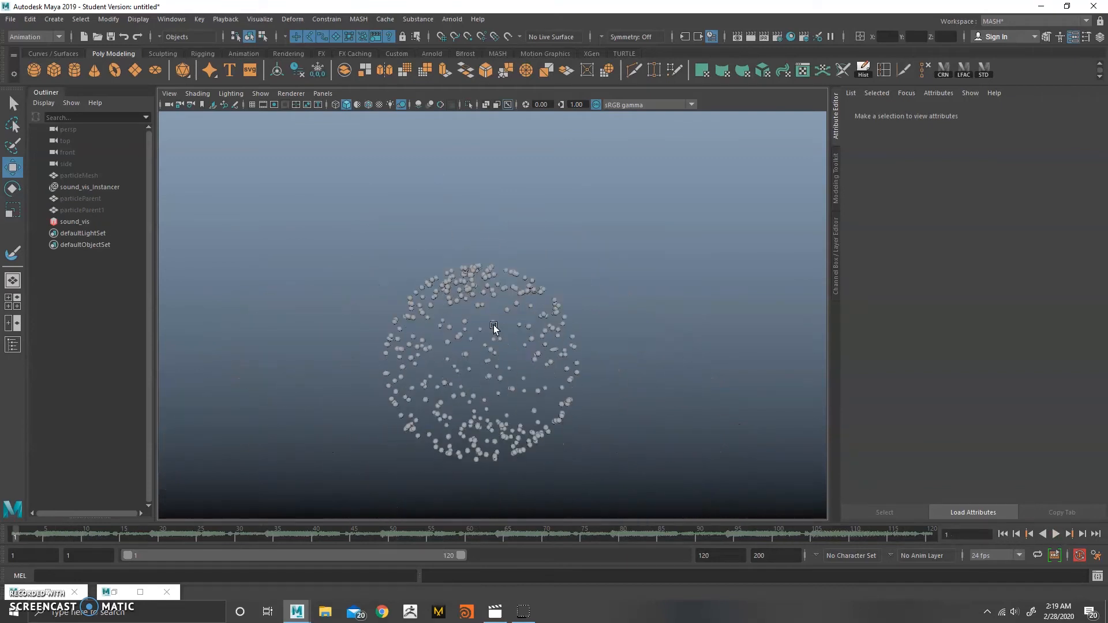
left_click_drag(494, 326, 465, 324, "alt")
- Add a Spring node to the sound_vis MASH network
left_click(102, 226)
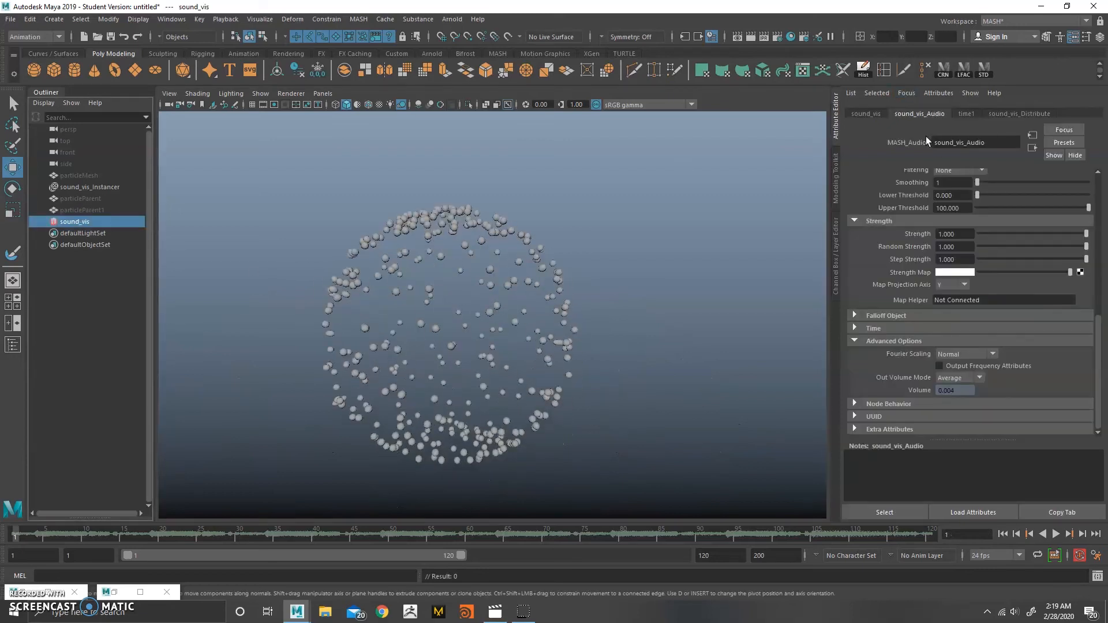
left_click(865, 114)
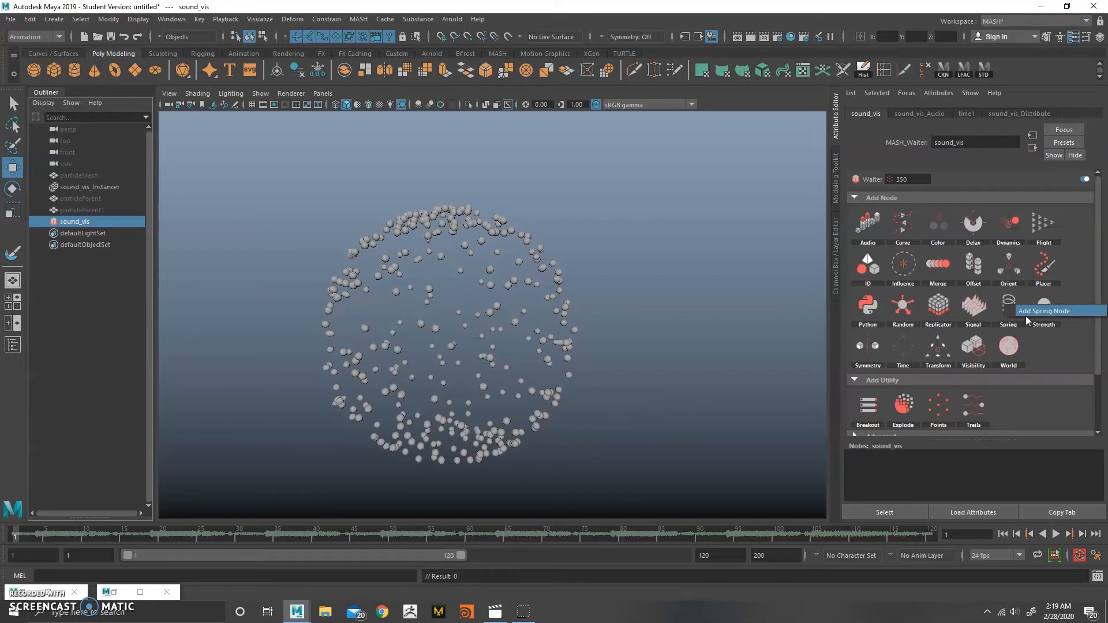
left_click(1008, 306)
- Examine the spring motion of the particles up close during playback, and return to the first frame
left_click_drag(568, 213, 525, 218, "alt")
scroll(559, 255, "up", 5)
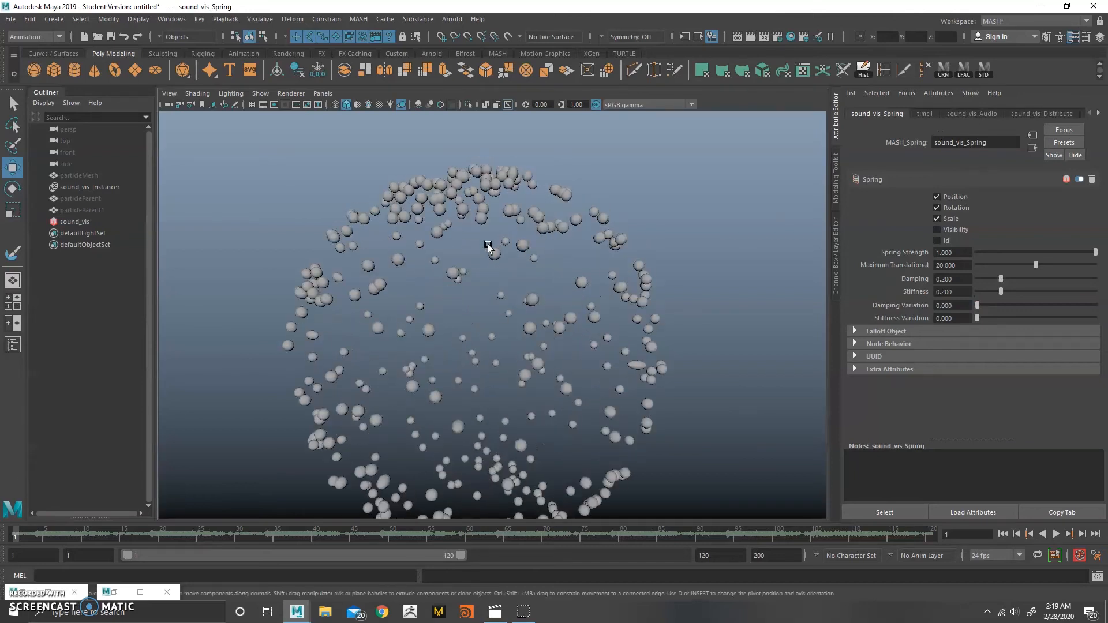
scroll(457, 288, "up", 8)
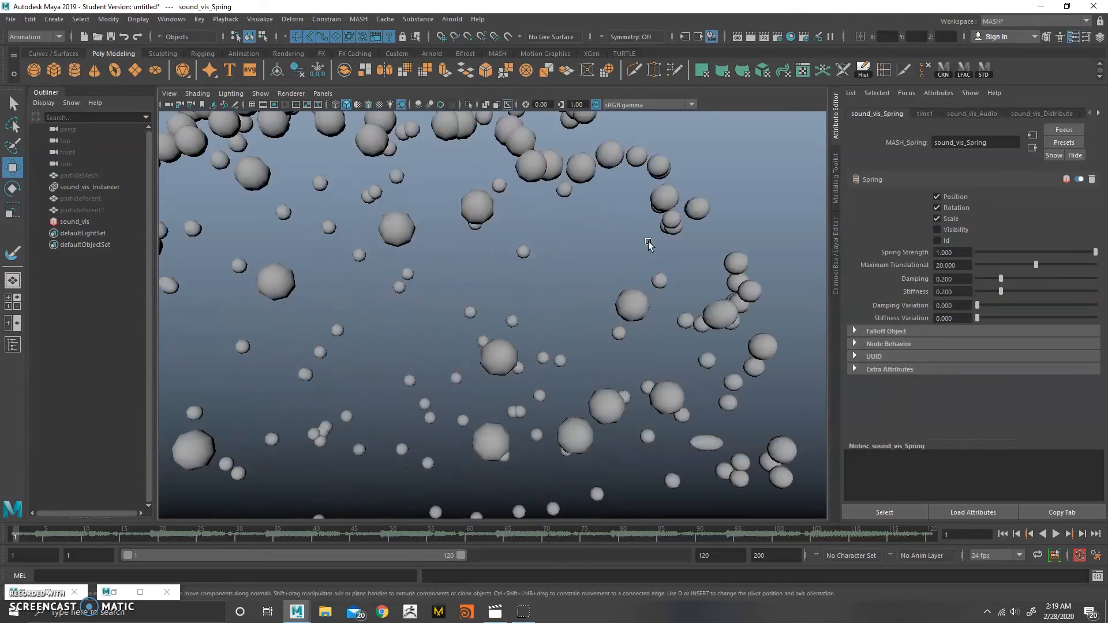
left_click_drag(509, 264, 556, 326, "alt")
left_click(1055, 533)
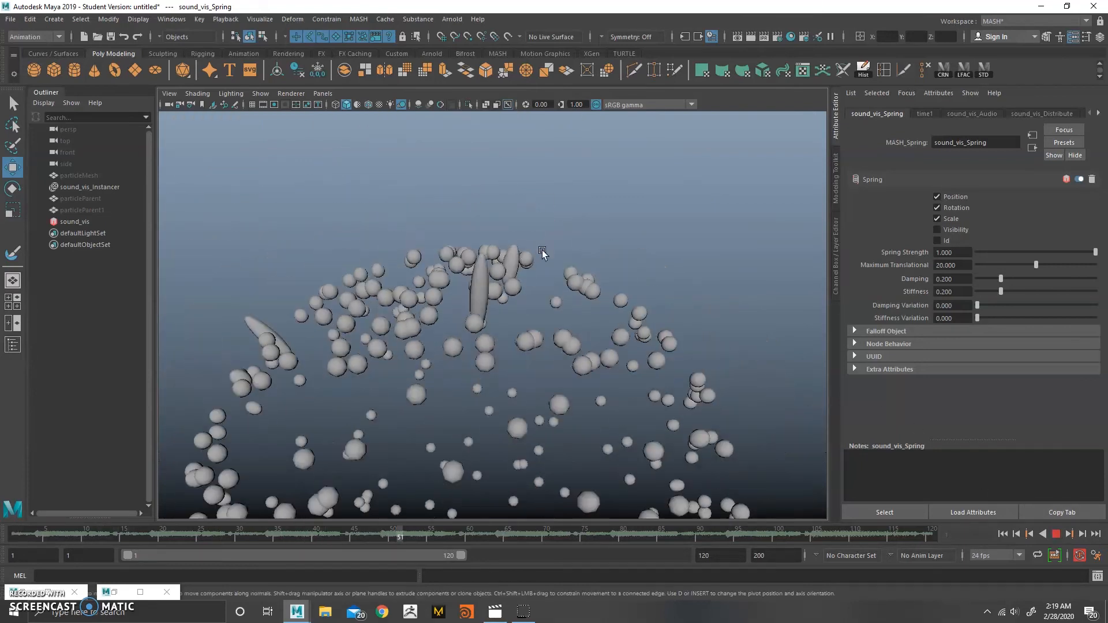
left_click(1056, 535)
left_click(1005, 535)
- Set the Spring node's Spring Strength to 0.833, Damping to 0.355 and Stiffness to 0.118
right_click_drag(688, 301, 530, 231, "alt")
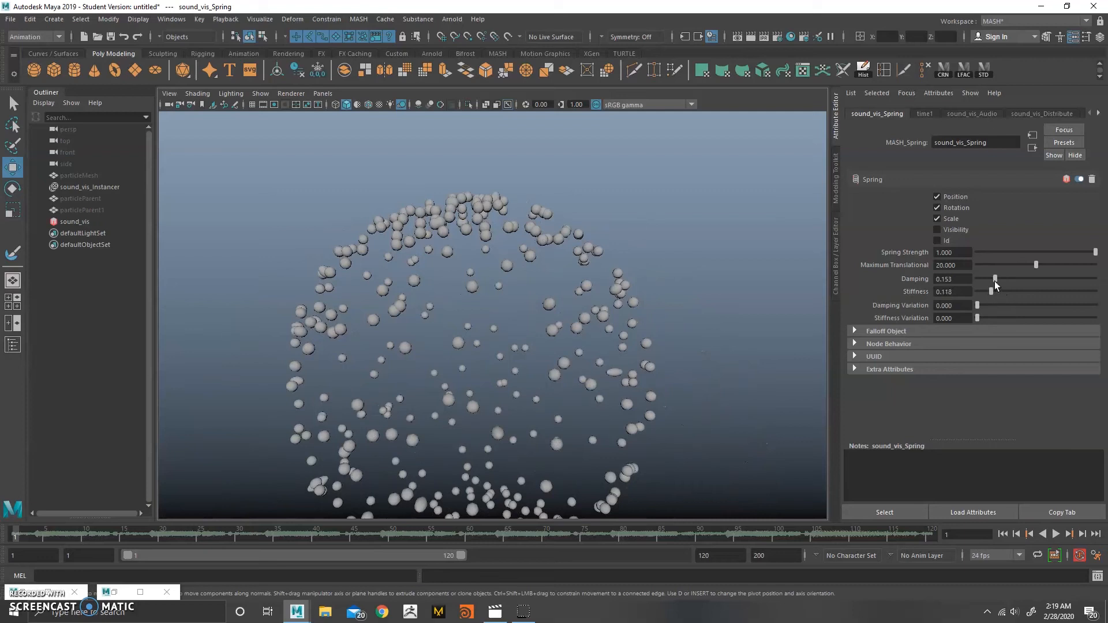
left_click(1051, 252)
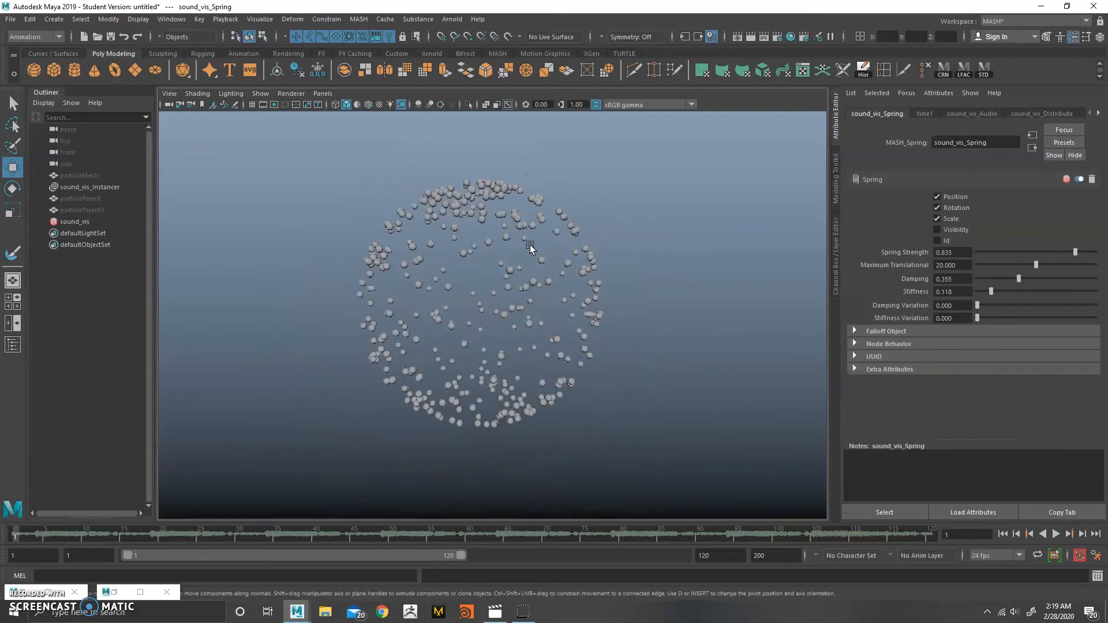
- Restore the Node Editor, reposition its window and move blendShape1 farther away from the sound_vis node
left_click(115, 593)
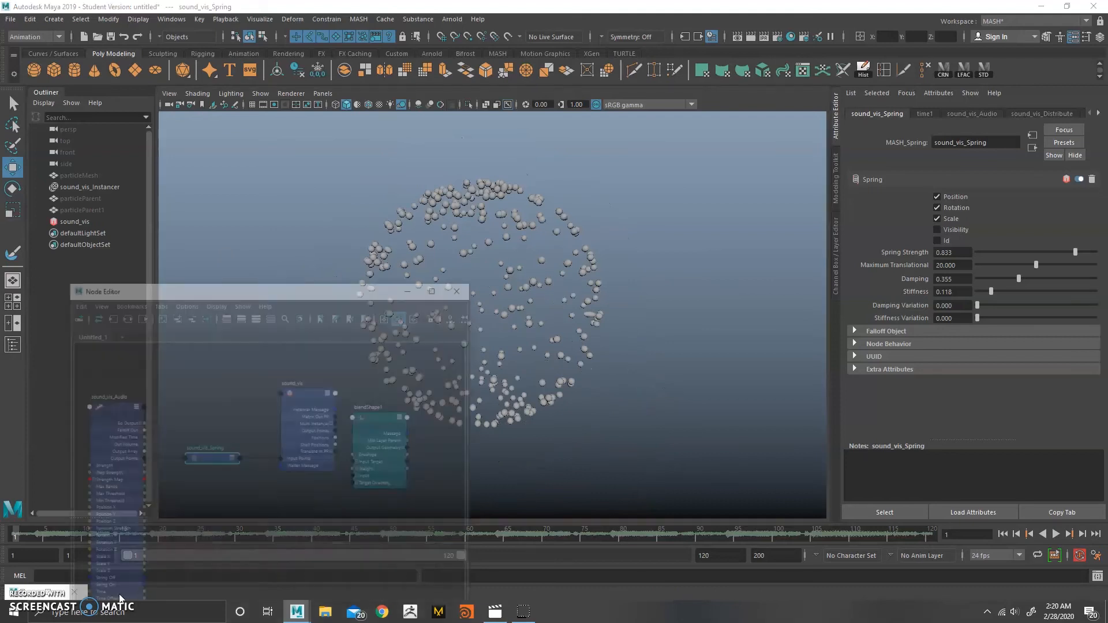
left_click_drag(277, 245, 307, 209)
left_click(324, 405)
left_click_drag(408, 336, 479, 319)
- Expand the Weight attribute of blendShape1 down to its particleParent1 target and move the node lower in the graph
scroll(427, 335, "down", 1)
middle_click_drag(416, 382, 342, 364, "alt")
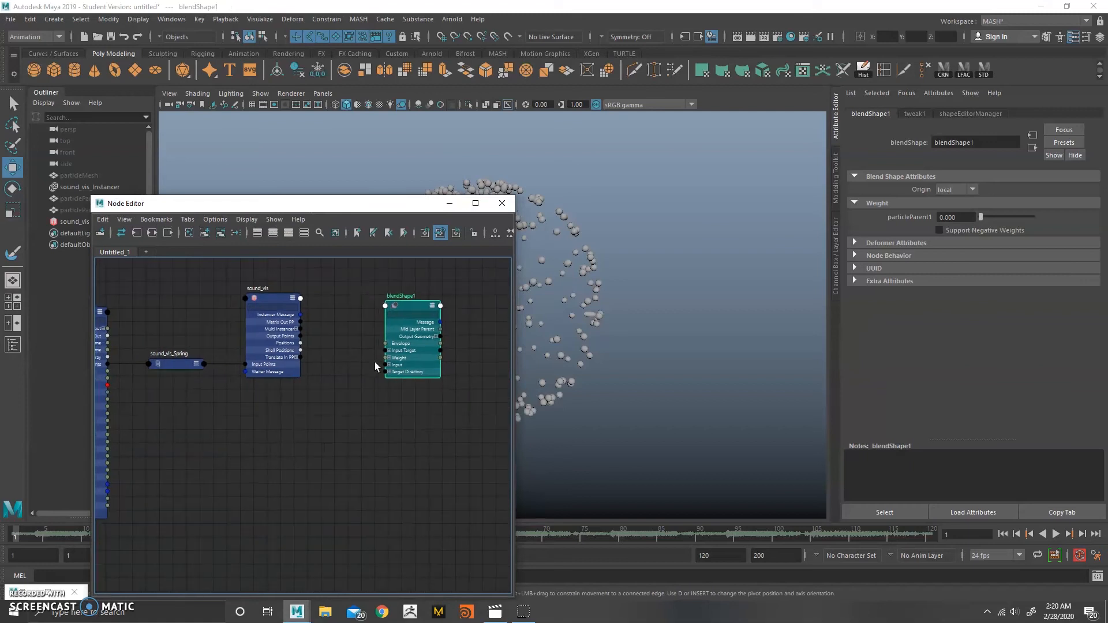
scroll(281, 379, "up", 4)
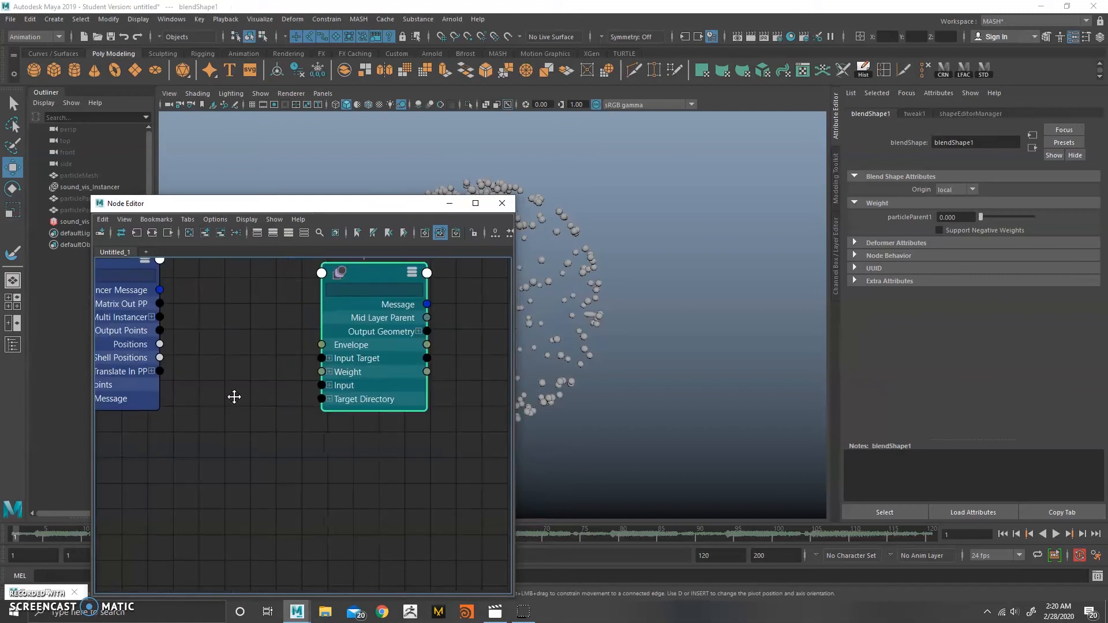
left_click(329, 371)
left_click_drag(370, 275, 372, 339)
scroll(347, 385, "down", 2)
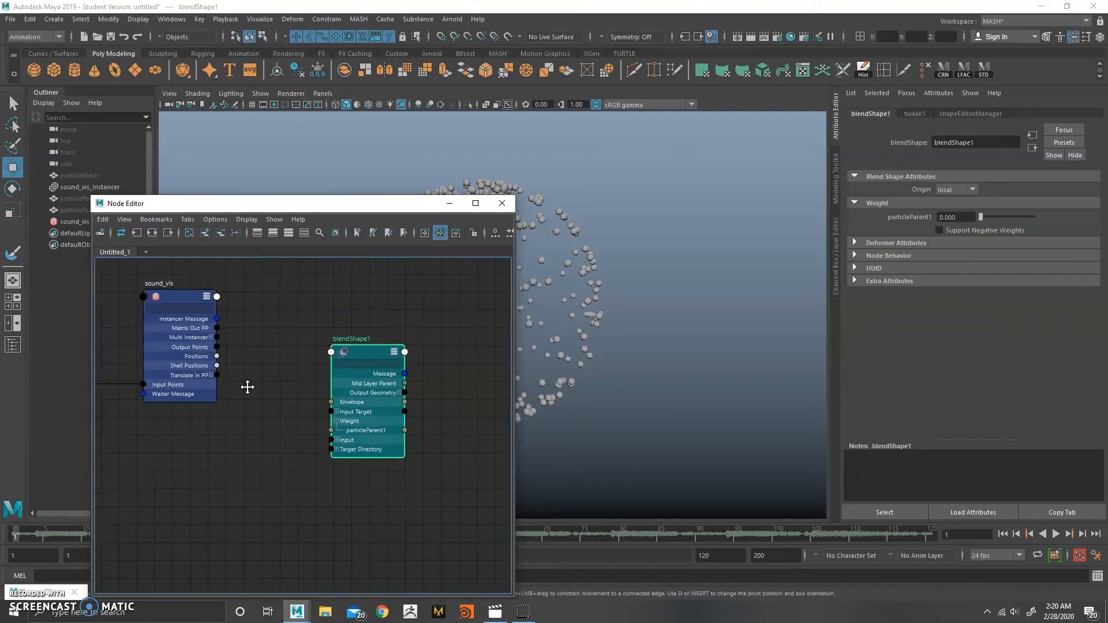
- Connect the sound_vis_Audio node's Out Volume to the particleParent1 weight of blendShape1
middle_click_drag(247, 386, 325, 386, "alt")
scroll(283, 398, "down", 1)
middle_click_drag(252, 417, 339, 408, "alt")
left_click_drag(150, 319, 144, 301)
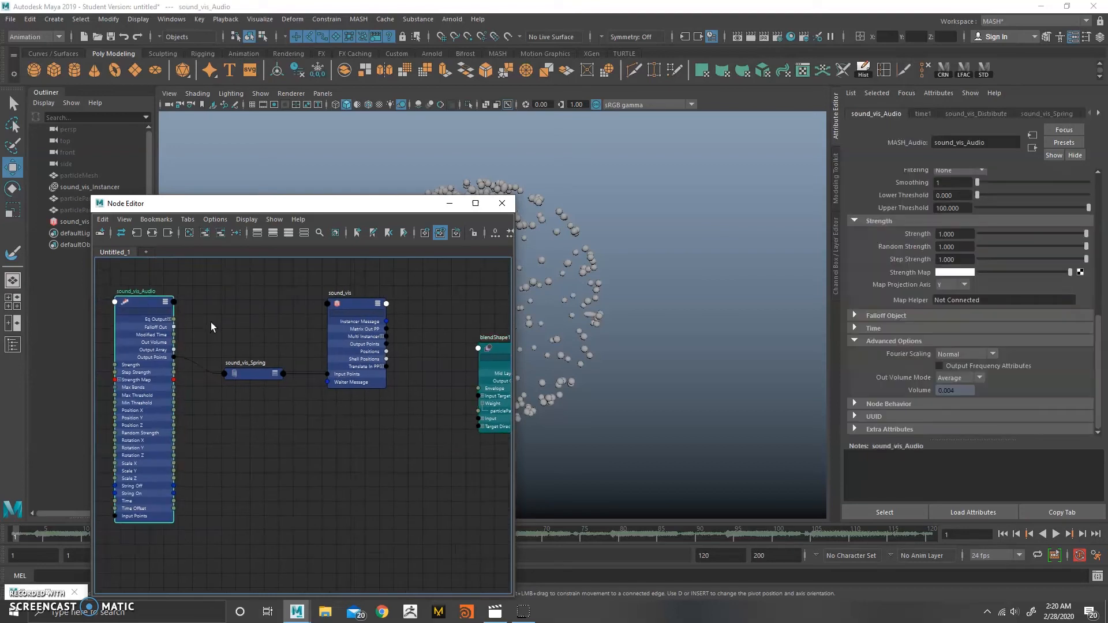
mouse_move(202, 468)
middle_mouse_down("alt")
mouse_move(206, 458)
mouse_move(202, 467)
middle_mouse_up("alt")
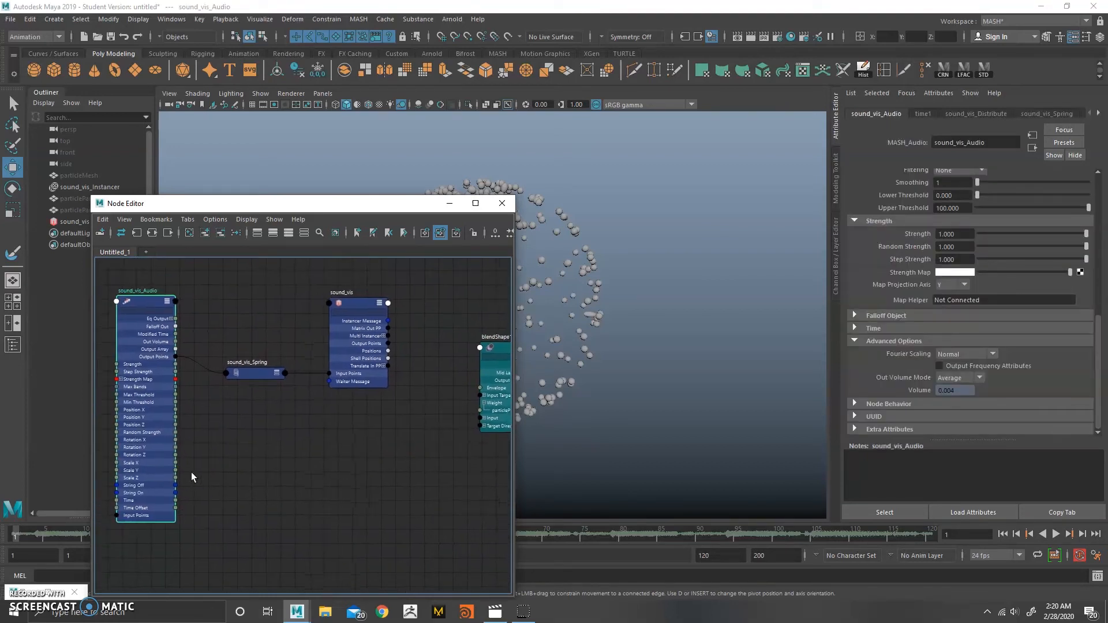
scroll(190, 447, "up", 2)
middle_click_drag(216, 396, 207, 447, "alt")
scroll(234, 388, "up", 2)
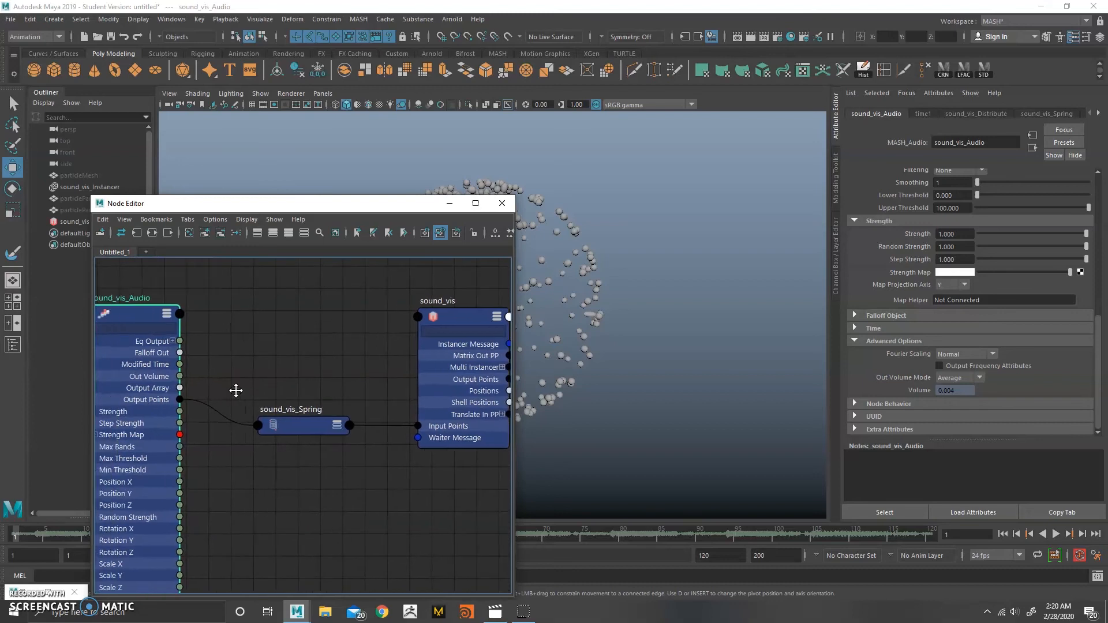
scroll(363, 378, "down", 4)
middle_click_drag(346, 362, 238, 354, "alt")
left_click_drag(161, 368, 462, 437)
left_click_drag(496, 378, 481, 350)
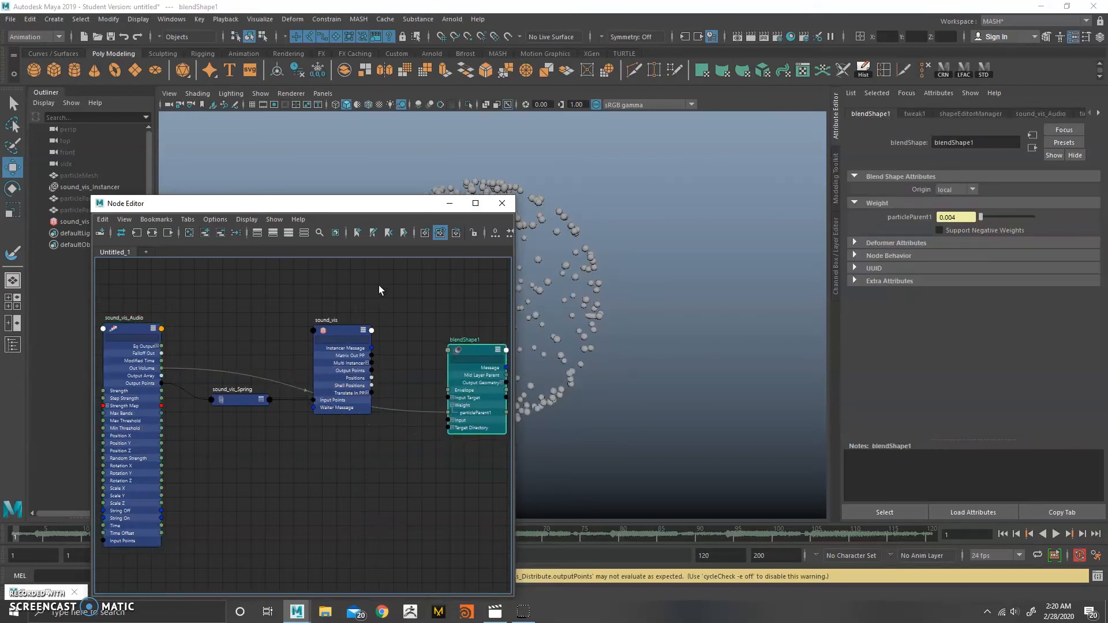
- Minimize the Node Editor, play back the animation to check the particles, and return to the first frame
middle_click_drag(378, 289, 391, 299, "alt")
left_click(450, 204)
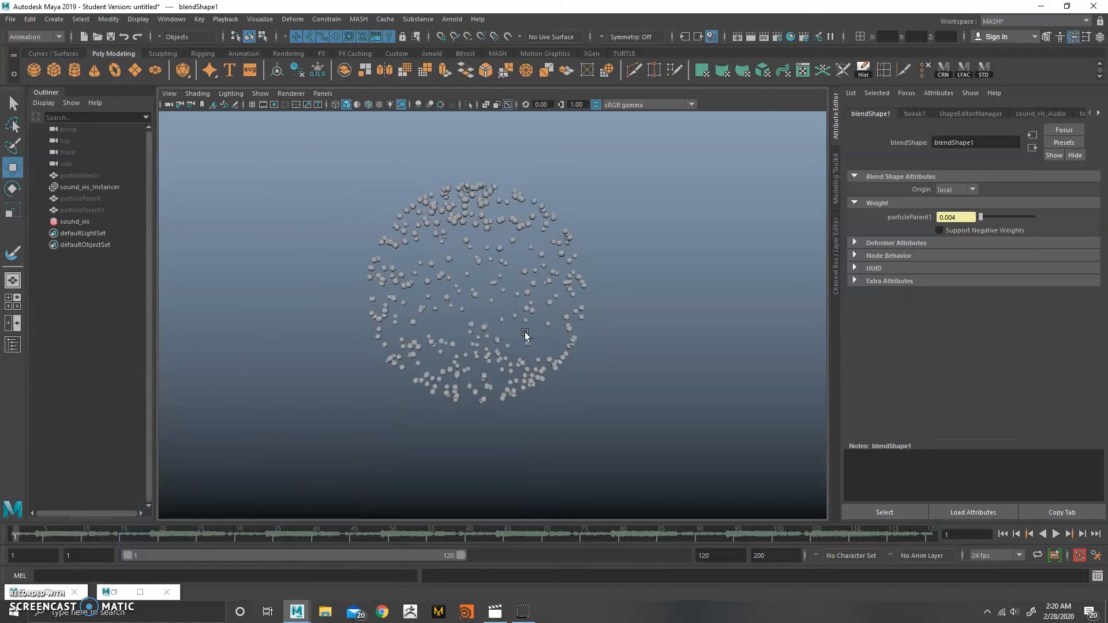
left_click(1055, 534)
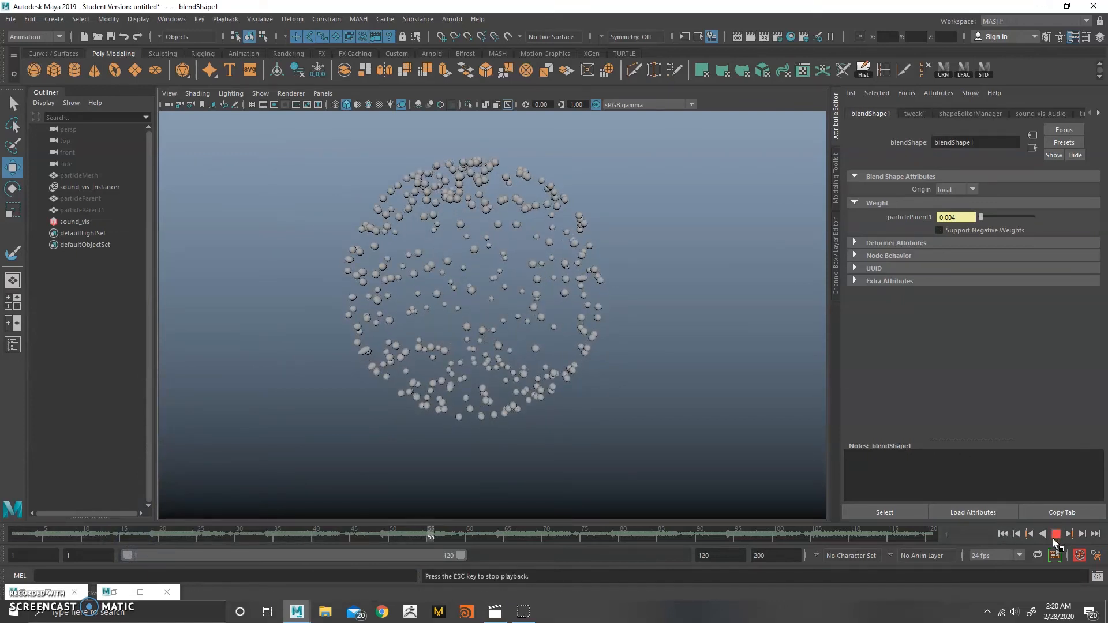
left_click(1054, 534)
left_click(1004, 534)
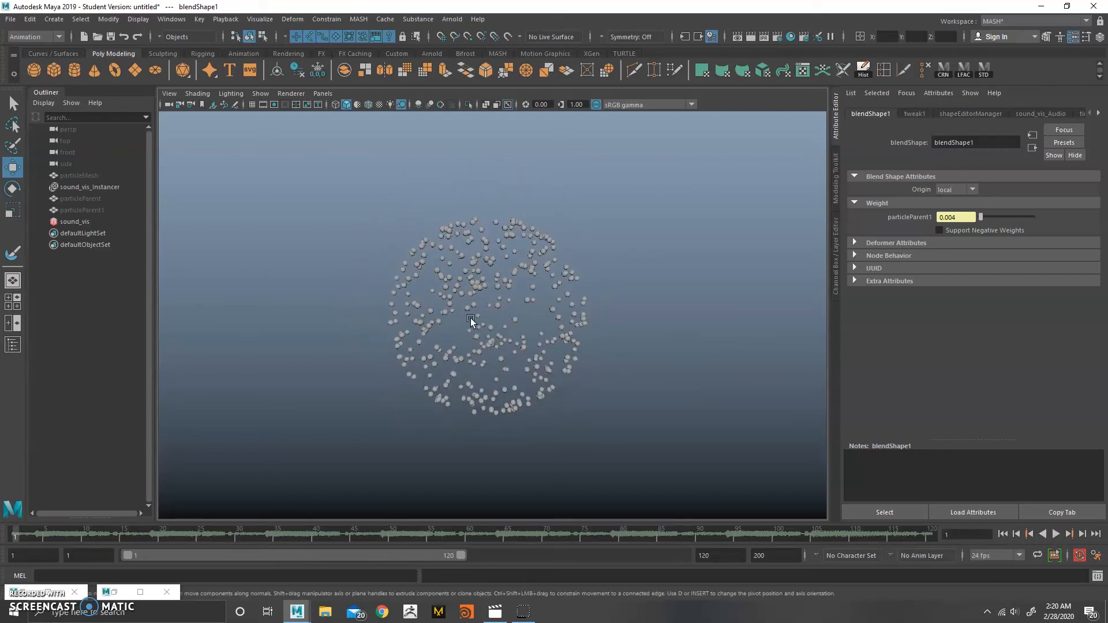
- Restore the Node Editor and move blendShape1 closer to the sound_vis node
left_click(128, 594)
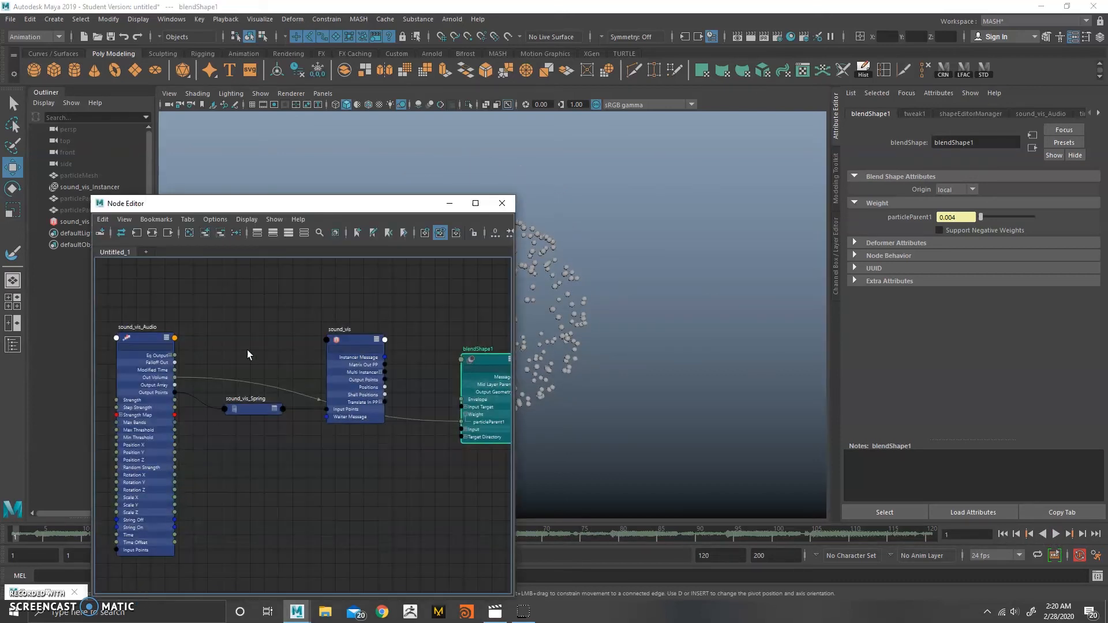
scroll(194, 334, "up", 1)
middle_click_drag(195, 334, 210, 379, "alt")
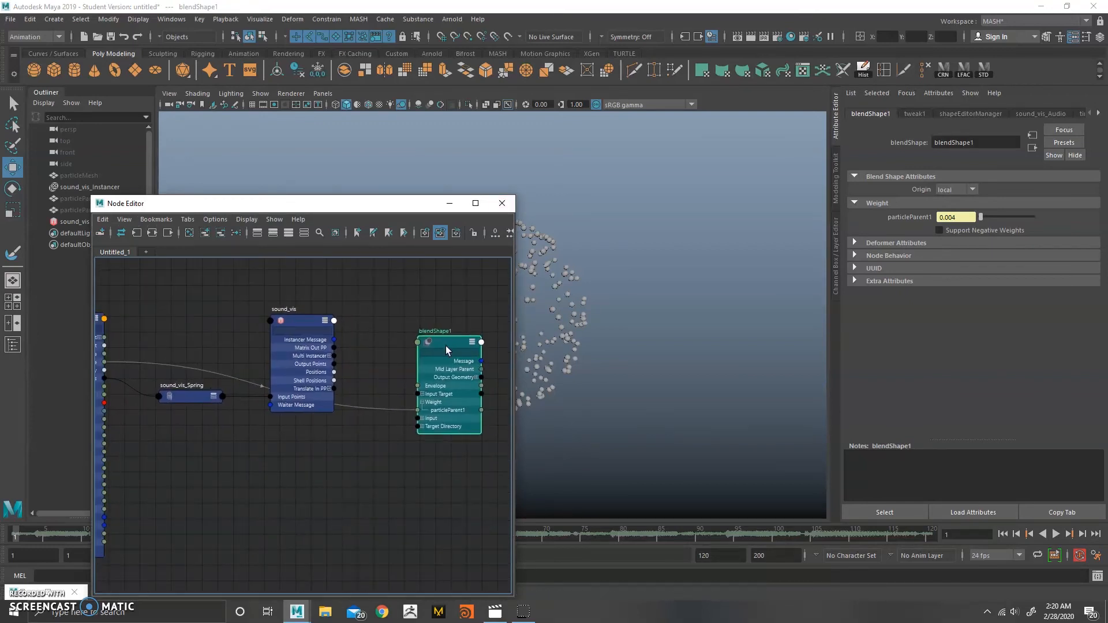
left_click_drag(444, 344, 415, 333)
left_click(400, 309)
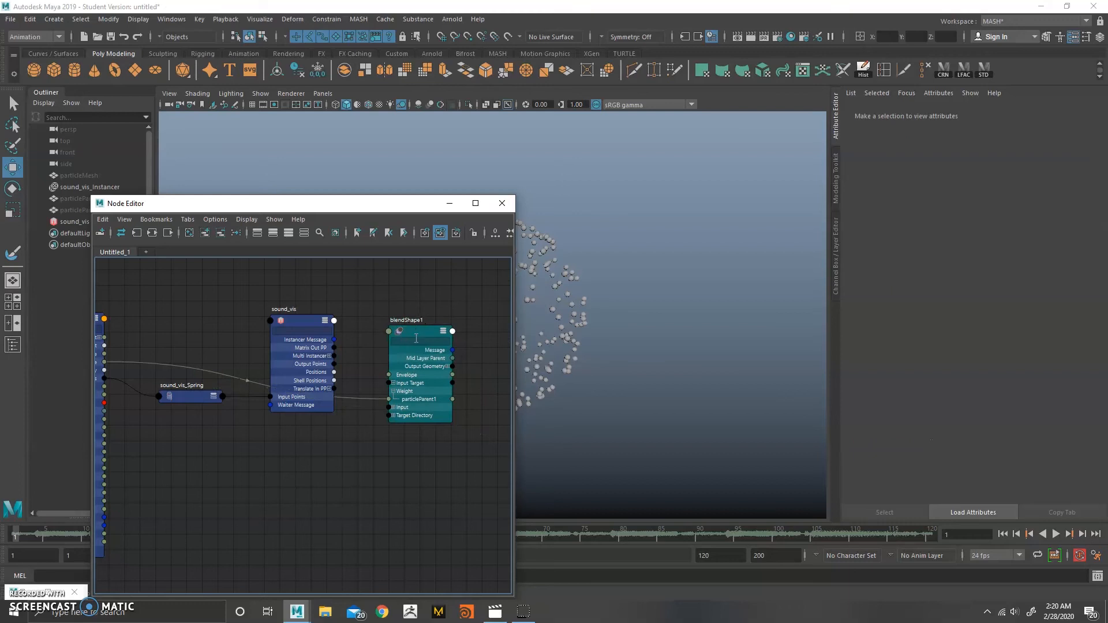
left_click(415, 338)
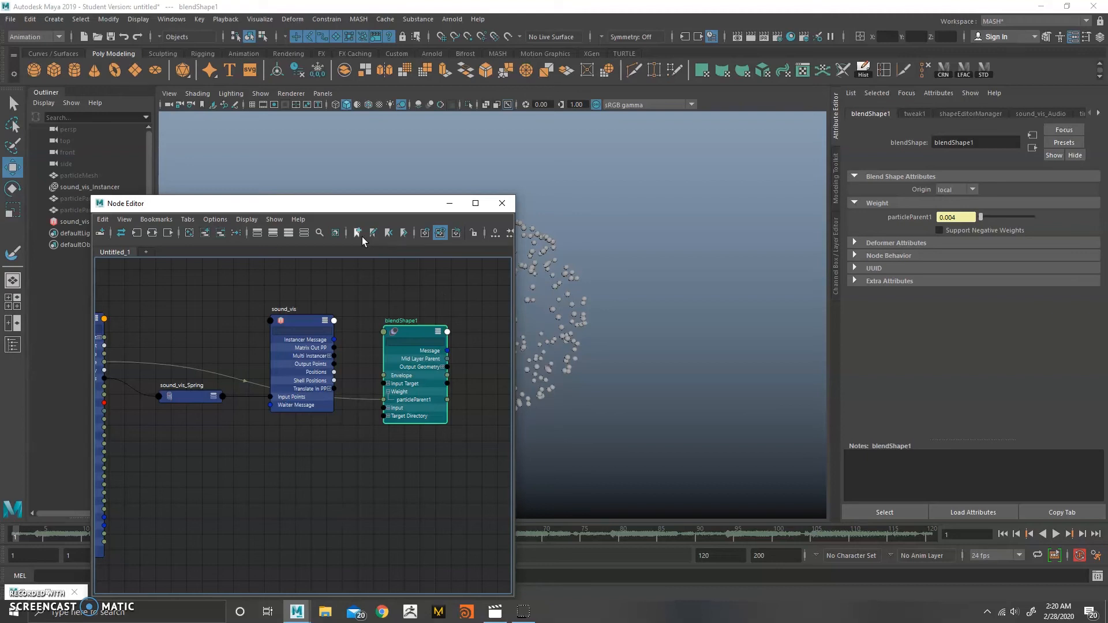
- Reposition the Node Editor window and rearrange the graph so blendShape1 sits above the sound_vis and sound_vis_Spring nodes
left_click(213, 434)
left_click_drag(323, 212, 363, 164)
middle_click_drag(234, 327, 281, 345, "alt")
left_click(152, 275)
left_click_drag(501, 309, 412, 224)
left_click_drag(365, 328, 390, 418)
left_click_drag(281, 372, 310, 449)
left_click_drag(406, 382, 403, 399)
middle_click_drag(293, 300, 364, 340, "alt")
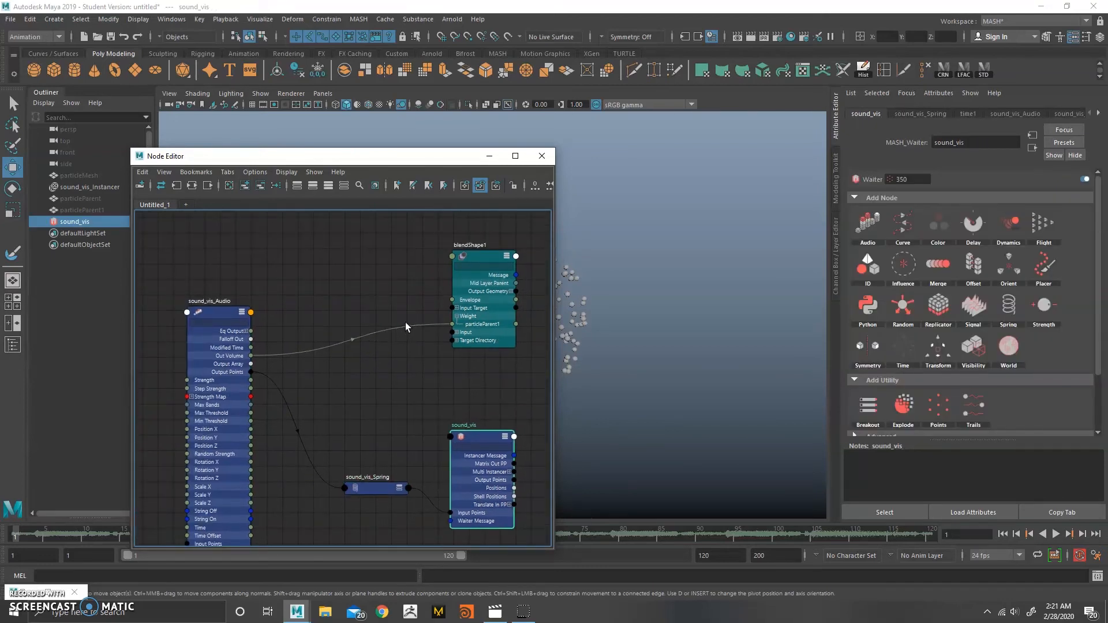
- Disconnect Out Volume from the blendShape1 weight and add a multiplyDivide node between sound_vis_Audio and blendShape1
left_click(405, 322)
left_click_drag(383, 327, 337, 323)
key("Tab")
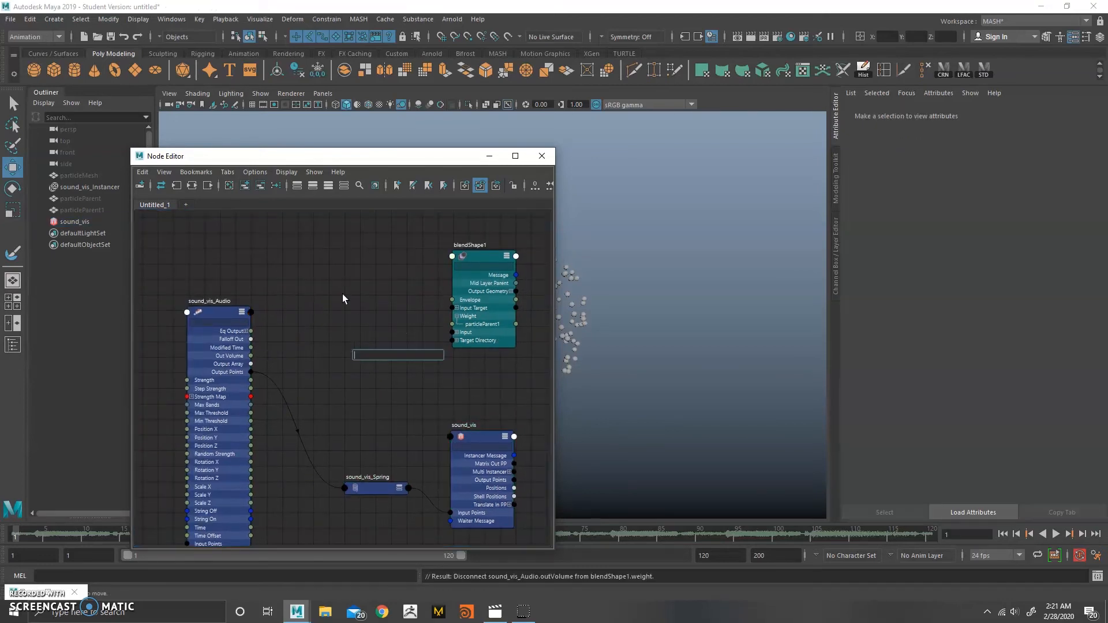
type("multipl")
left_click(392, 365)
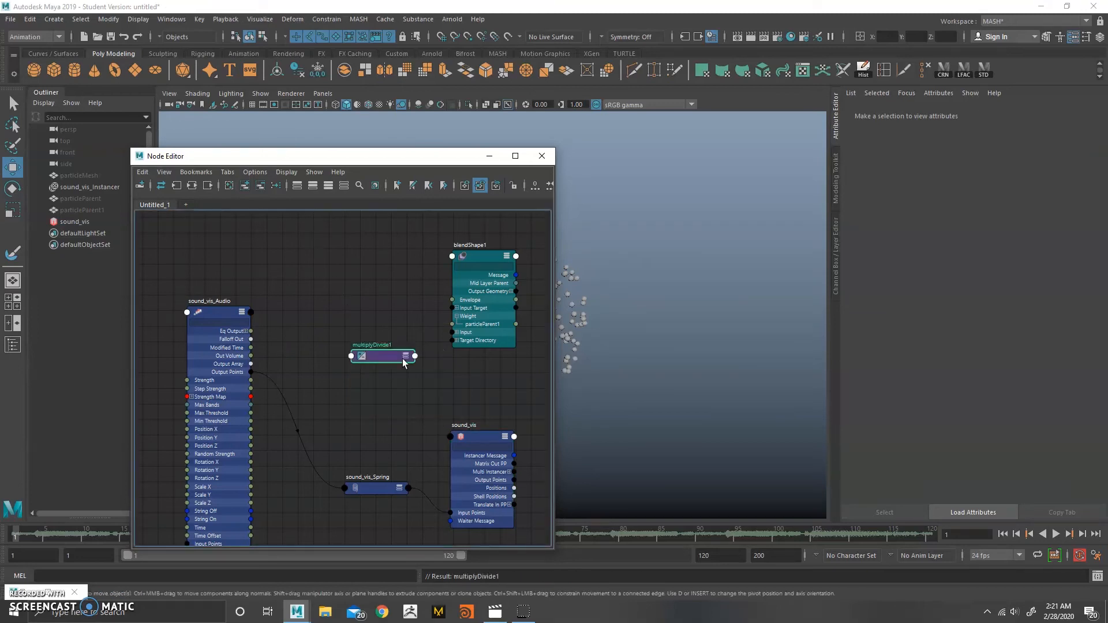
left_click_drag(392, 368, 362, 280)
scroll(341, 323, "up", 3)
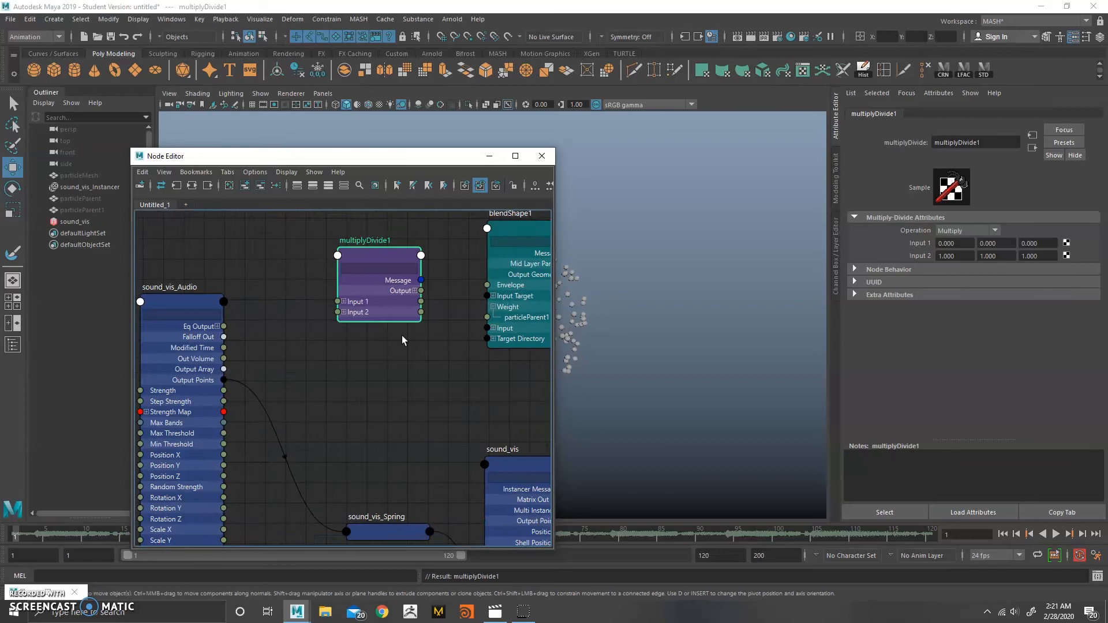
- Expand the multiplyDivide node, connecting Out Volume to its Input 1X and its Output X to the particleParent1 weight
left_click(343, 299)
left_click(344, 345)
left_click_drag(425, 288, 480, 384)
left_click(418, 288)
left_click_drag(387, 247, 365, 238)
left_click_drag(217, 359, 316, 335)
left_click_drag(404, 290, 495, 316)
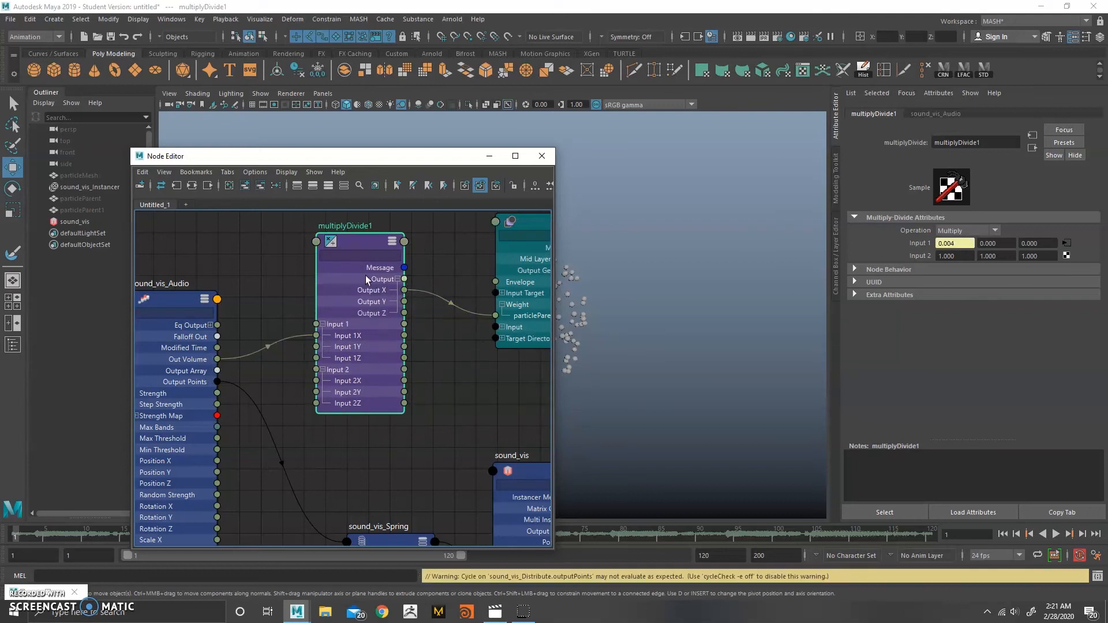
- Set the multiplyDivide node's Input 2X to 15 and play back the animation to test the multiplied deformation
left_click(955, 255)
type("15")
key("Return")
left_click(612, 253)
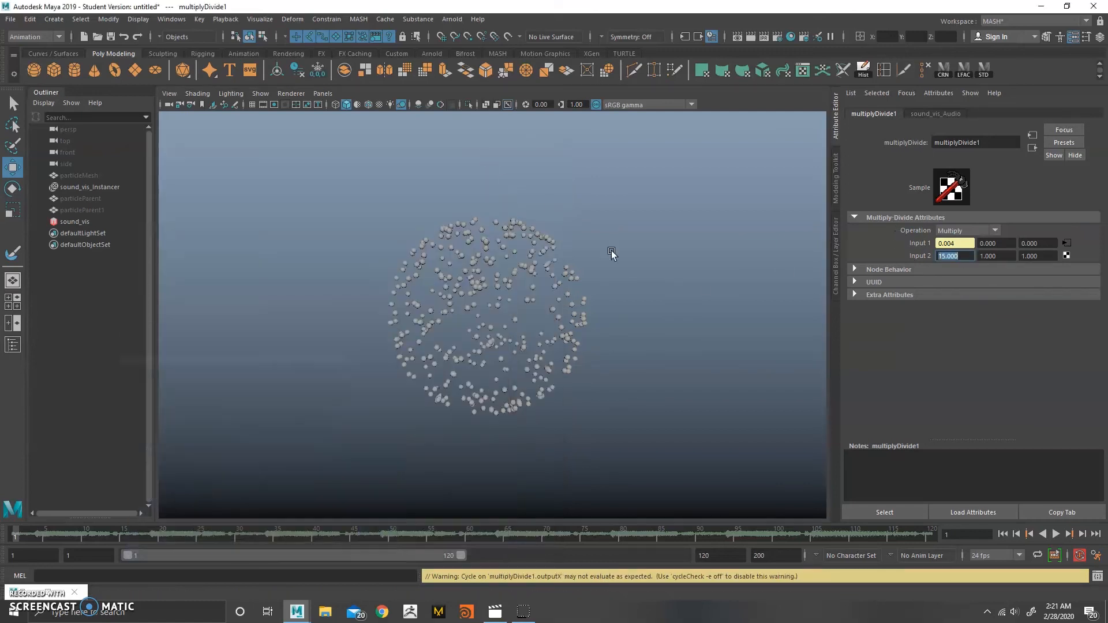
left_click(1056, 534)
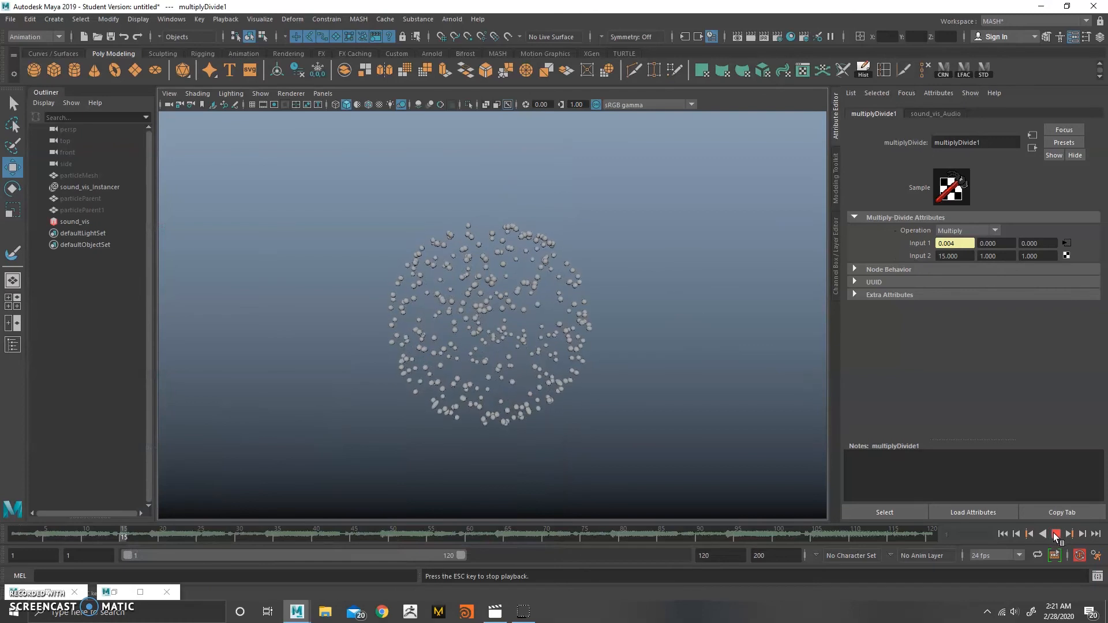
left_click(1056, 533)
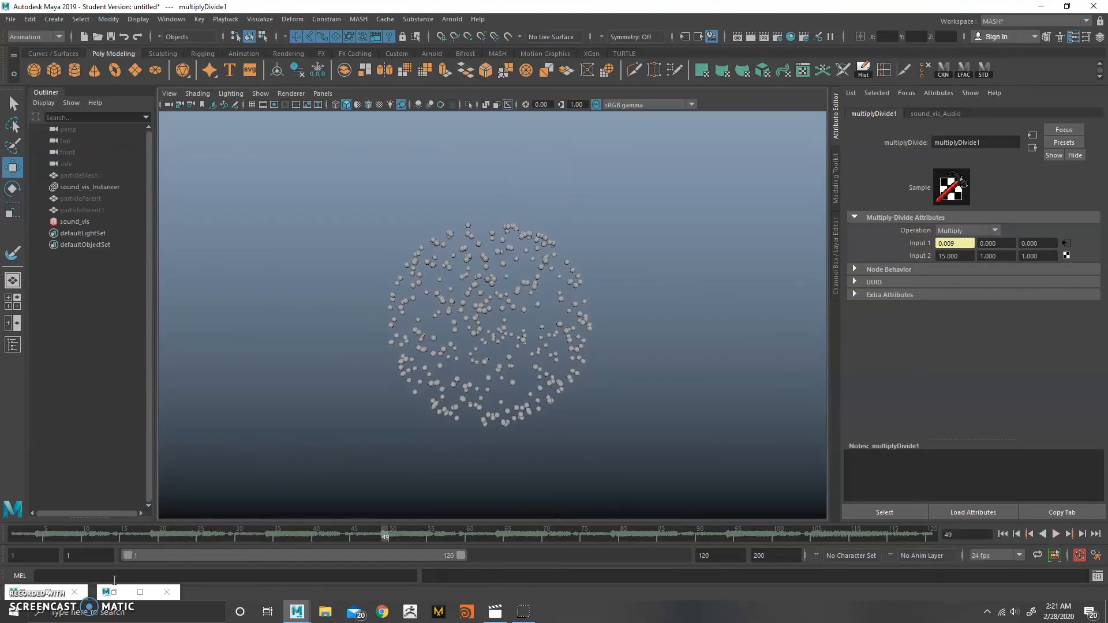
- Set the multiplyDivide node's Input 2X to 30 and minimize the Node Editor
left_click(114, 592)
left_click(954, 256)
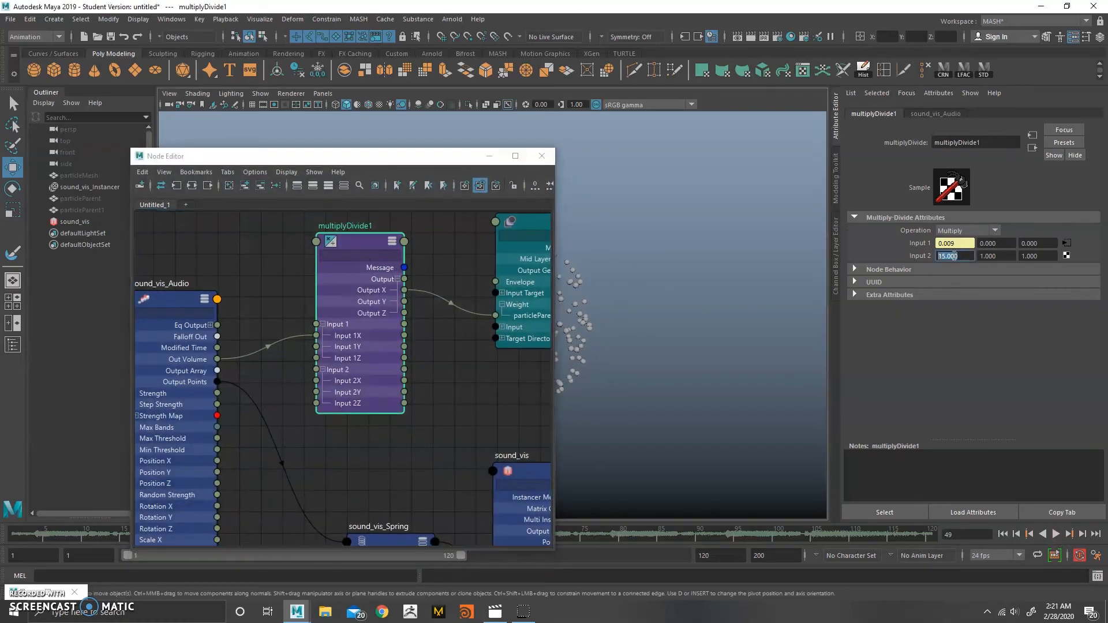
type("30")
key("Return")
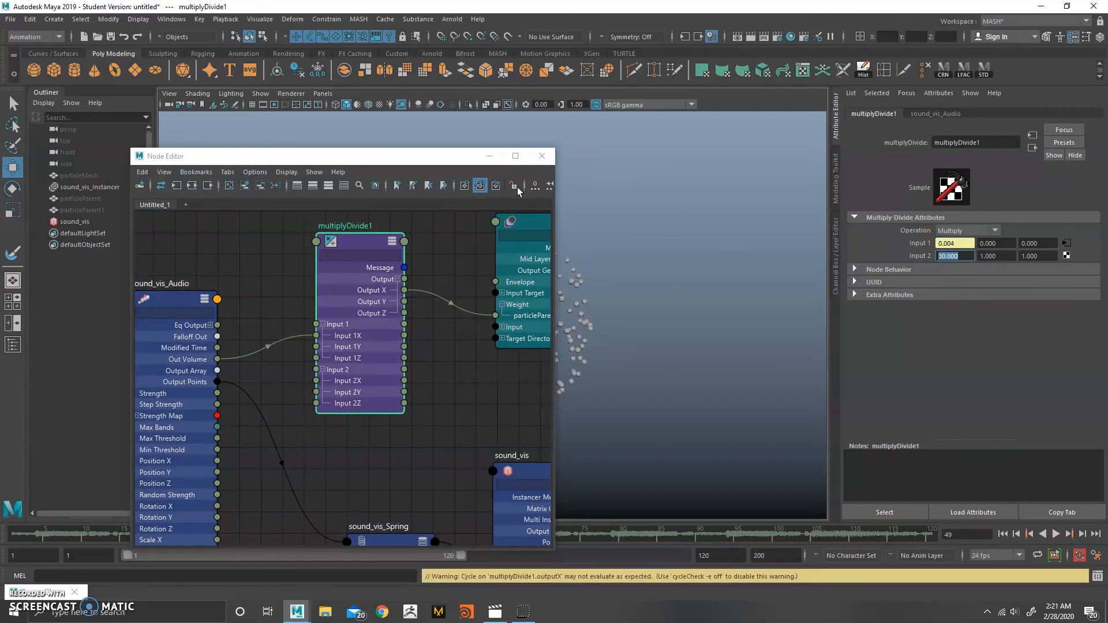
left_click(489, 155)
- Play from the first frame, extend the playback range to frame 200 meanwhile, and return to the start
left_click(1004, 535)
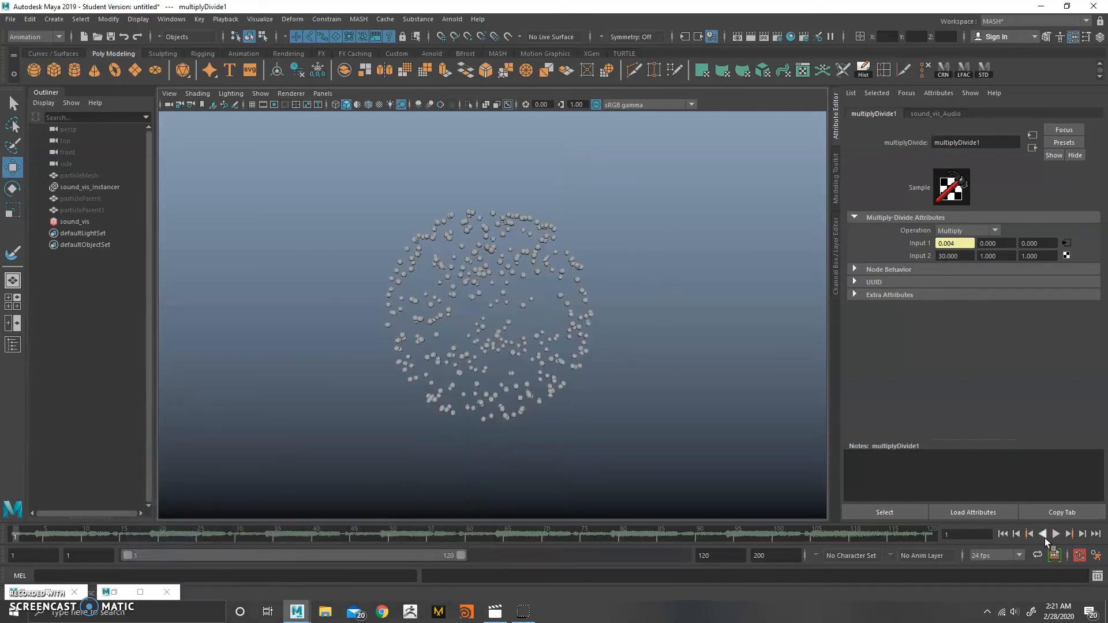
left_click(1054, 534)
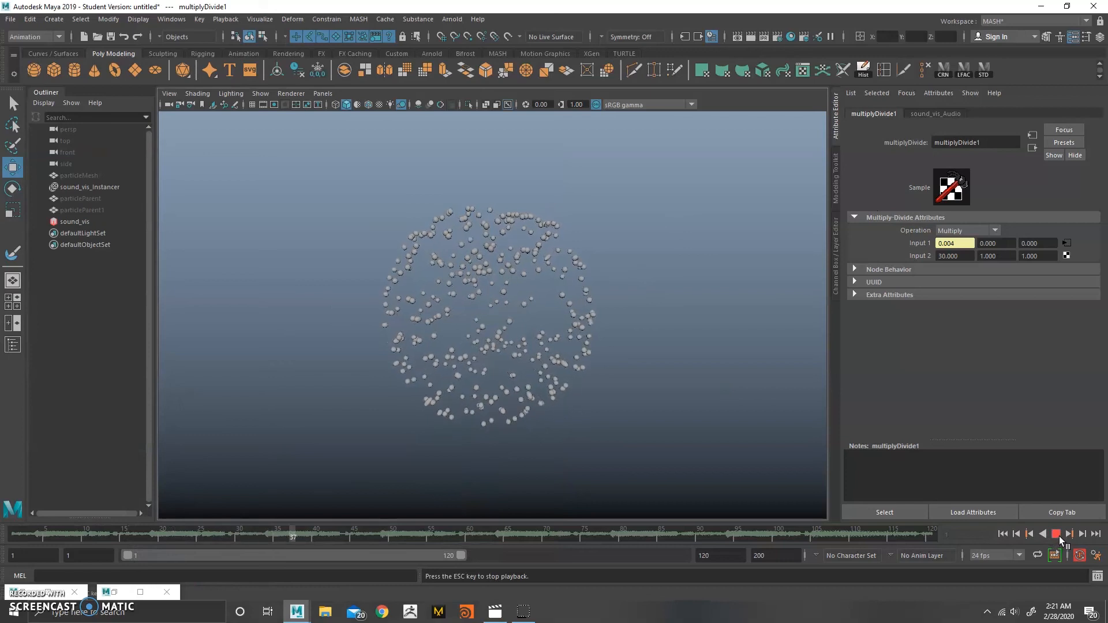
left_click_drag(460, 555, 682, 555)
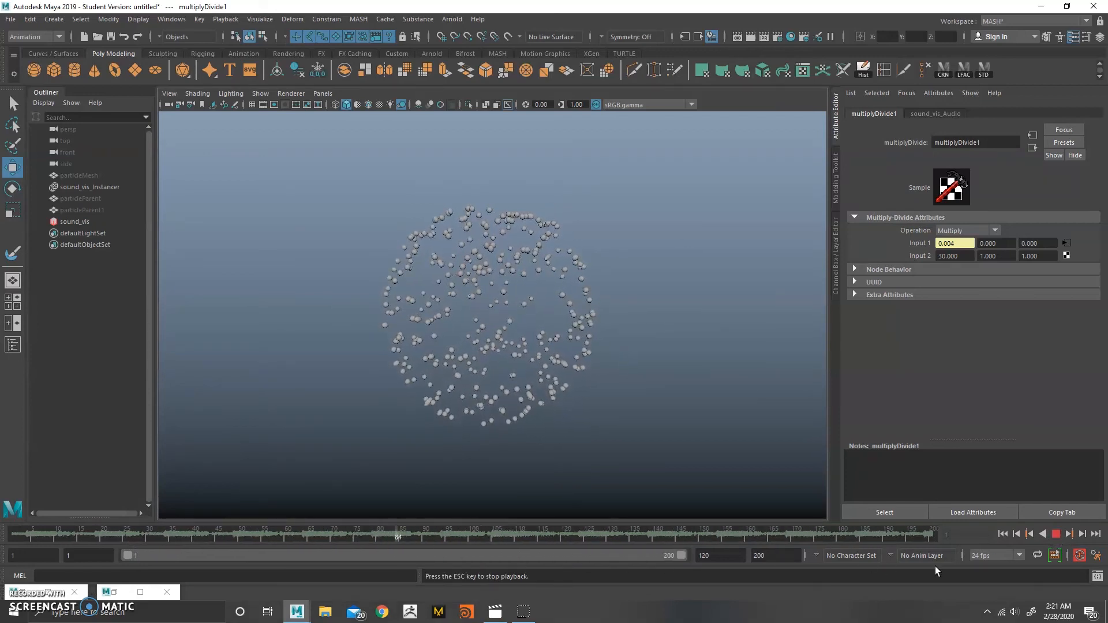
left_click(1056, 534)
left_click(1003, 534)
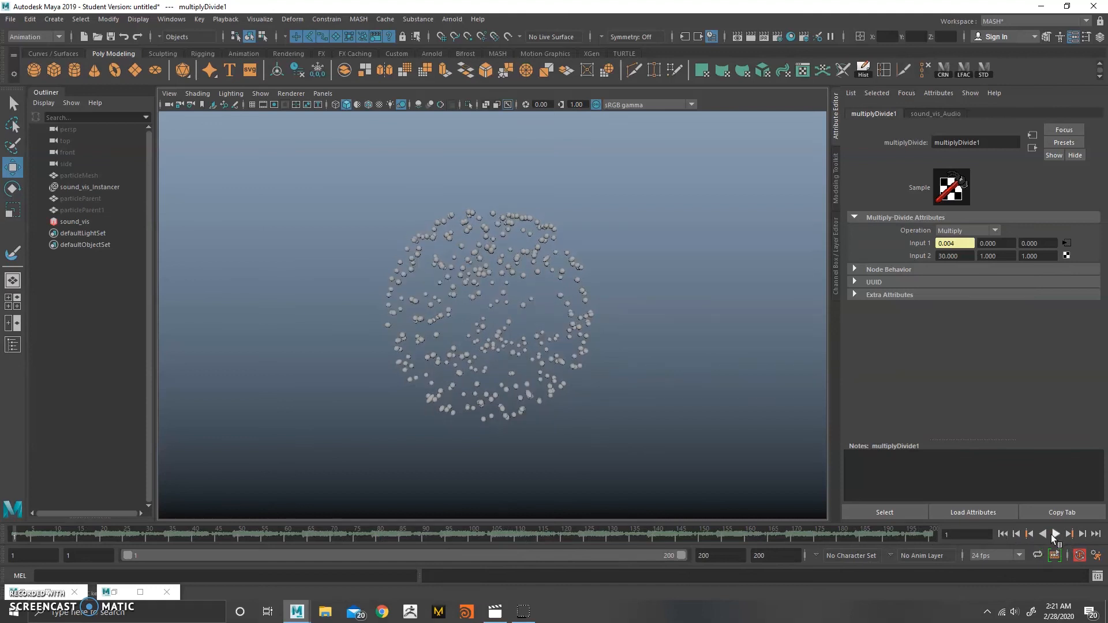
- Restore the Node Editor, move its window toward the Outliner and minimize it again
left_click(114, 592)
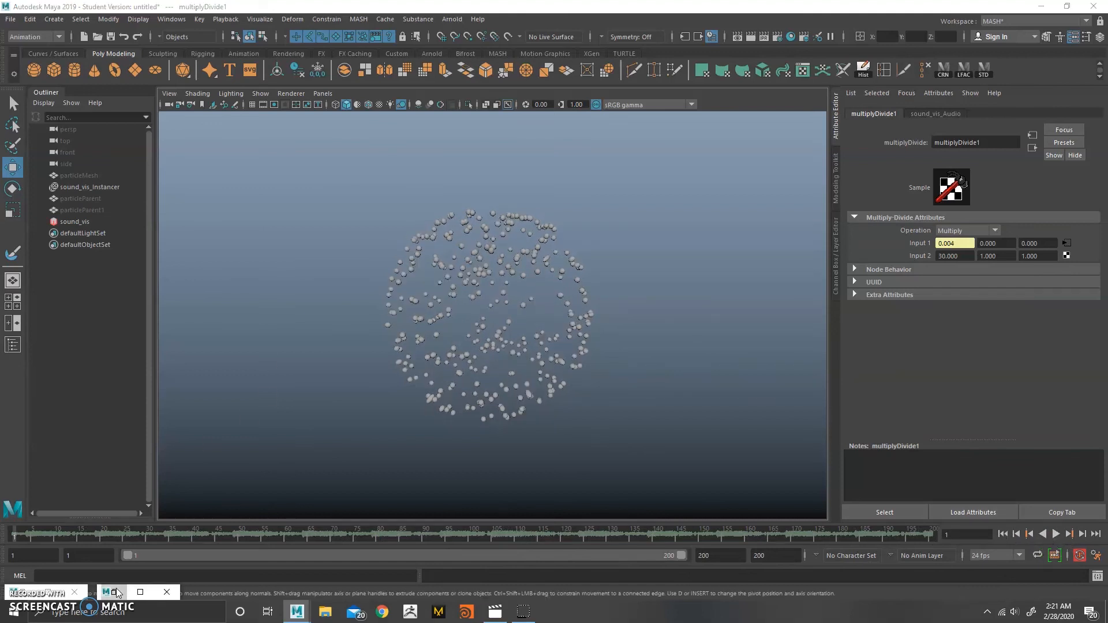
left_click_drag(388, 160, 271, 134)
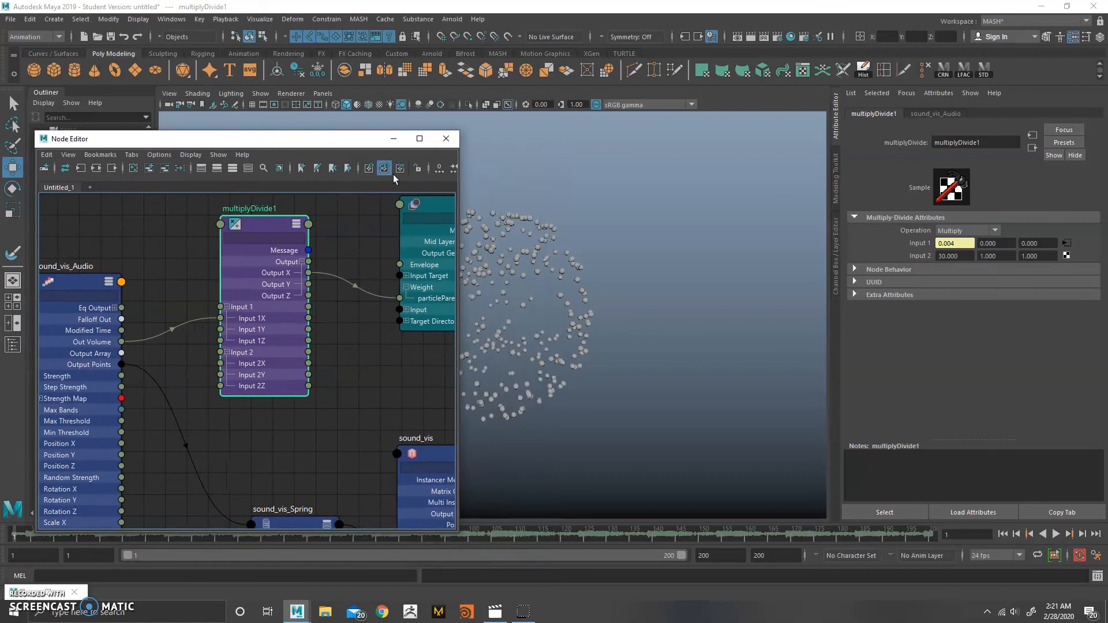
left_click(377, 133)
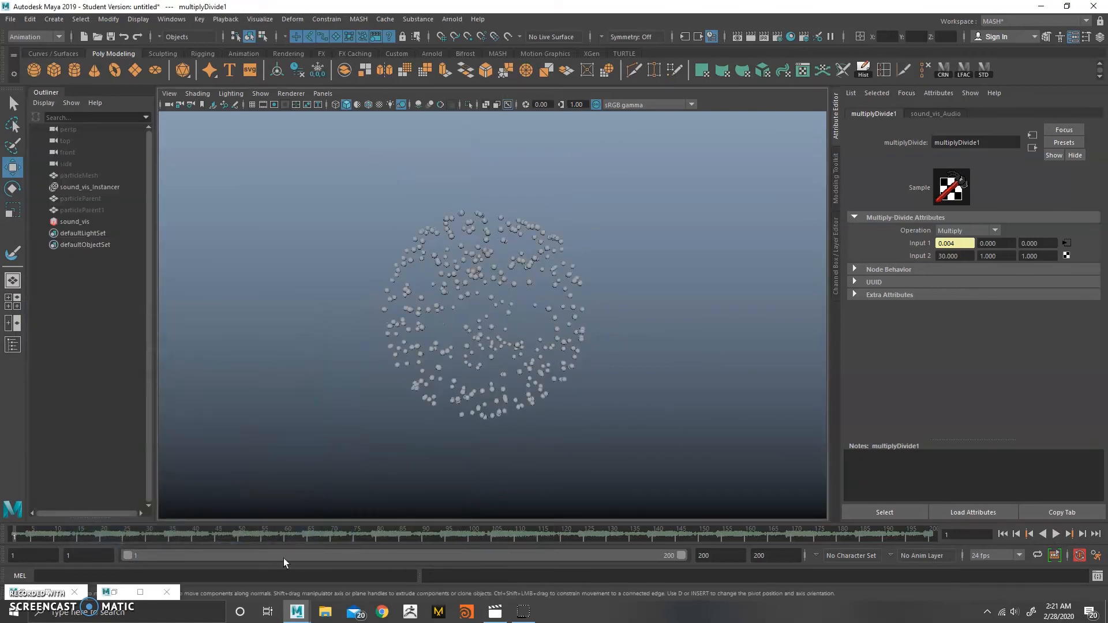
- Set the playback range to start at frame 120 and end at frame 1000
left_click(87, 555)
type("20")
key("Tab")
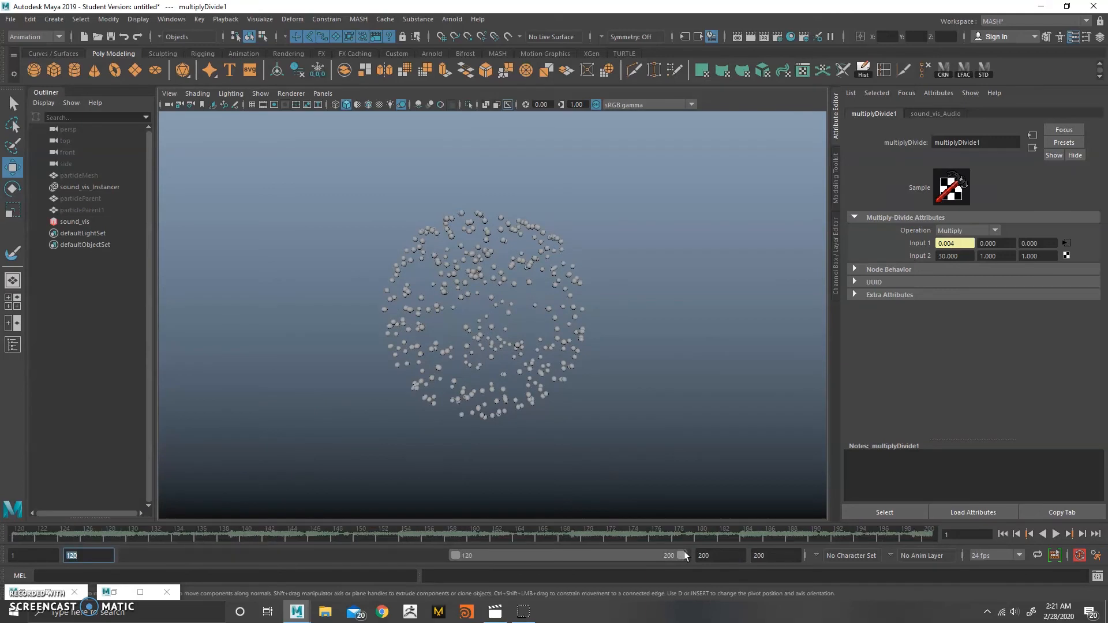
type("1000")
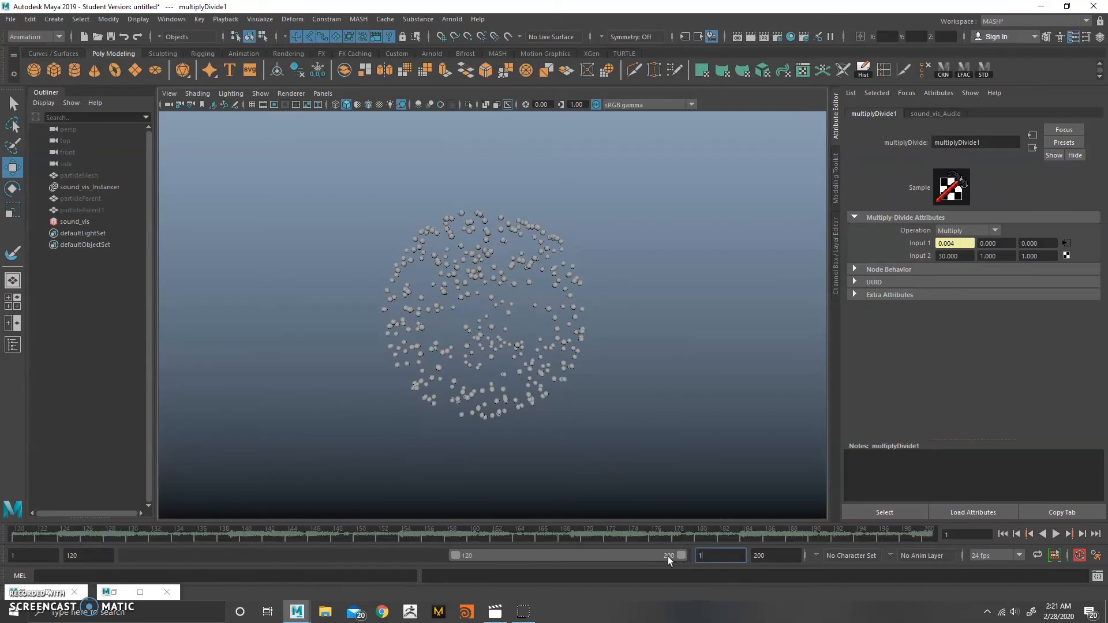
key("Return")
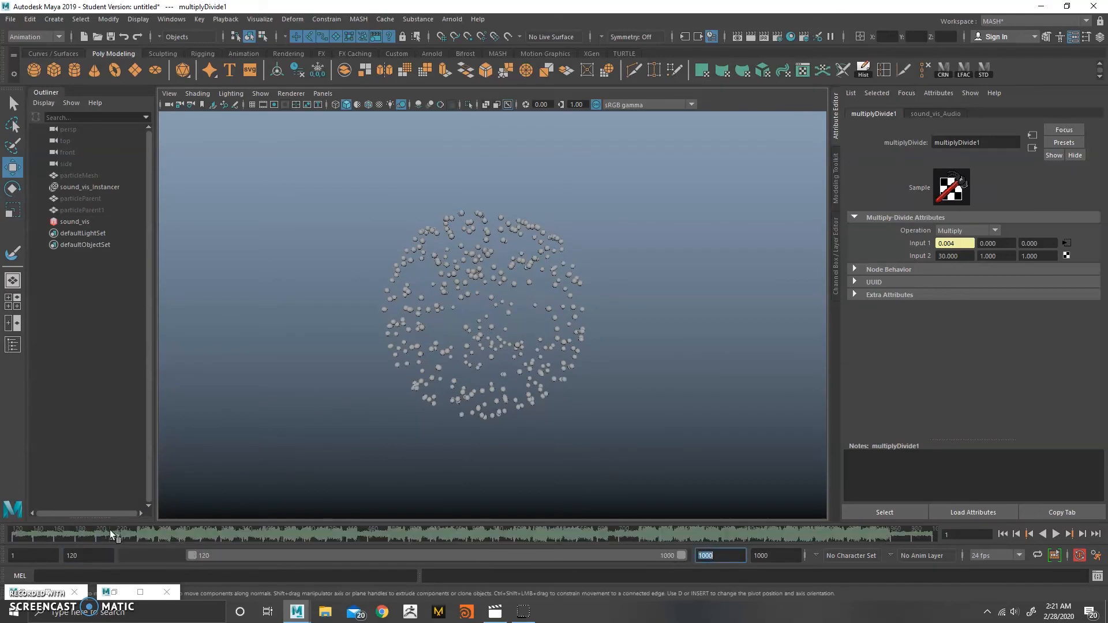
- Examine the audio-driven particle motion by playing the new range, including from a later frame, and return to its start
left_click(1055, 535)
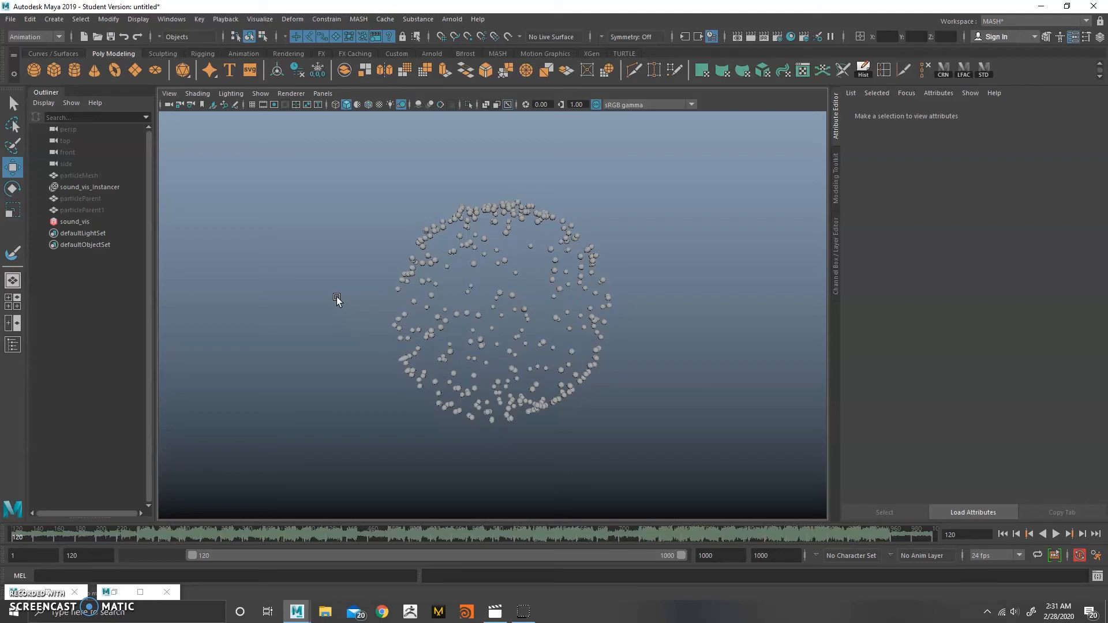
left_click(126, 534)
left_click(1058, 535)
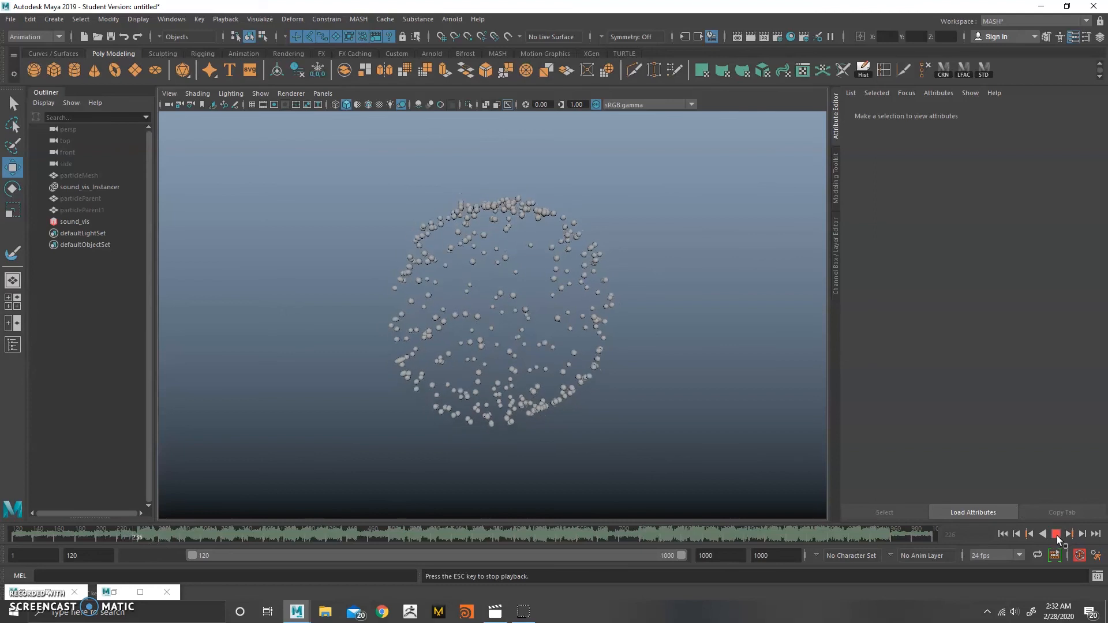
left_click(1057, 535)
left_click(1003, 534)
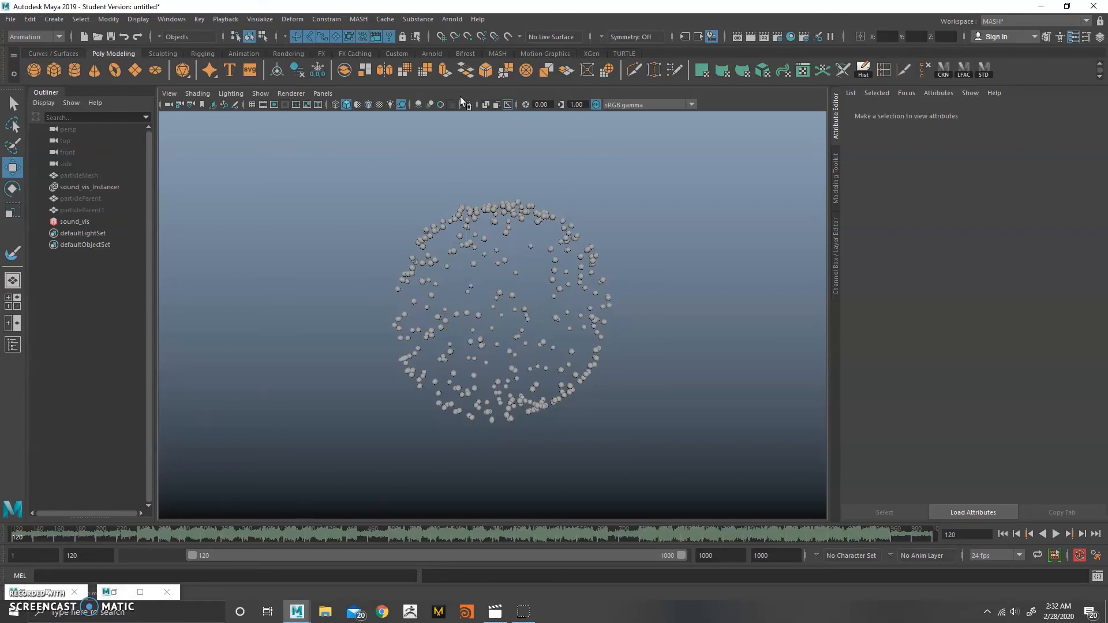
- Add a Signal node to the sound_vis MASH network, moving the MASH Editor over the Outliner and minimizing it once done
left_click(358, 19)
left_click(400, 50)
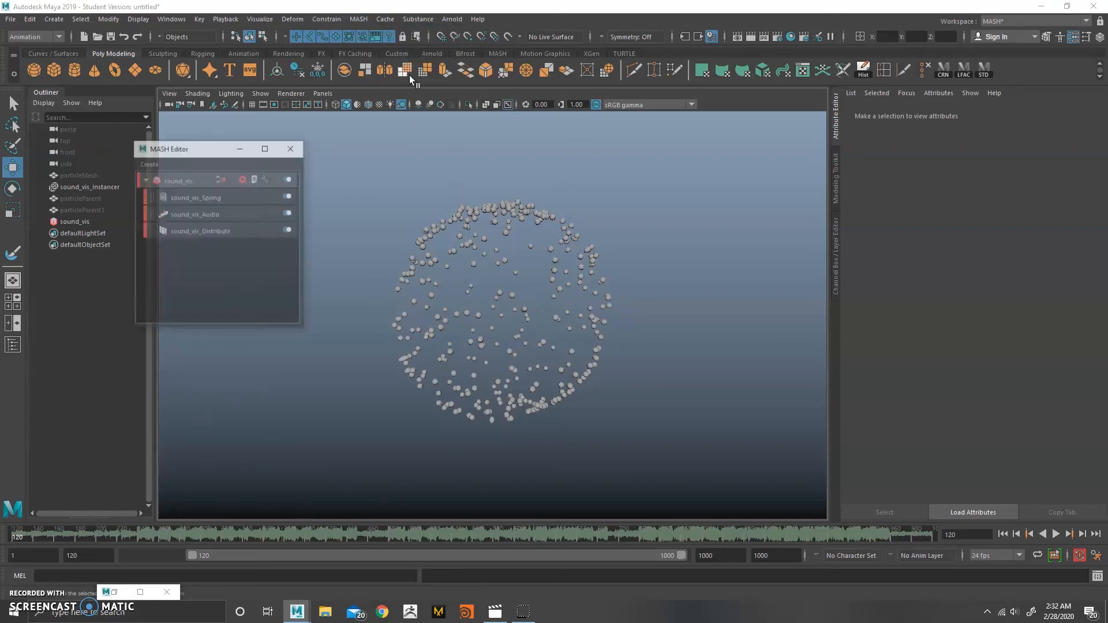
left_click_drag(217, 107, 180, 256)
left_click(220, 288)
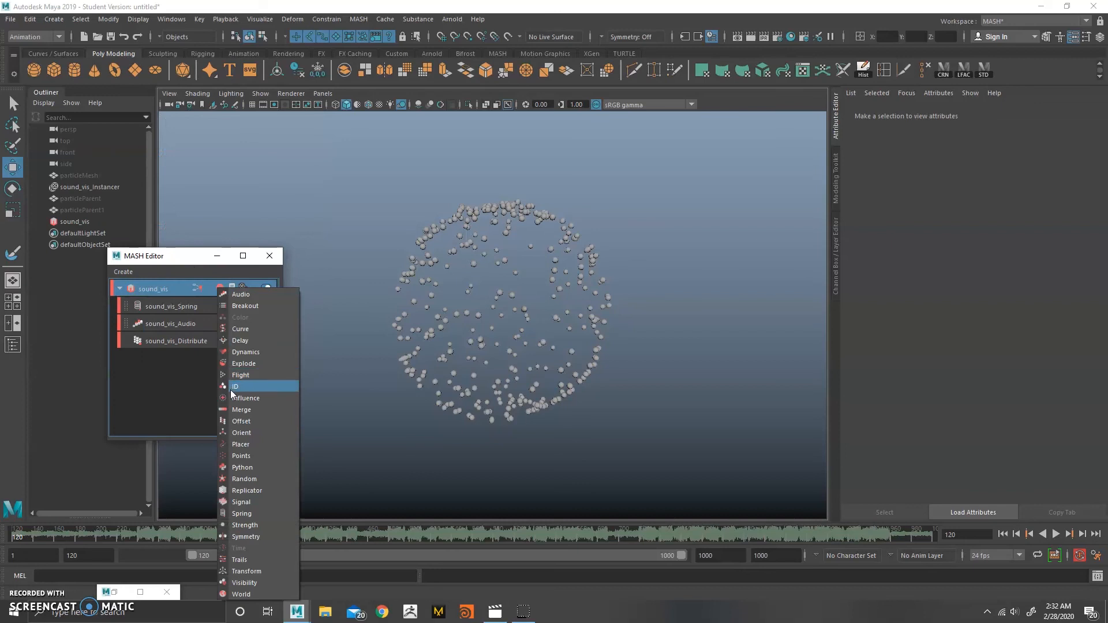
left_click(257, 502)
left_click(217, 257)
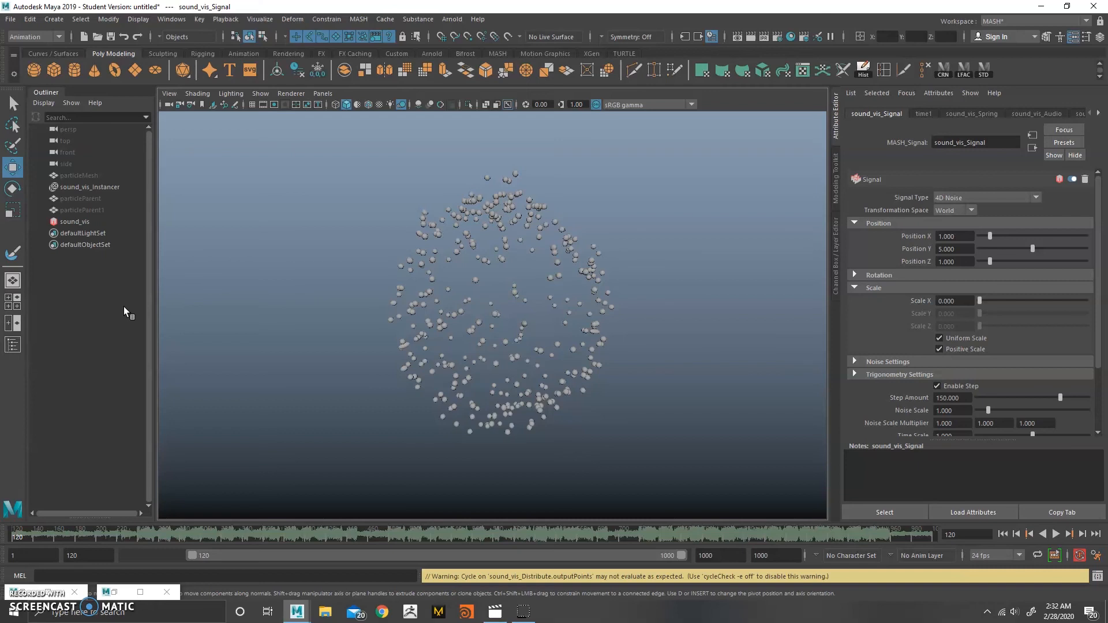
- Play the animation to check the particles' noise motion from the Signal node, and return to the start frame
left_click(1055, 534)
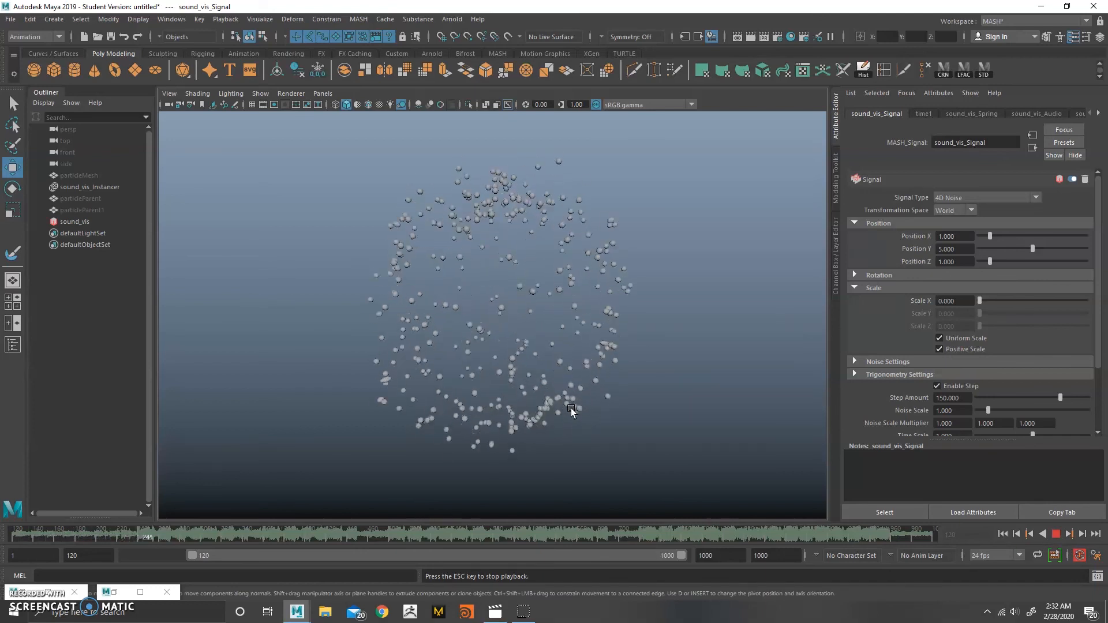
left_click(1054, 537)
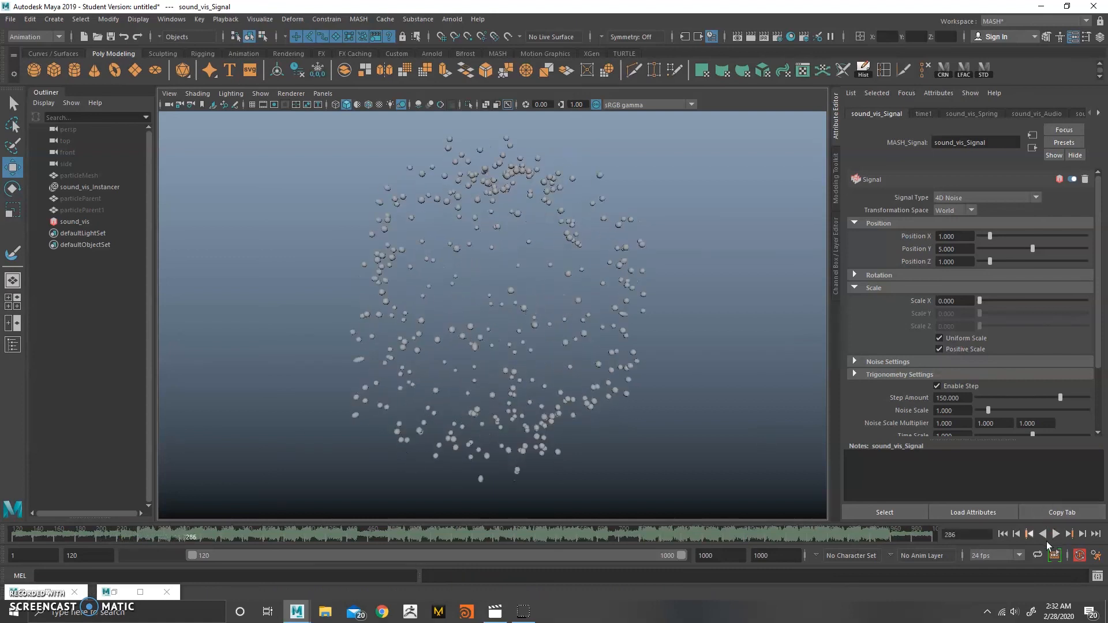
left_click(1004, 535)
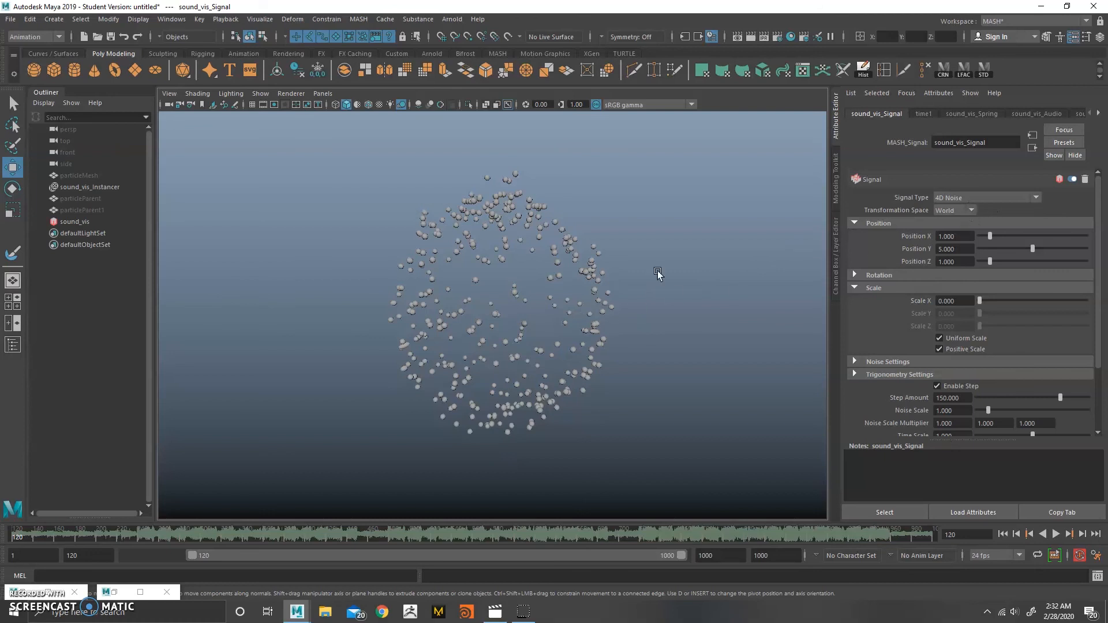
mouse_move(1096, 235)
left_mouse_down()
mouse_move(1091, 294)
mouse_move(1095, 233)
left_mouse_up()
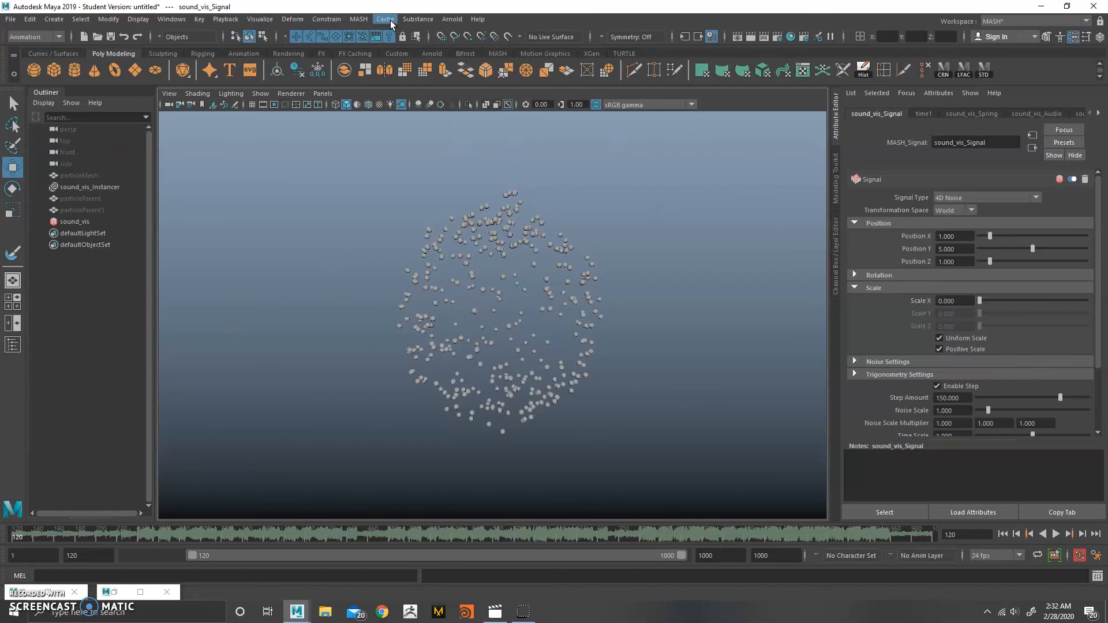
- Add a Trails node to the sound_vis MASH network and minimize the MASH Editor
left_click(359, 19)
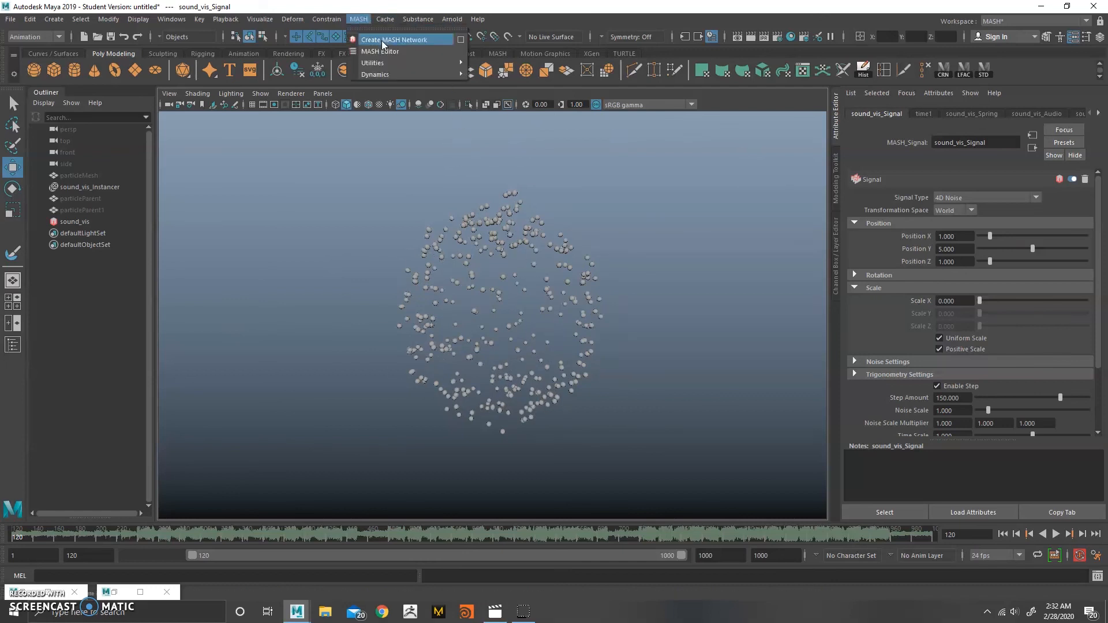
left_click(381, 51)
left_click(218, 289)
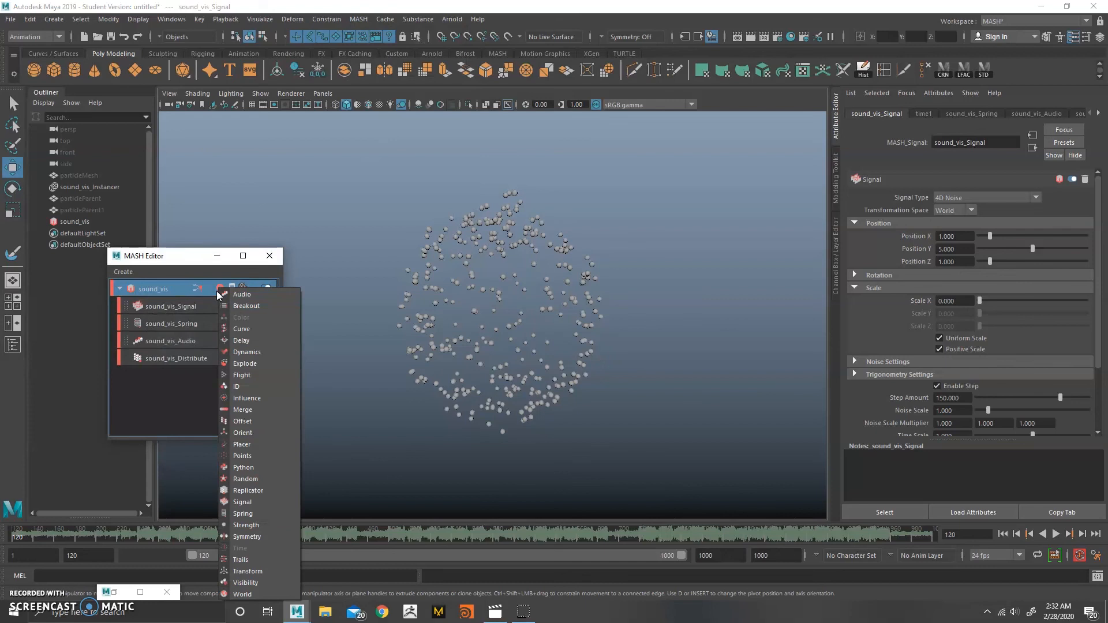
left_click(246, 560)
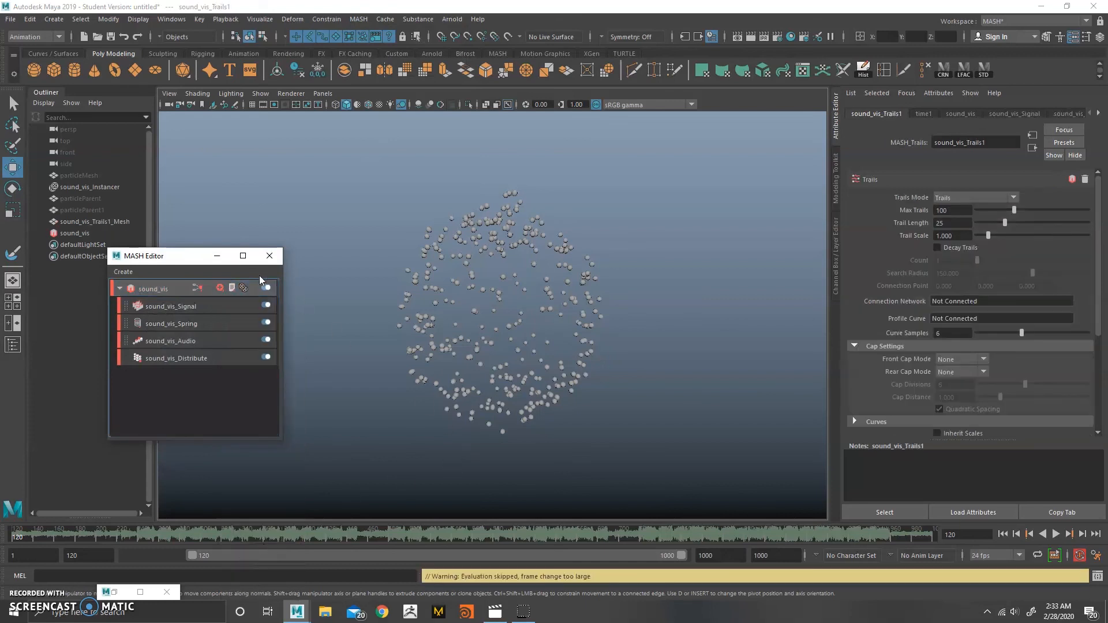
left_click(217, 255)
- Set the Trails node's trail length to 10
scroll(549, 324, "up", 3)
double_click(952, 223)
type("10")
key("Return")
- Play the animation to examine the trails behind the moving particles, and return to the start frame
left_click_drag(478, 359, 517, 354, "alt")
scroll(517, 353, "down", 1)
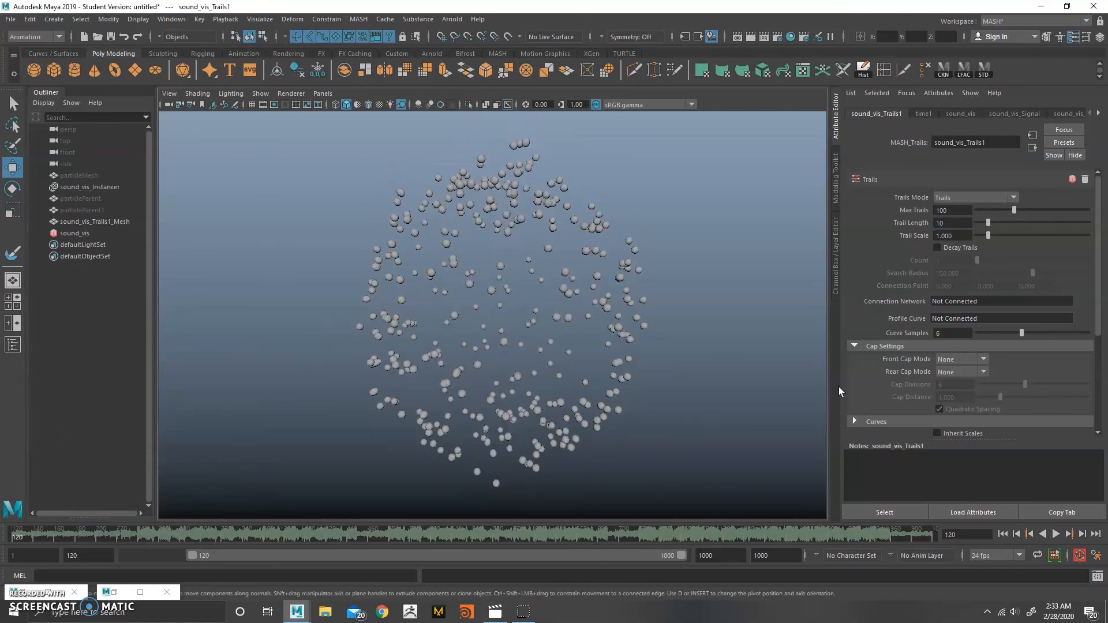
scroll(625, 301, "down", 2)
left_click_drag(625, 300, 580, 341, "alt")
left_click(1058, 536)
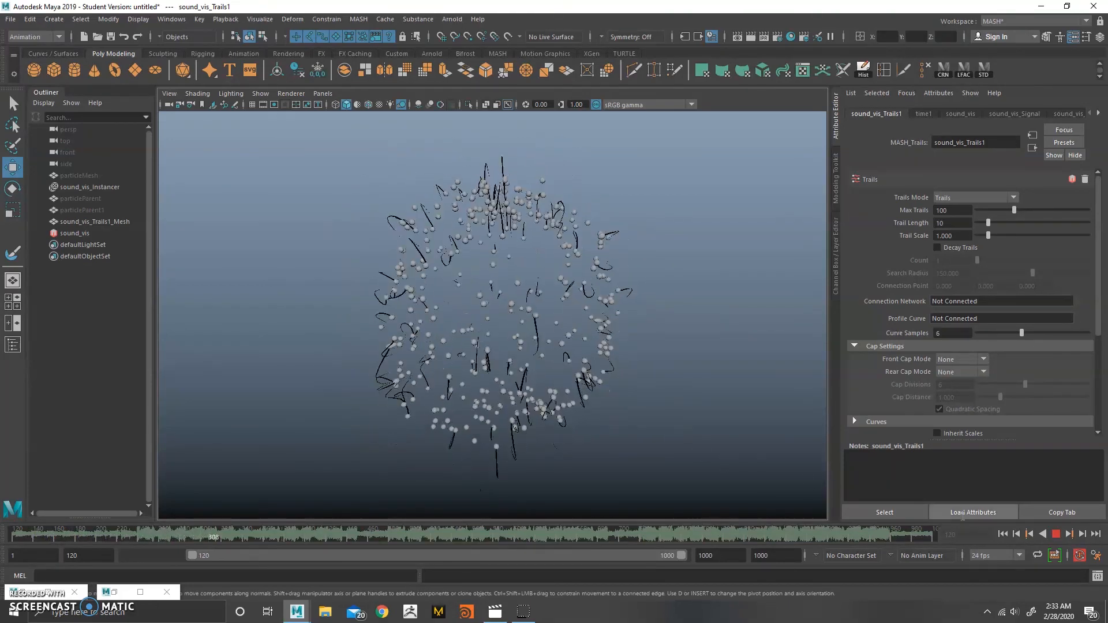
left_click(1056, 534)
left_click(1003, 534)
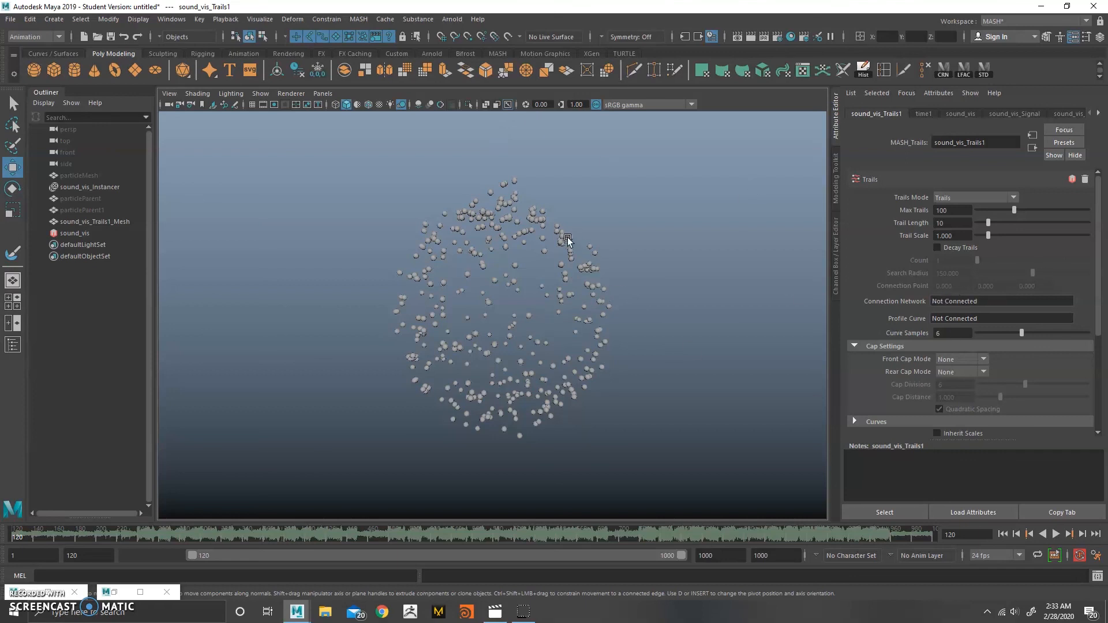
- Review the attributes of the Signal node and the Spring node in the sound_vis network
left_click(1010, 114)
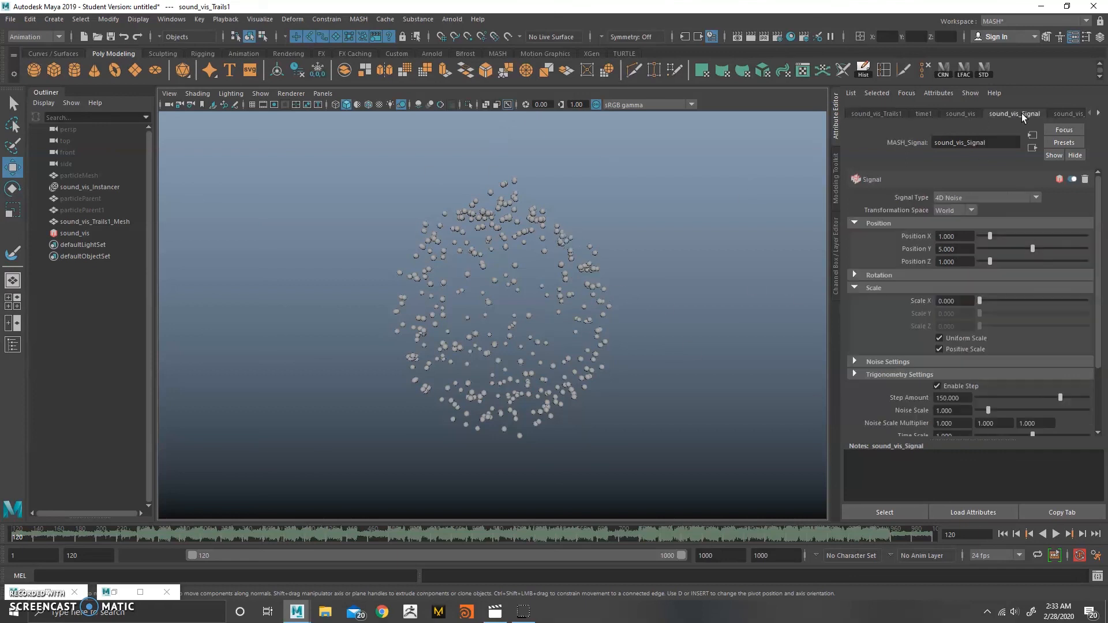
left_click(1070, 113)
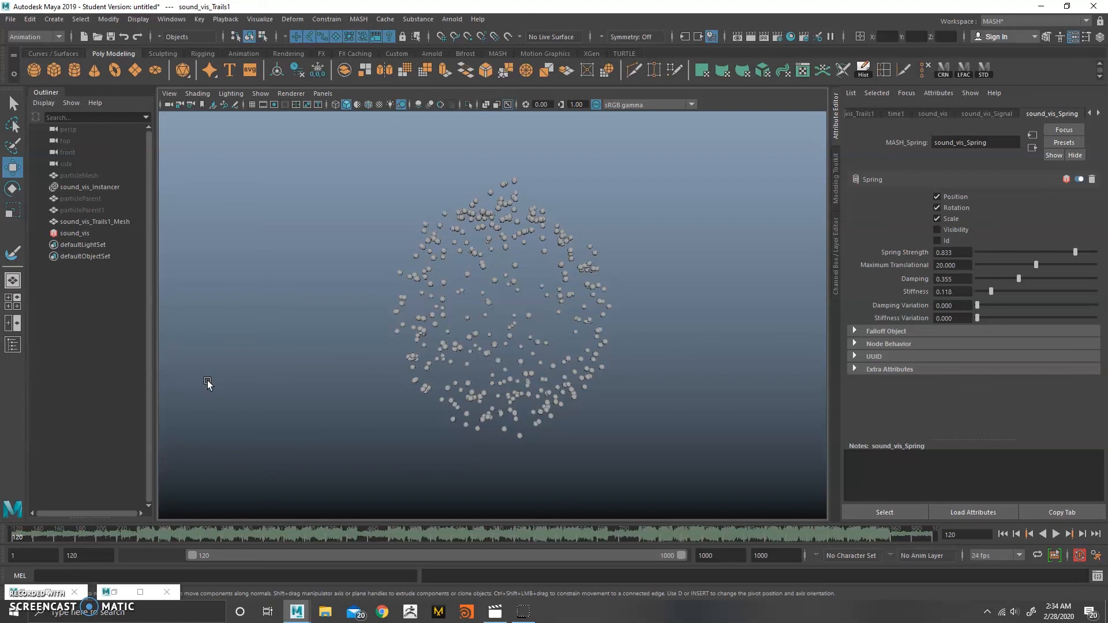
left_click_drag(637, 312, 639, 338, "alt")
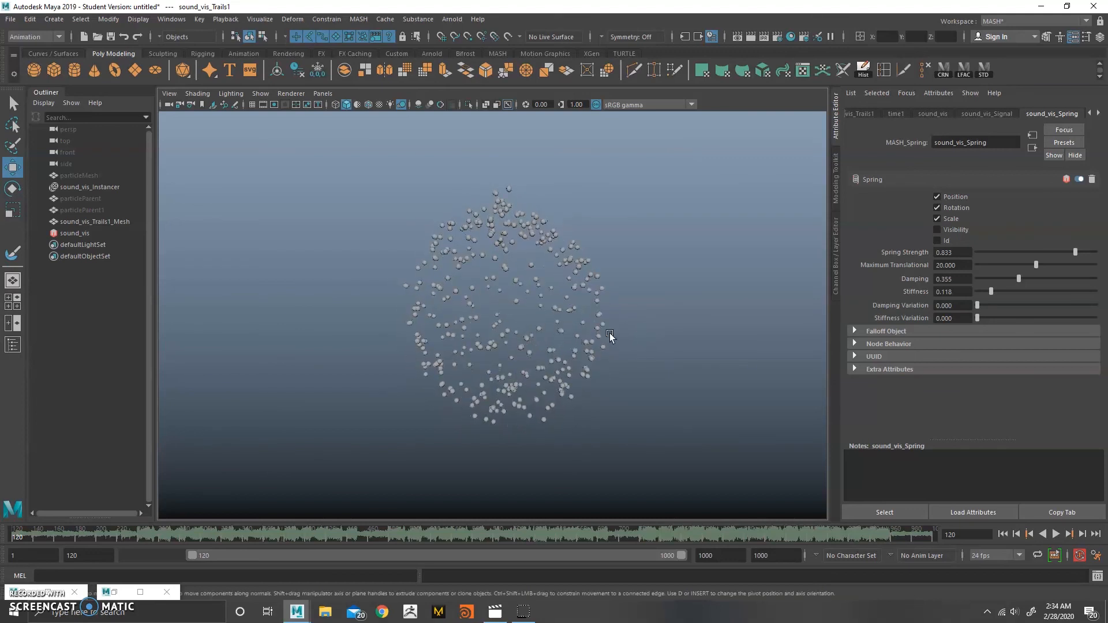